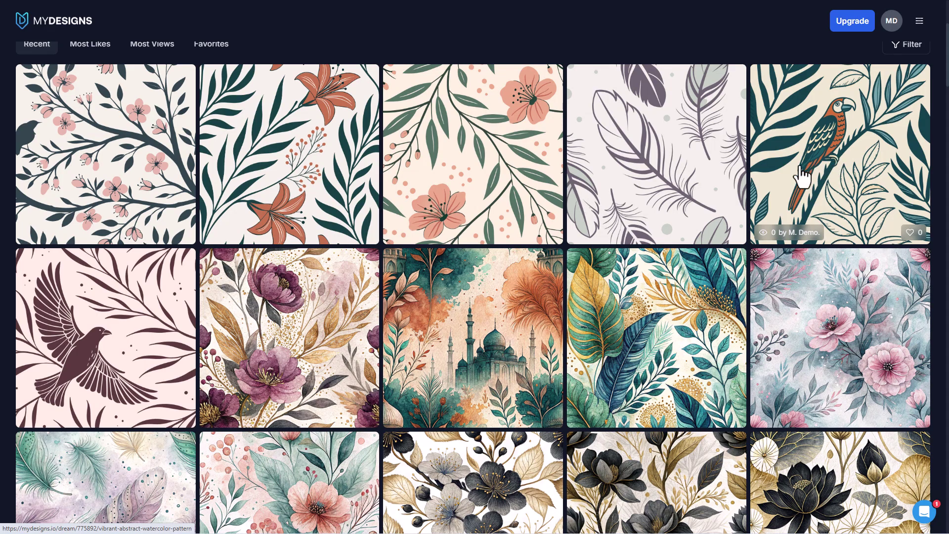
- Browse the public design gallery and open the Dreamy Abstract Watercolor Pattern with orange and purple flowers
scroll(662, 191, "down", 2)
scroll(662, 191, "down", 2)
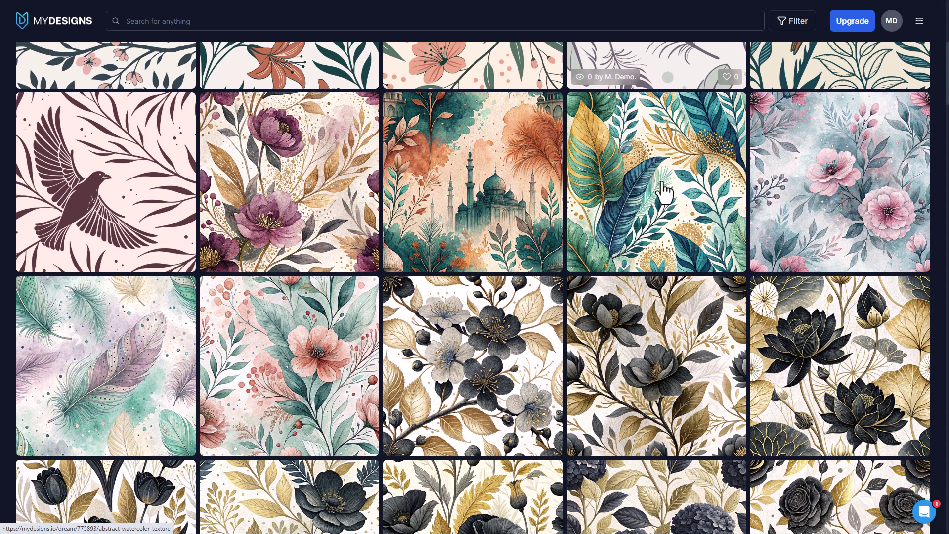
mouse_move(663, 191)
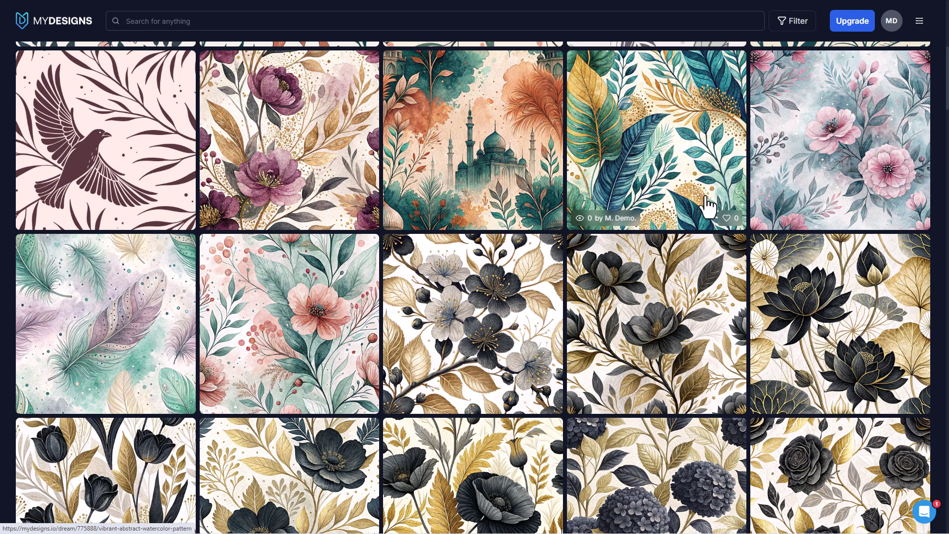
scroll(708, 203, "down", 3)
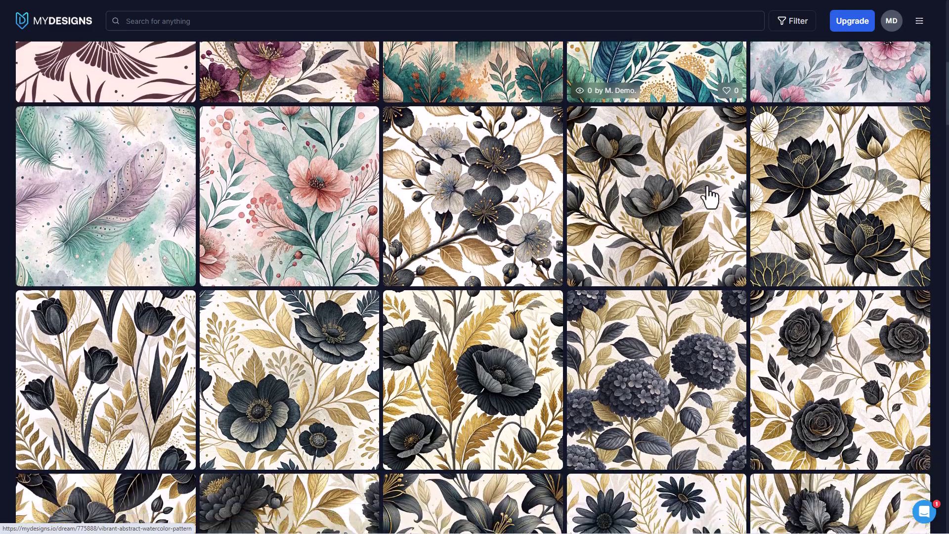
scroll(708, 197, "down", 15)
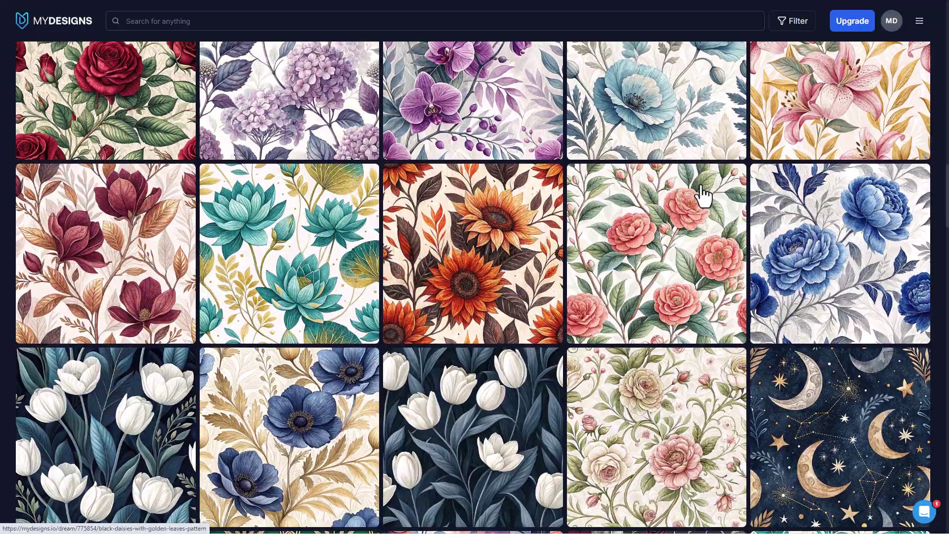
scroll(702, 196, "down", 5)
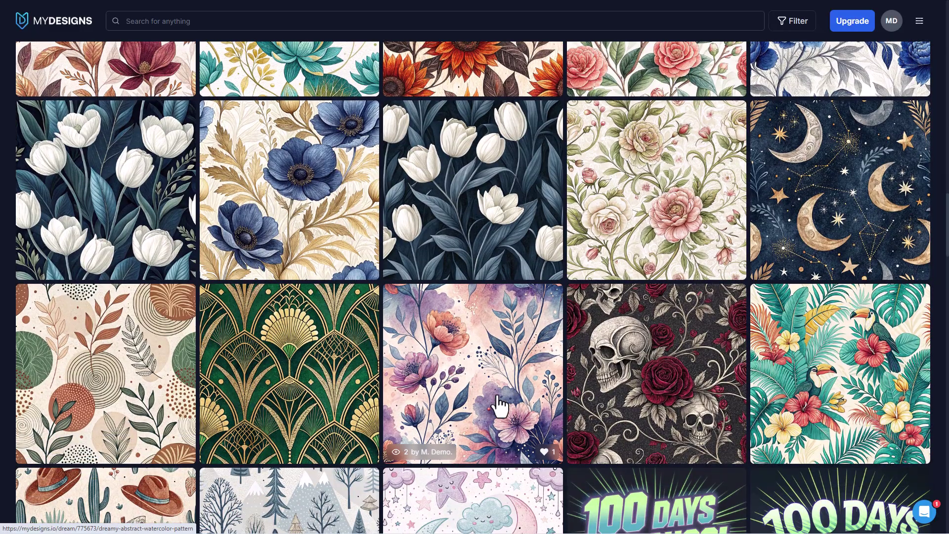
left_click(473, 344)
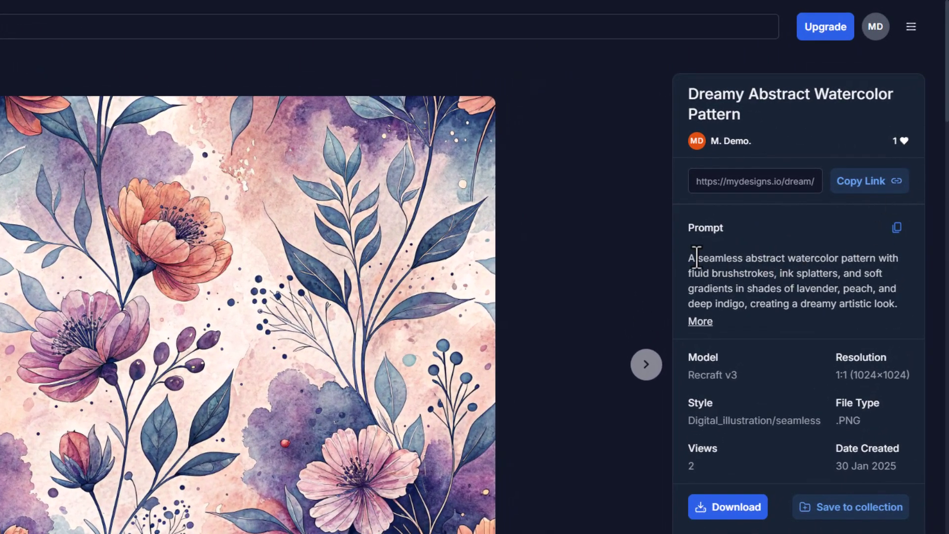
- Review the design's prompt and model details, and copy its full prompt
left_click_drag(685, 233, 727, 237)
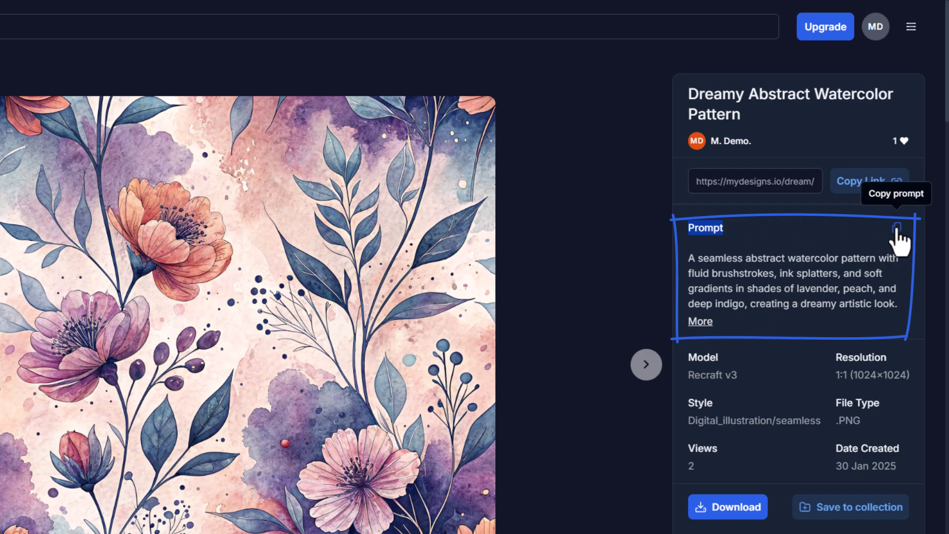
left_click(754, 365)
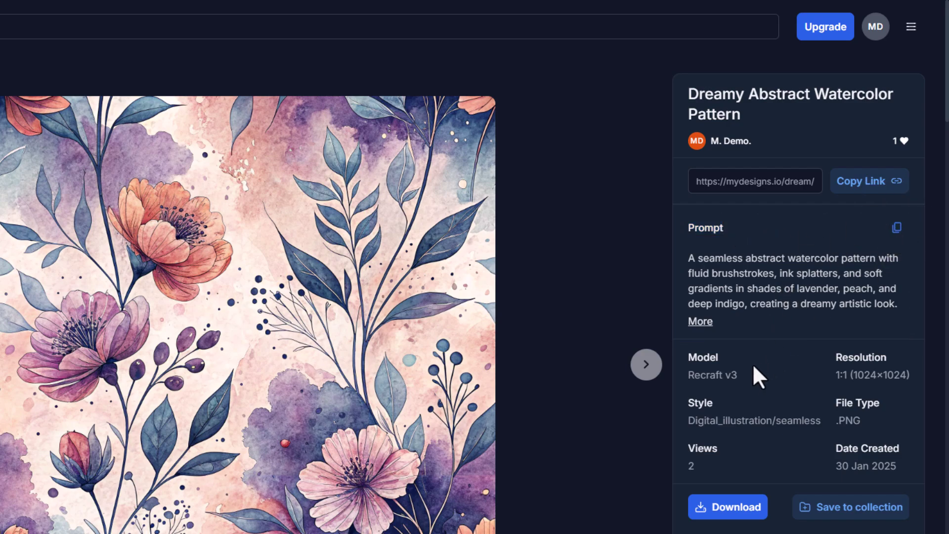
left_click_drag(738, 377, 687, 375)
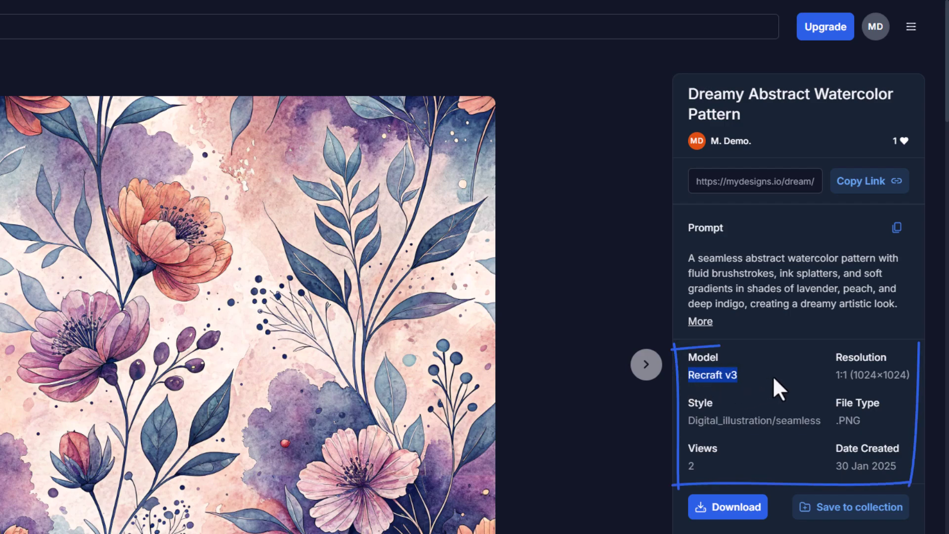
left_click(729, 380)
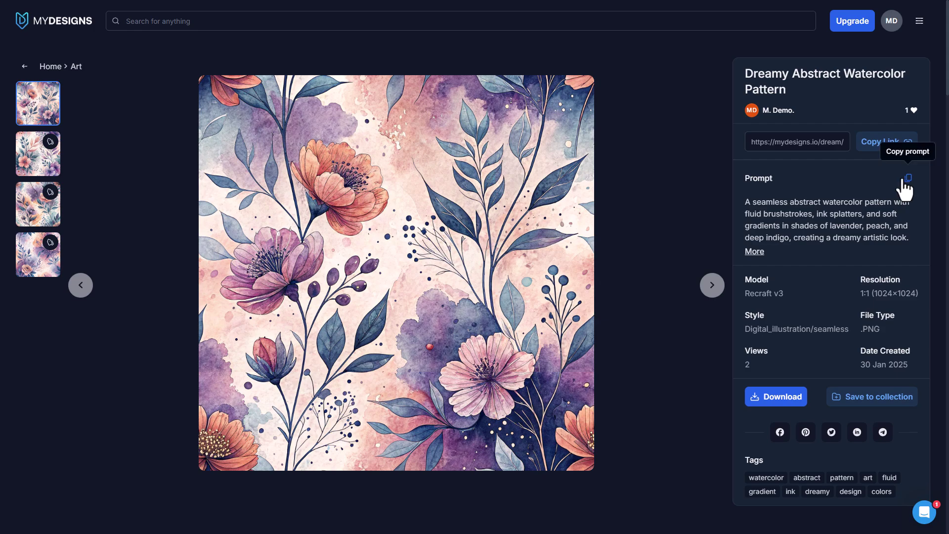
left_click(908, 179)
- Switch to MyDesigns GPT in ChatGPT and start a chat with the suggestion to analyze a prompt and find scaleable prompts
key("F11")
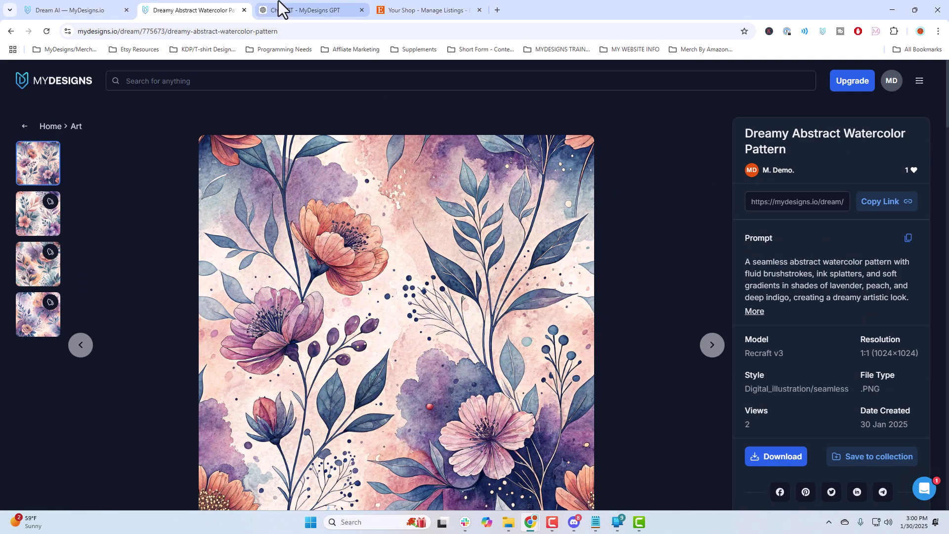
left_click(278, 6)
key("F11")
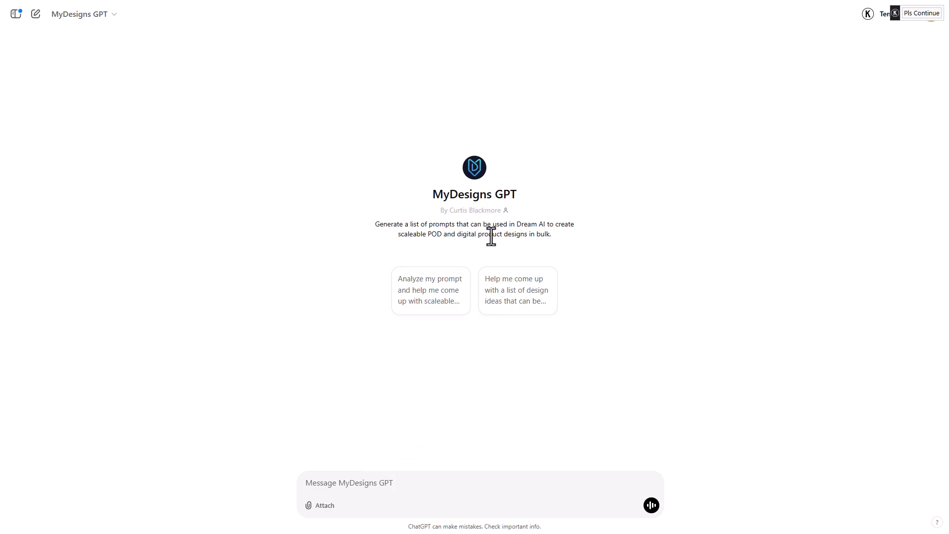
left_click(432, 299)
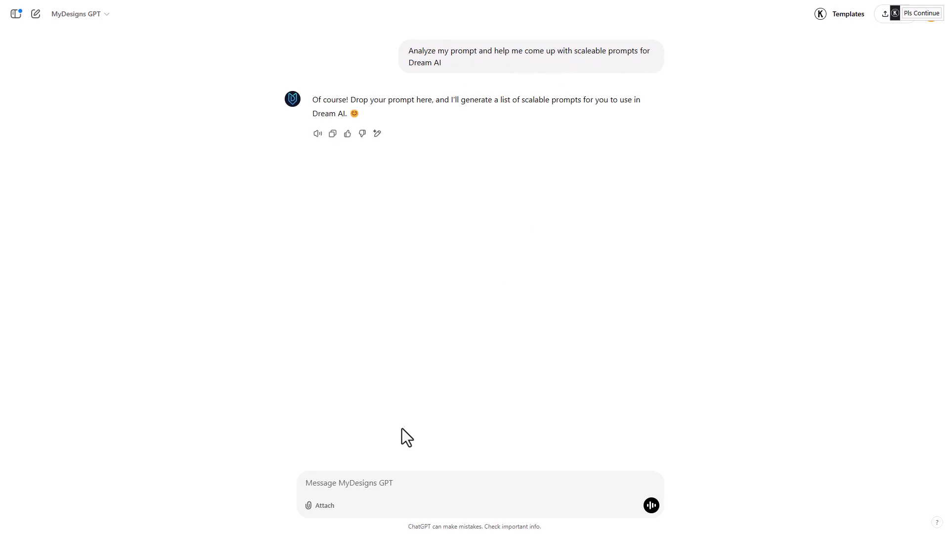
- Send the message "Analyze this prompt and scale it to 5 different flower types:" followed by the copied prompt
type("An")
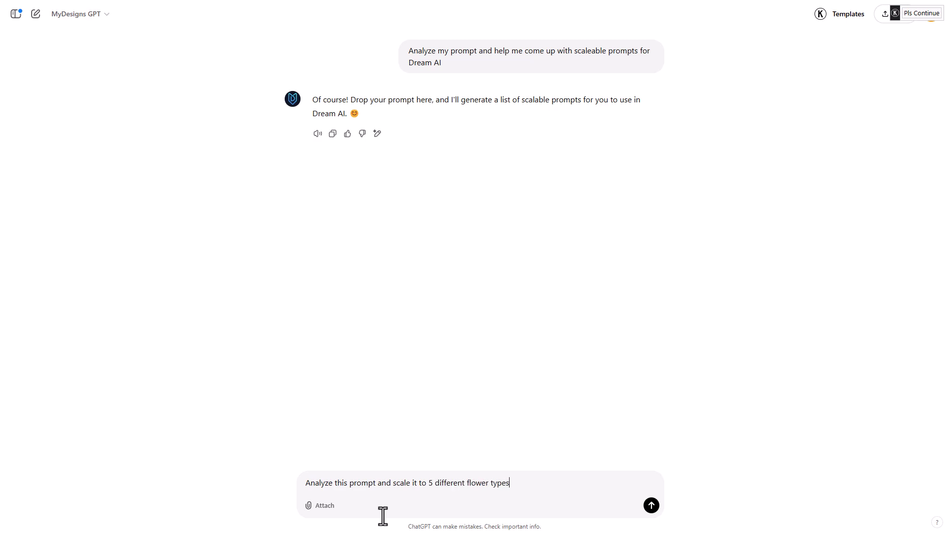
type(":")
key("shift+Return")
key("shift+Return")
key("ctrl+v")
key("Return")
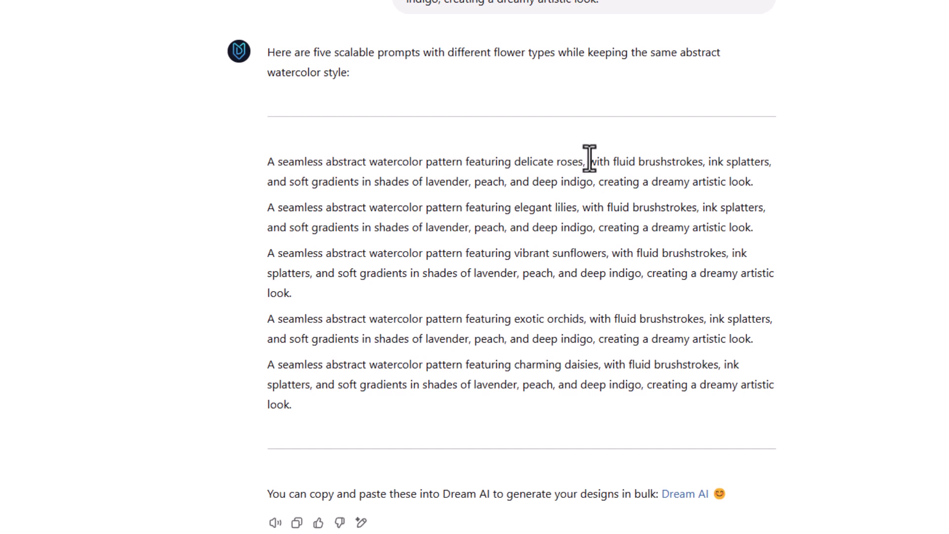
- Review the flower types in the generated prompts and copy all five prompts, from delicate roses to charming daisies
left_click_drag(515, 162, 582, 163)
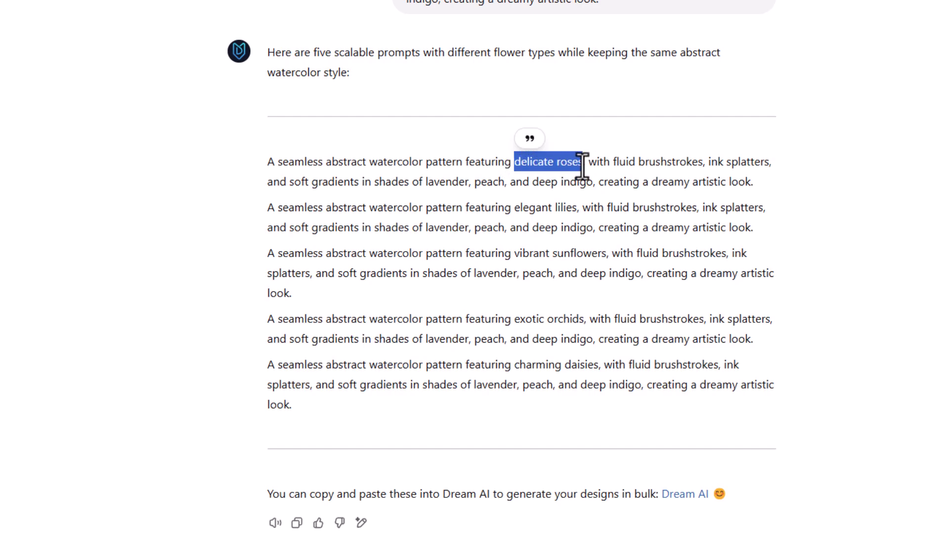
left_click_drag(516, 208, 580, 208)
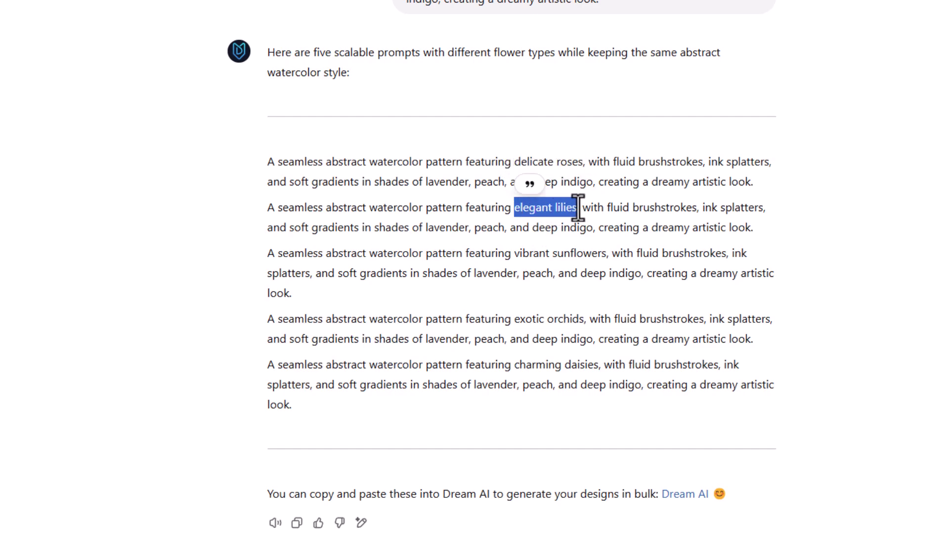
left_click_drag(514, 255, 608, 261)
left_click(795, 276)
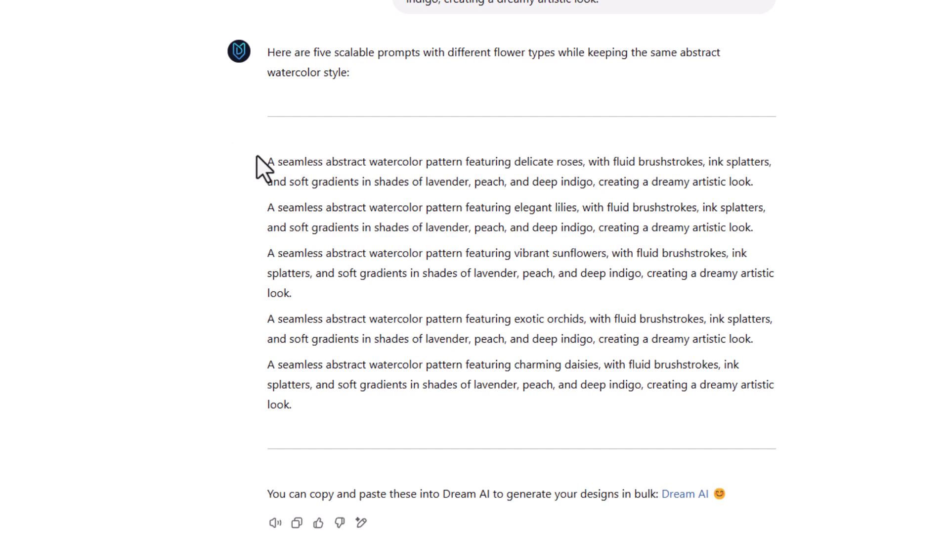
left_click_drag(257, 155, 506, 414)
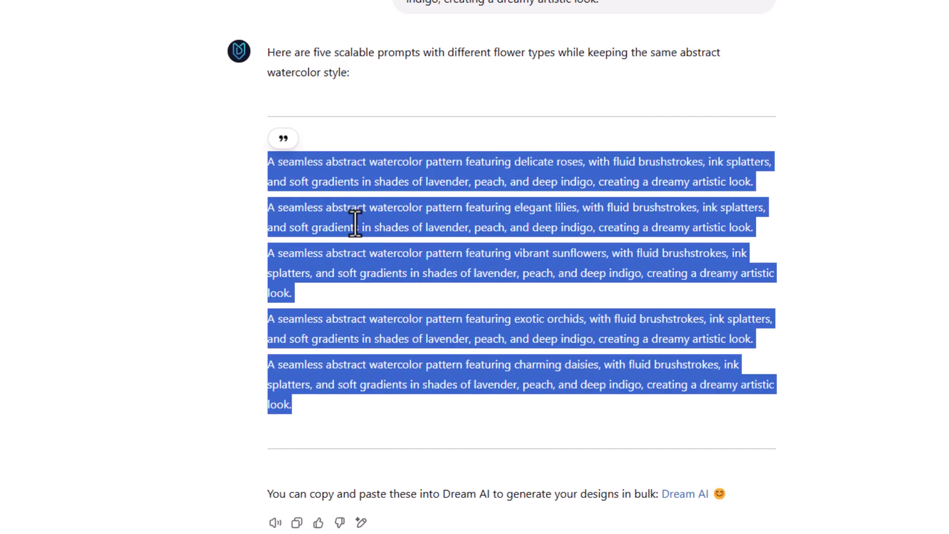
left_click(680, 316)
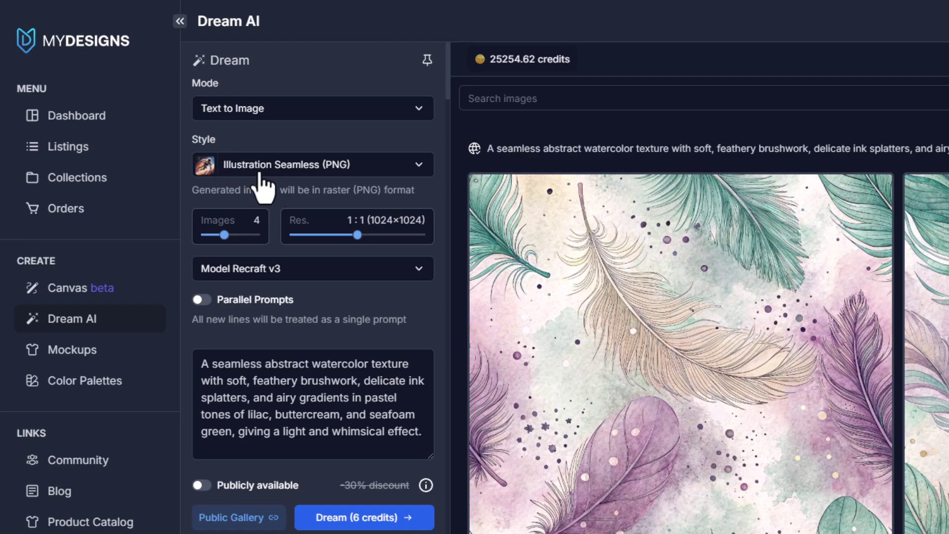
- Set the image style to Illustration Seamless (PNG) and check the model list for Recraft v3
left_click(321, 171)
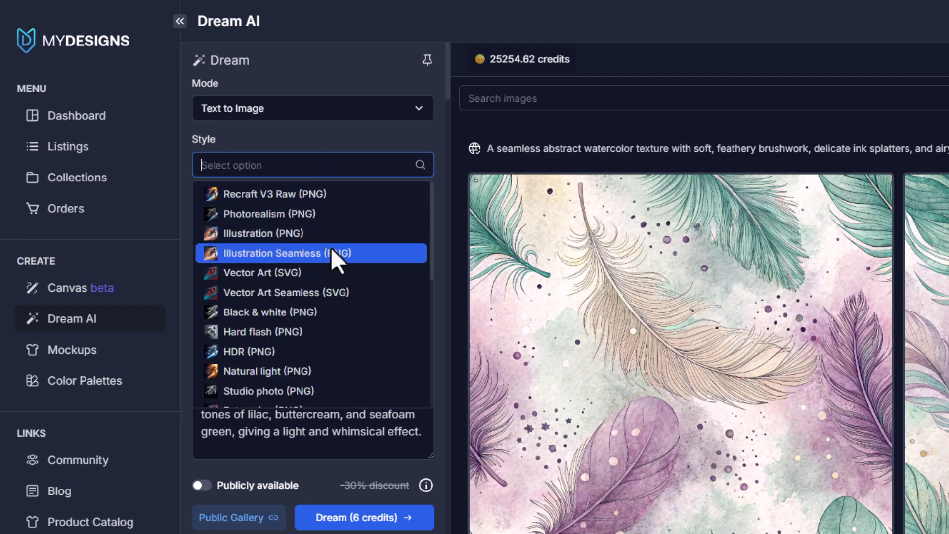
left_click(291, 253)
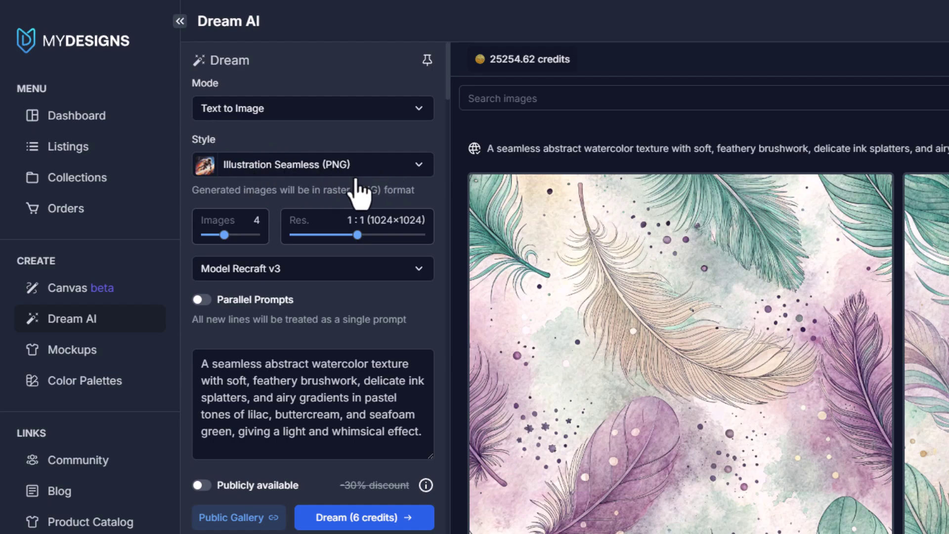
left_click(360, 272)
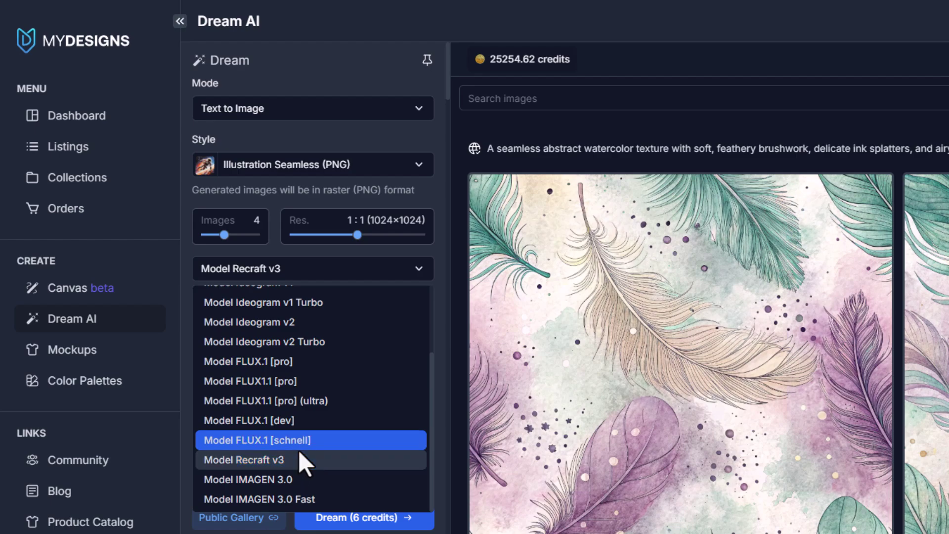
left_click(443, 190)
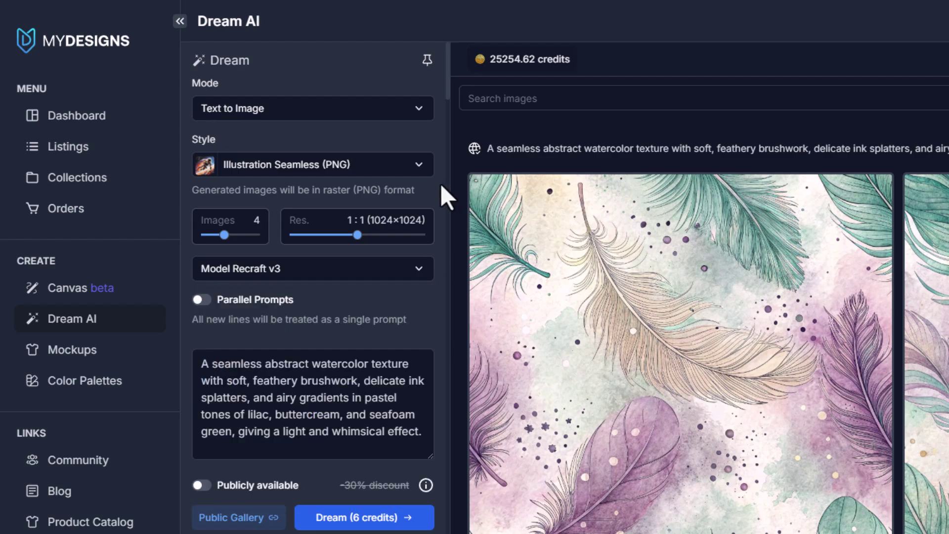
- Replace the existing feather texture prompt with the five copied flower prompts and review the pasted text
left_click(426, 434)
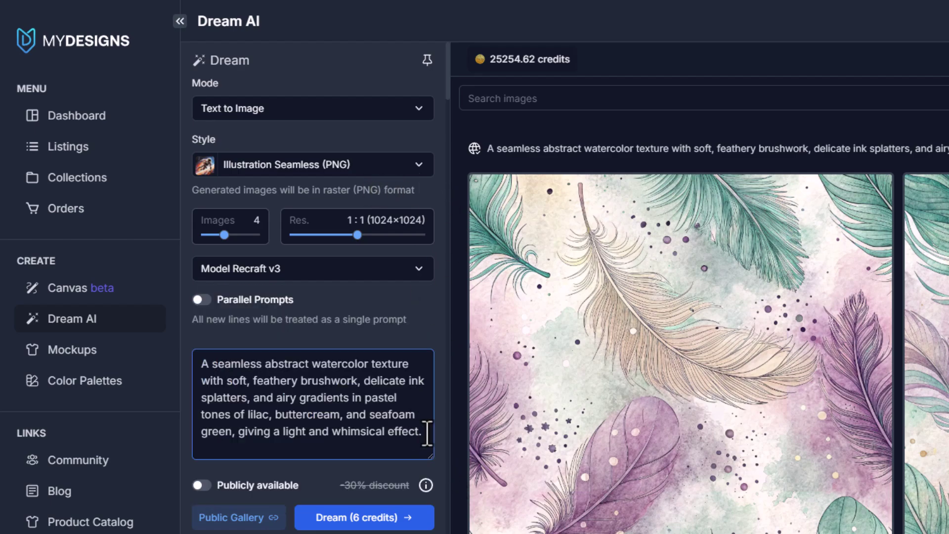
key("ctrl+a")
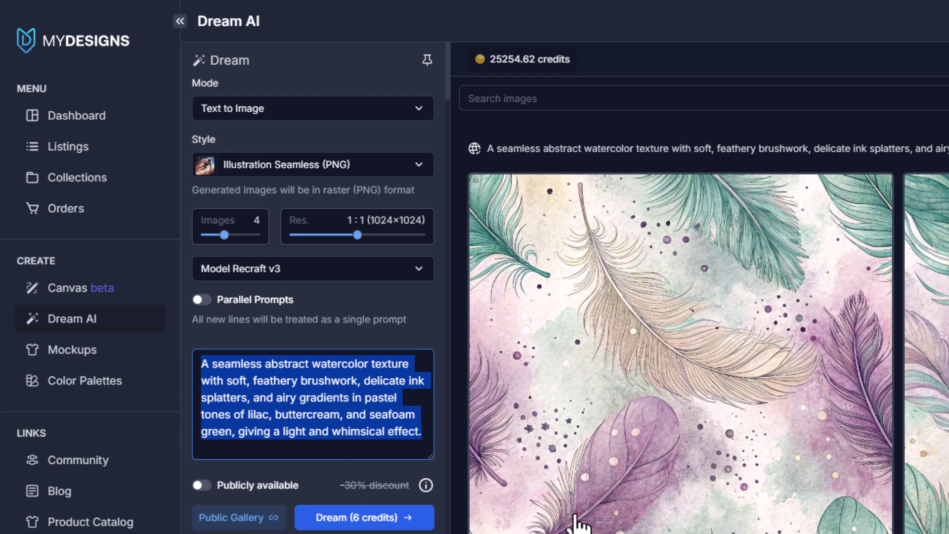
key("ctrl+v")
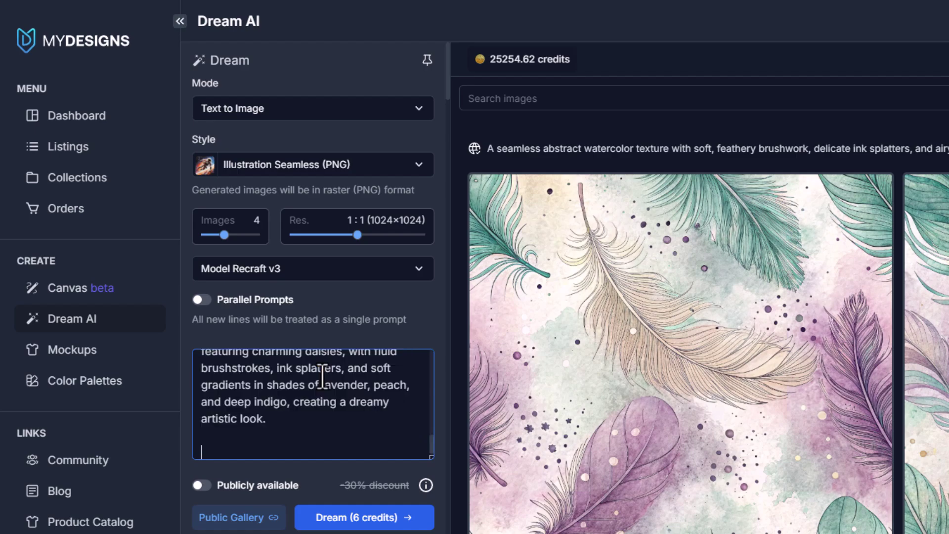
scroll(307, 430, "up", 6)
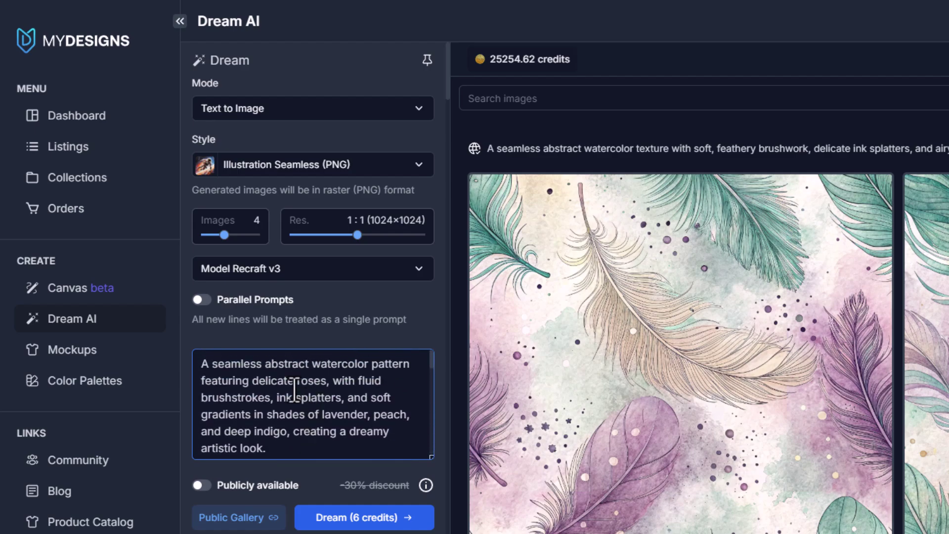
scroll(294, 386, "down", 3)
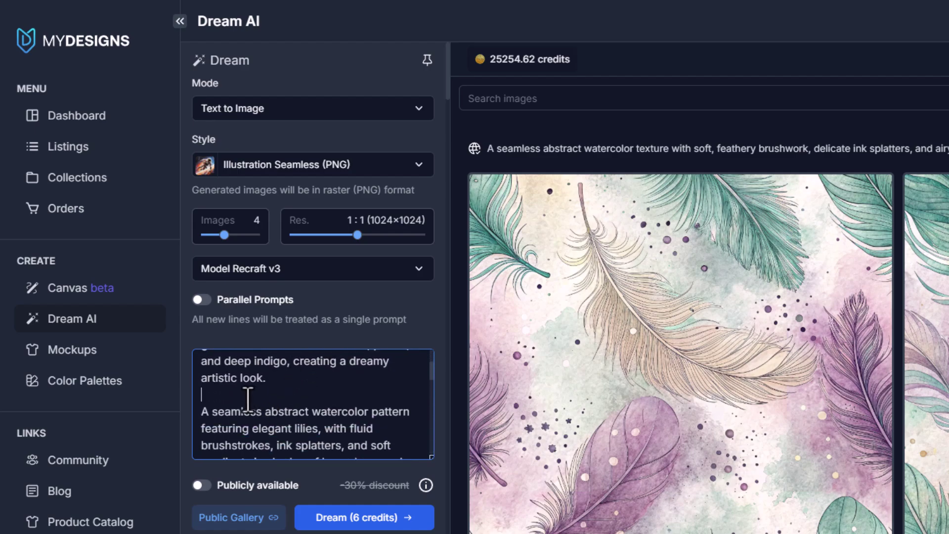
scroll(232, 400, "down", 2)
scroll(227, 401, "up", 2)
scroll(227, 401, "up", 3)
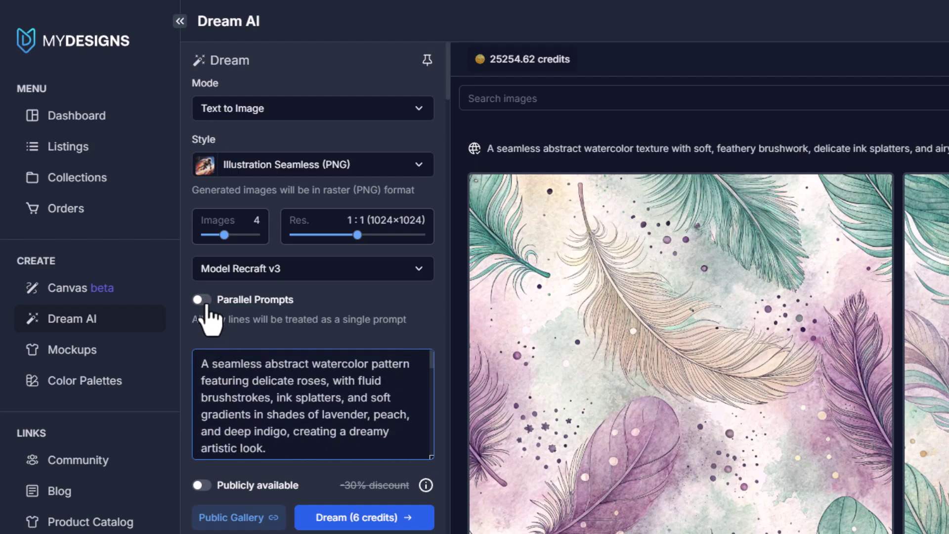
- Enable Parallel Prompts and check that each flower prompt is on its own line
left_click(203, 300)
scroll(237, 347, "down", 4)
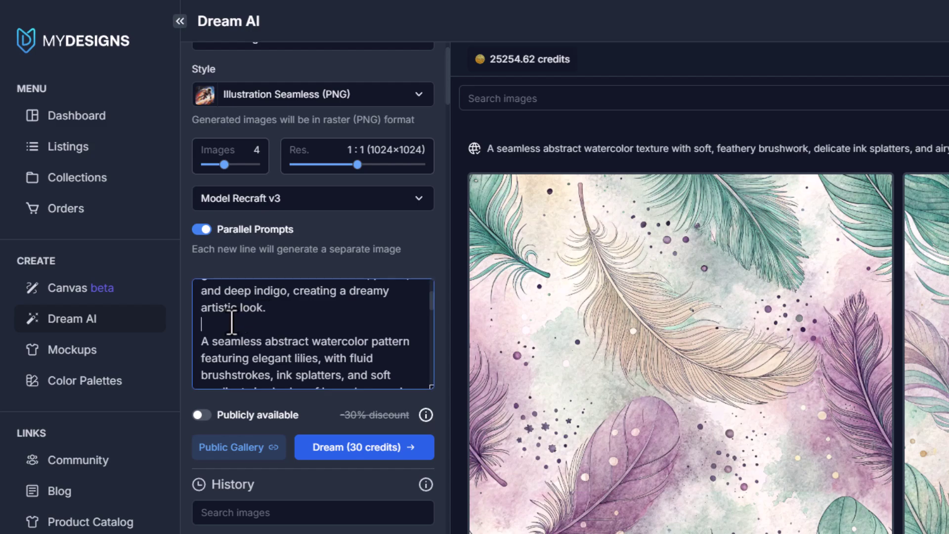
scroll(275, 347, "down", 4)
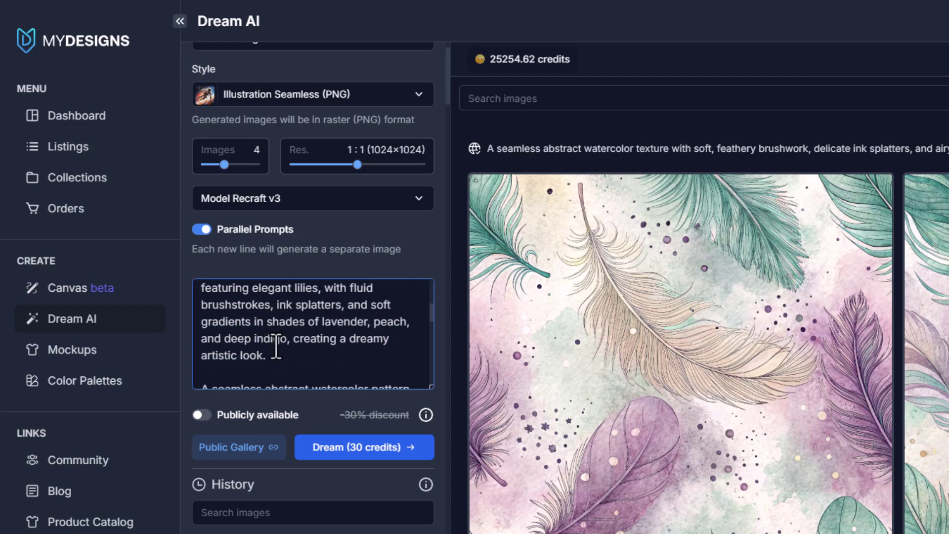
scroll(247, 327, "down", 3)
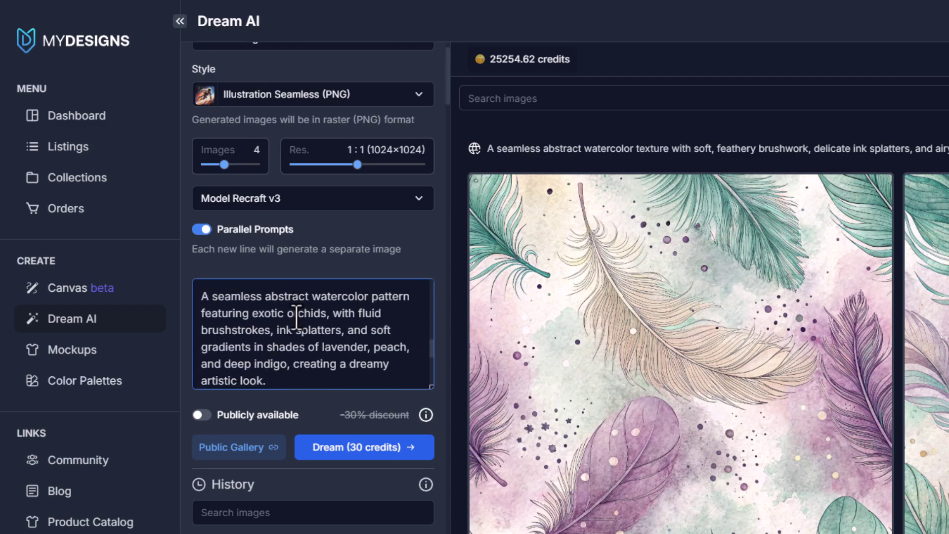
scroll(249, 352, "up", 1)
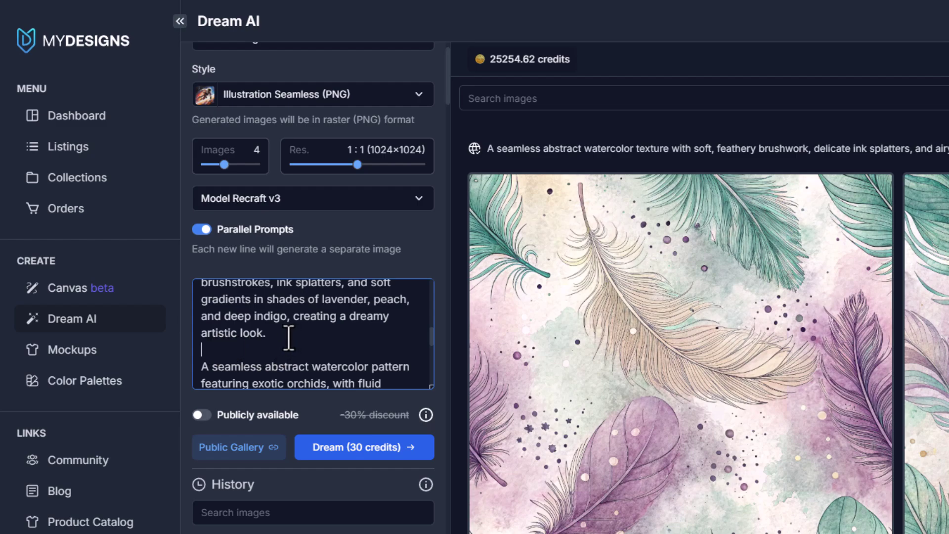
scroll(292, 332, "down", 4)
scroll(244, 328, "up", 2)
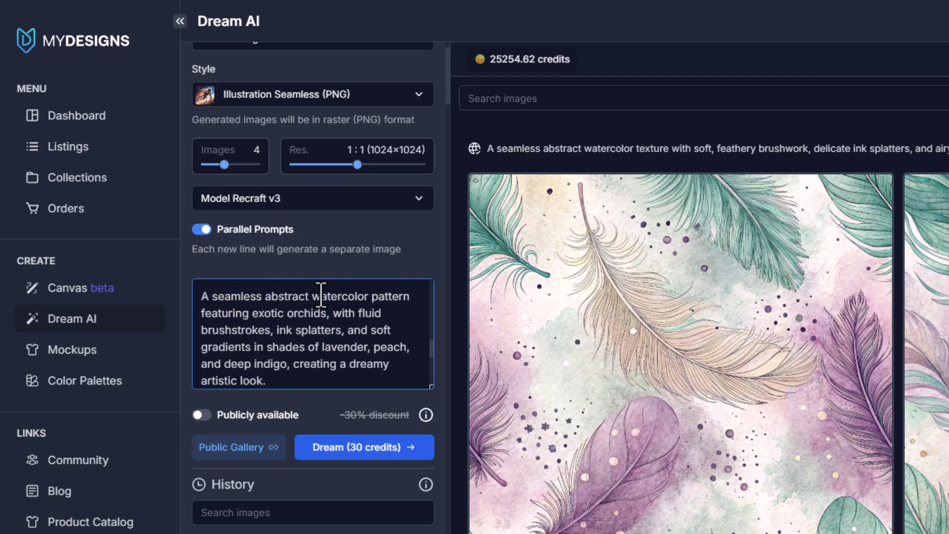
- Make the images publicly available for the 30% discount and generate patterns from all five flower prompts
scroll(321, 295, "down", 4)
scroll(336, 305, "up", 8)
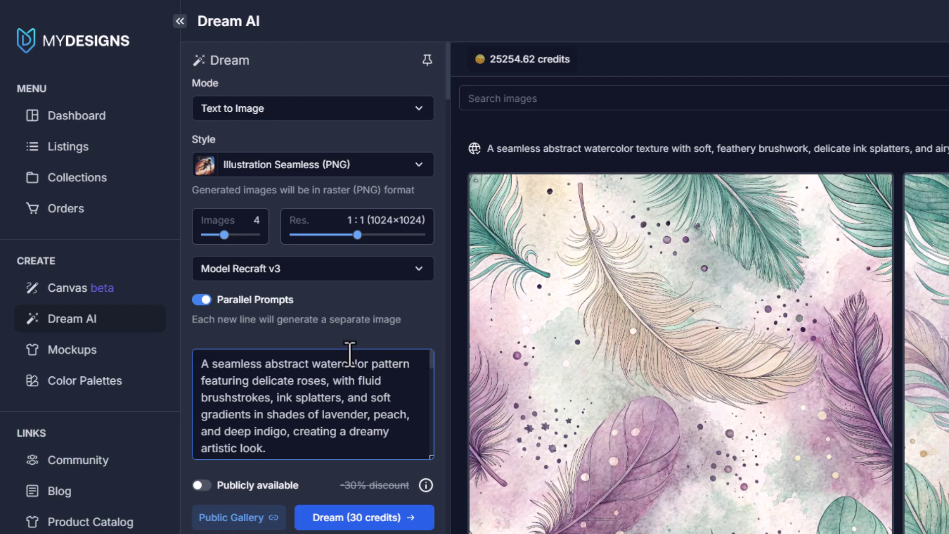
left_click(203, 485)
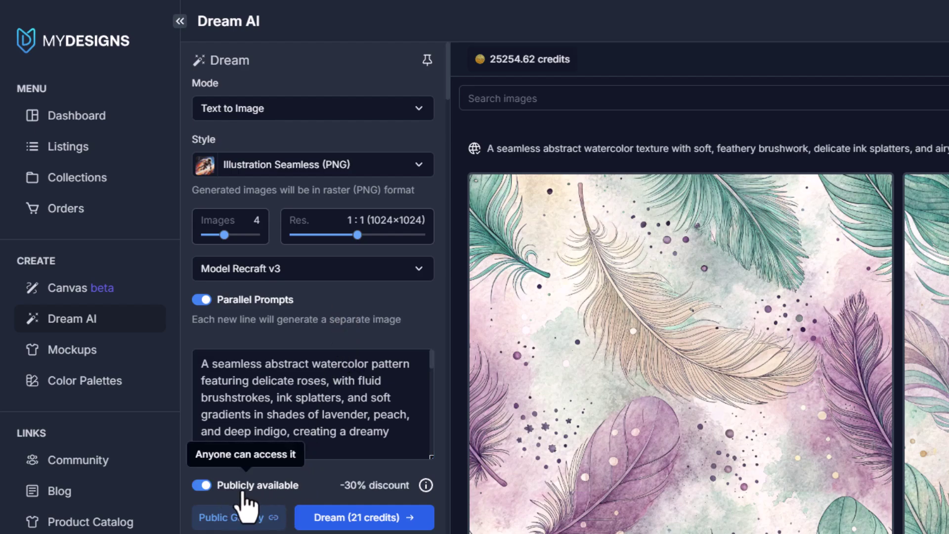
left_click(372, 525)
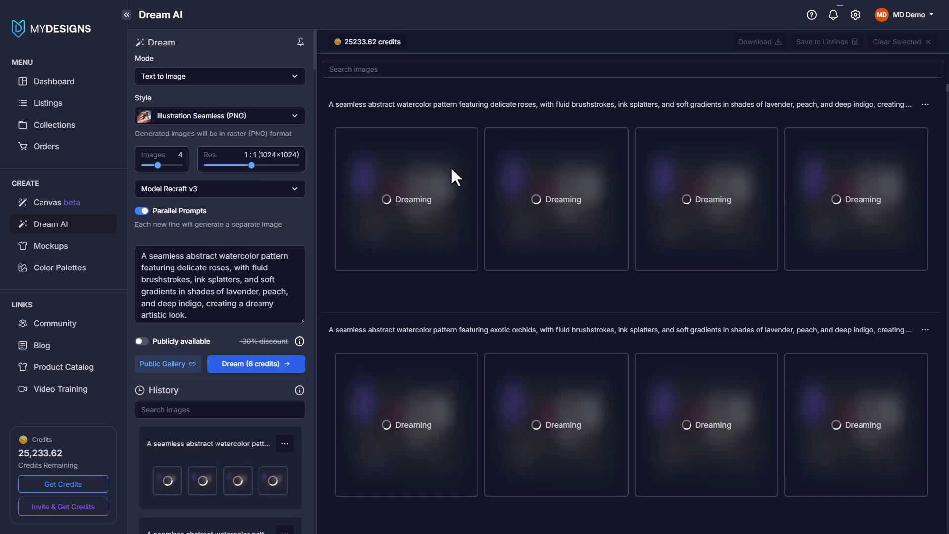
- Look through the image groups generated for each flower prompt and examine the sunflower pattern variations
scroll(592, 214, "down", 6)
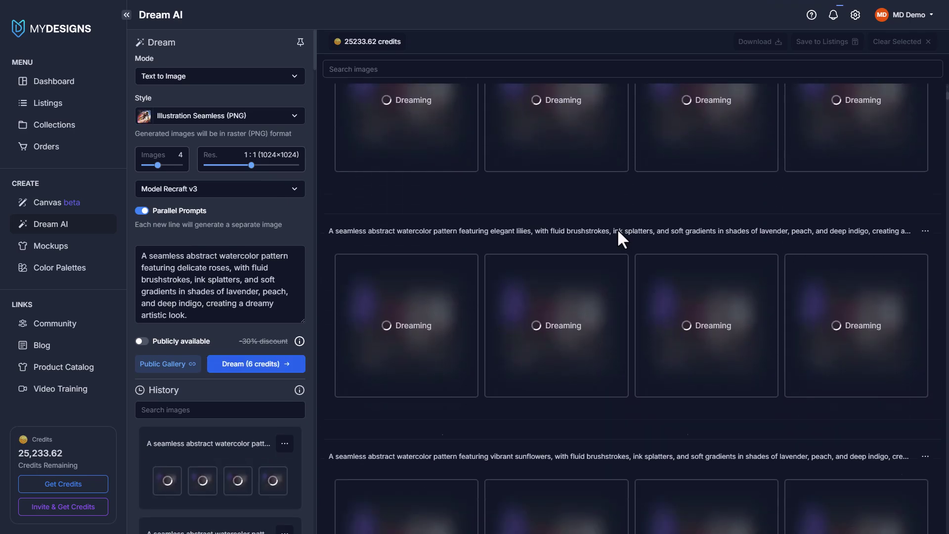
scroll(684, 260, "down", 2)
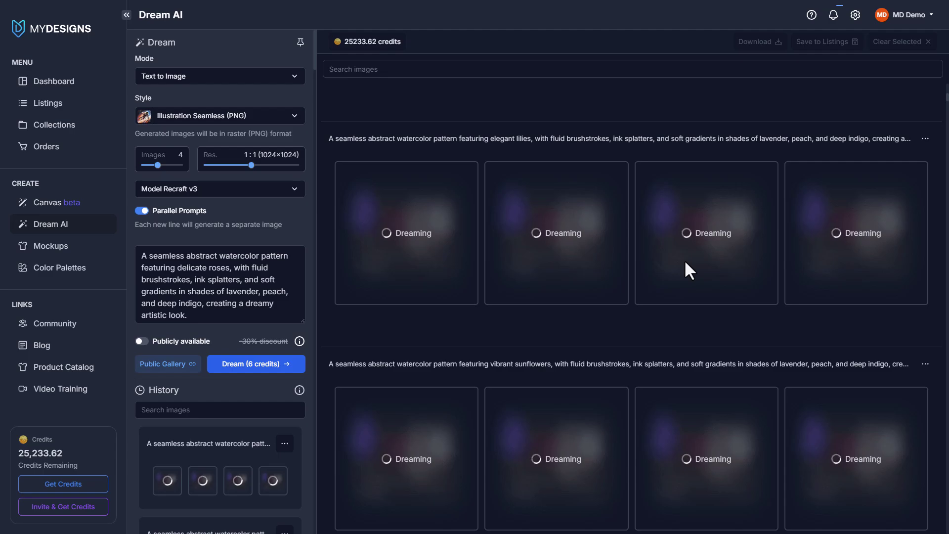
scroll(681, 265, "up", 6)
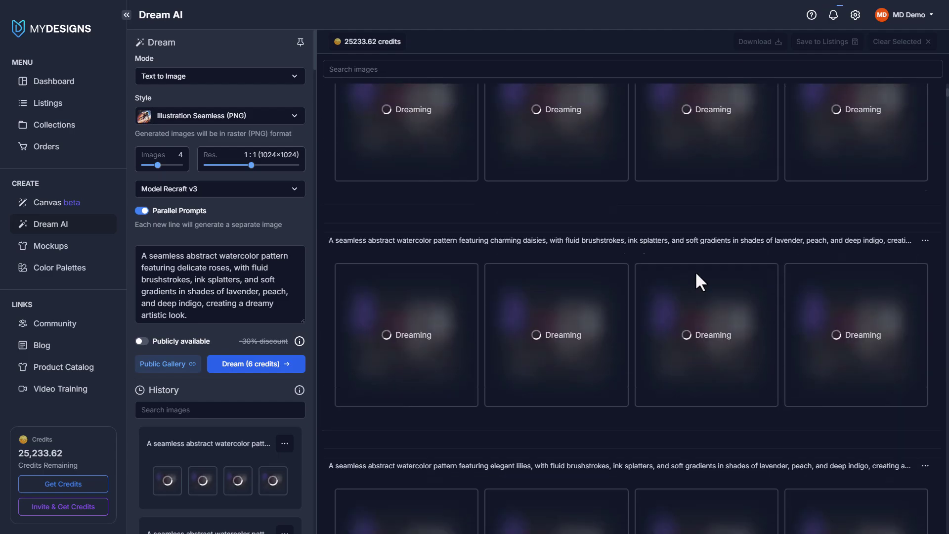
scroll(697, 274, "up", 6)
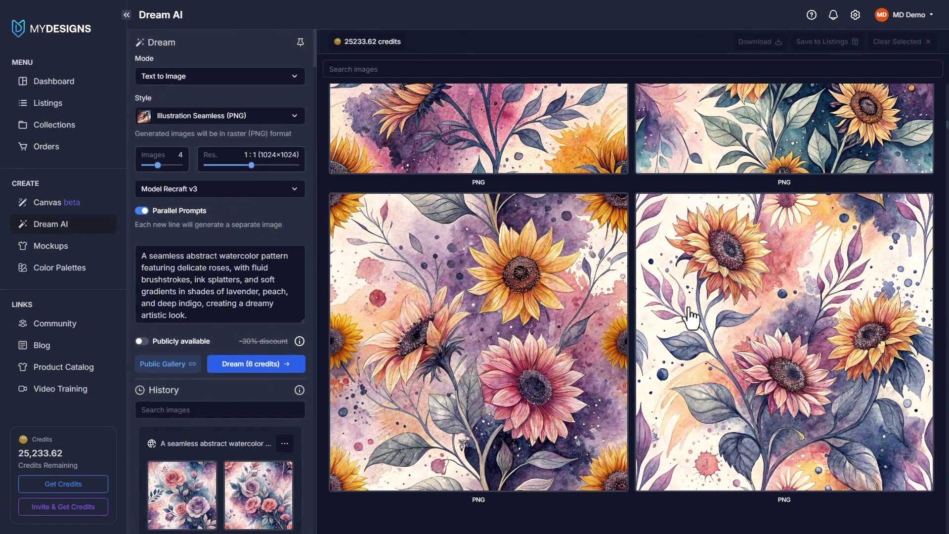
scroll(712, 324, "up", 5)
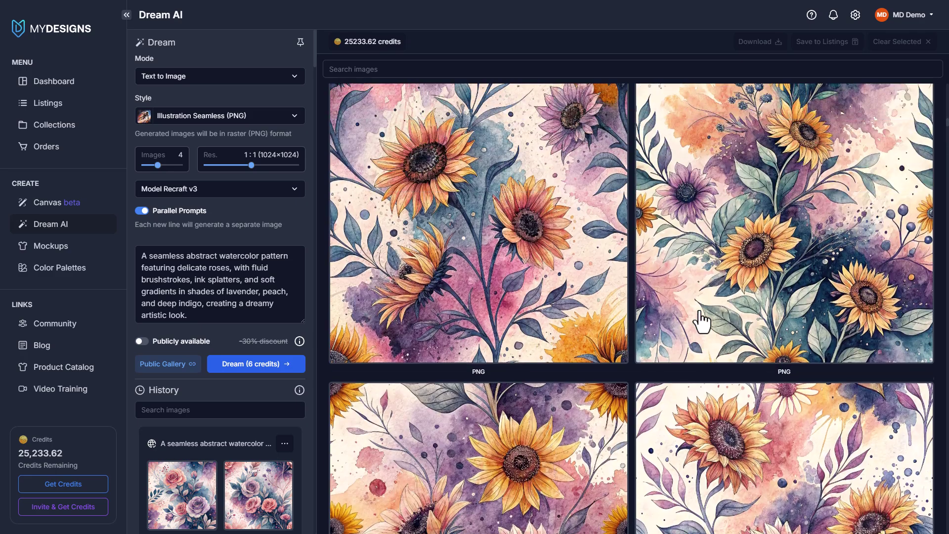
scroll(682, 301, "down", 3)
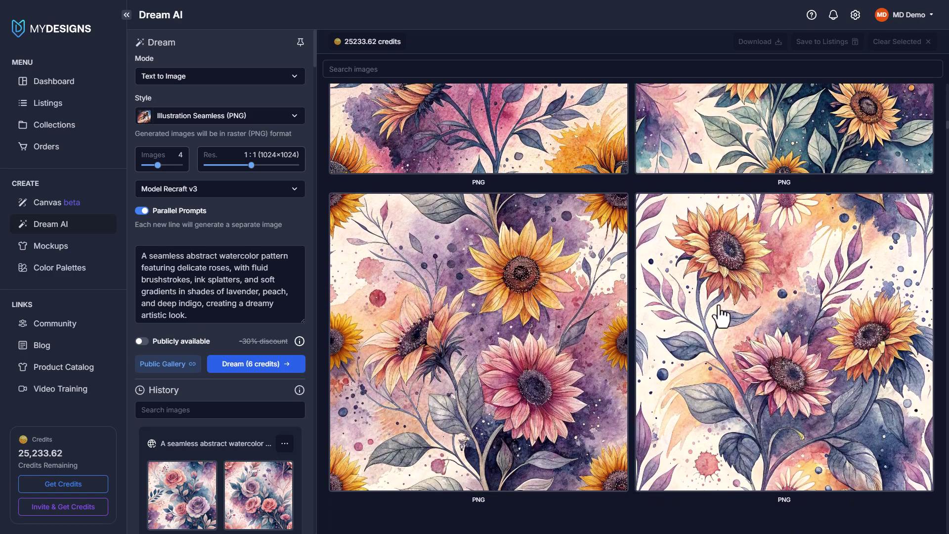
scroll(786, 316, "down", 1)
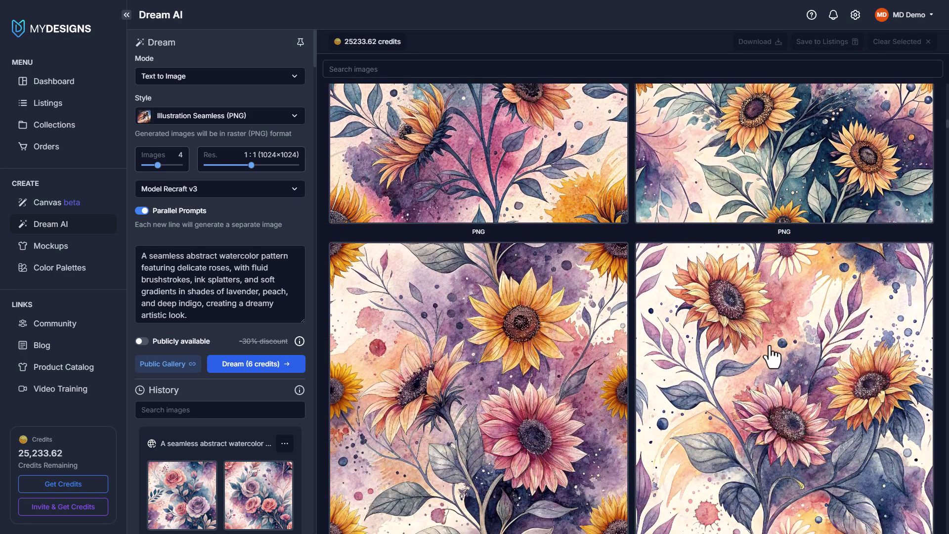
- Select one sunflower, one lily and one daisy pattern from the generated results
left_click(642, 300)
scroll(643, 300, "up", 8)
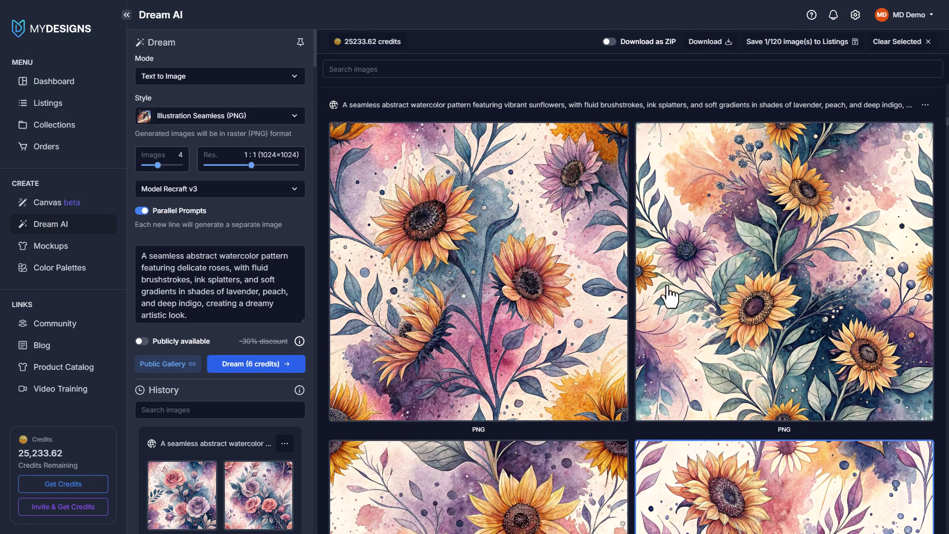
scroll(643, 299, "up", 10)
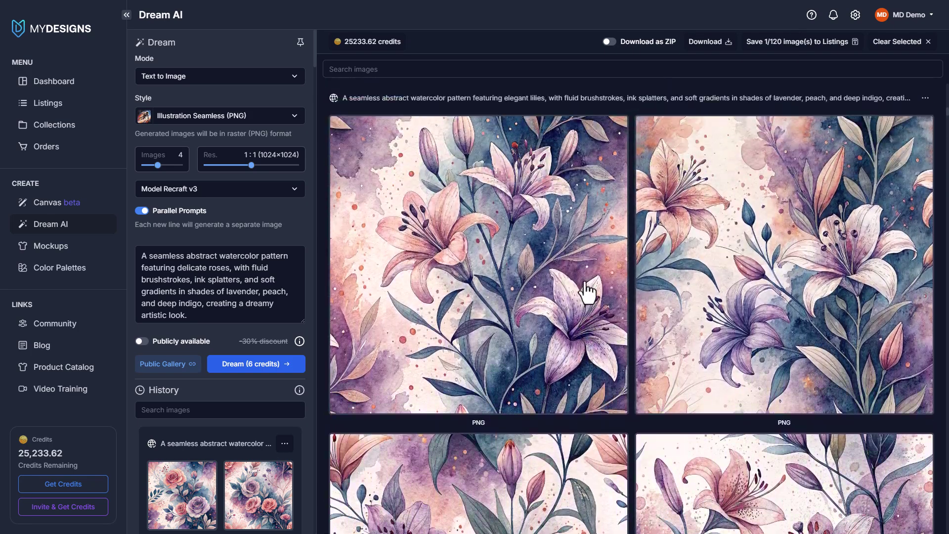
left_click(571, 281)
left_click(568, 280)
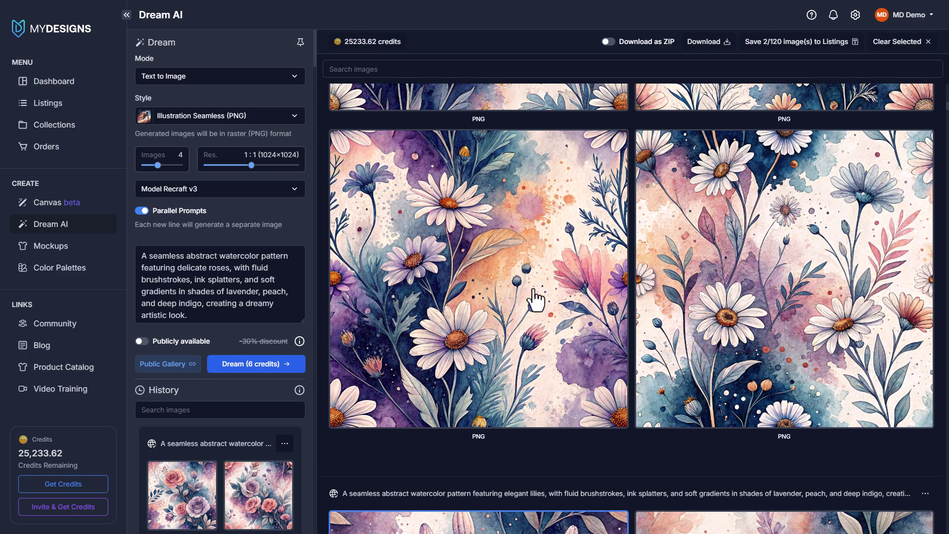
scroll(544, 297, "up", 4)
scroll(514, 296, "down", 10)
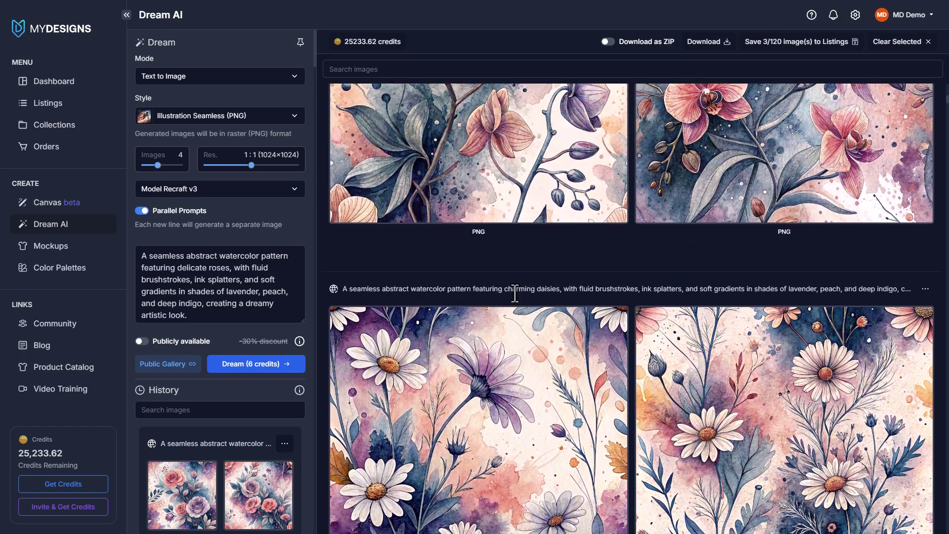
- Add one orchid pattern and one rose pattern to the image selection
scroll(527, 297, "up", 5)
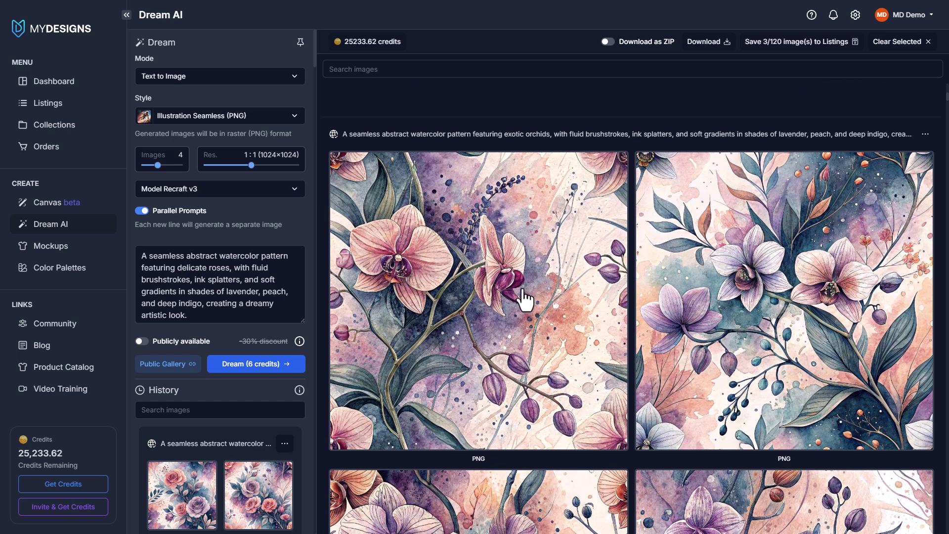
left_click(536, 307)
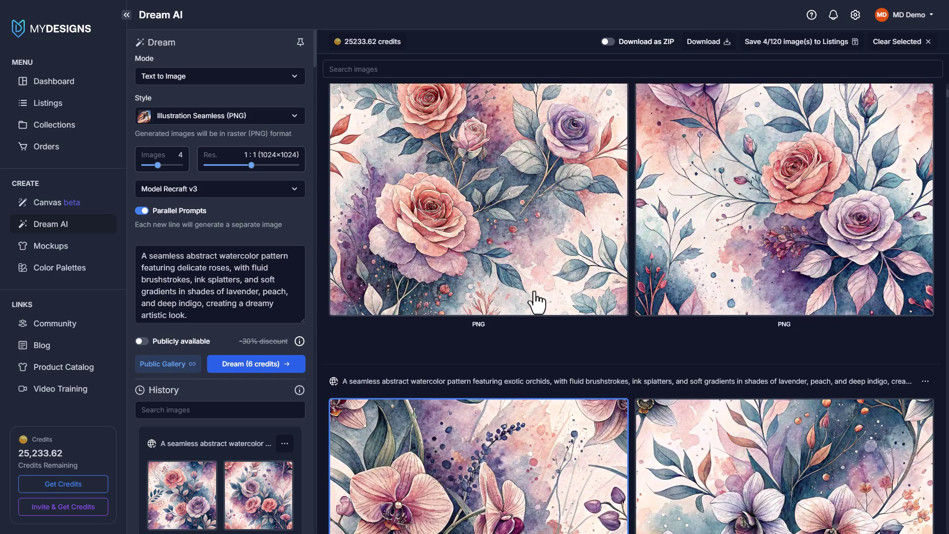
scroll(534, 296, "up", 8)
scroll(534, 296, "up", 6)
left_click(492, 253)
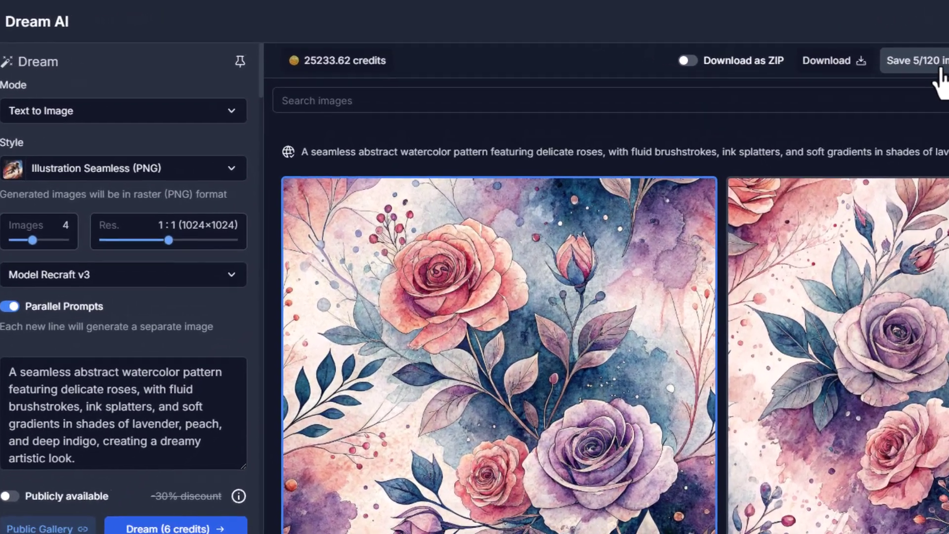
- Save the selected patterns as new listings in the SEAMLESS PATTERN - DIGITAL PRODUCTS collection, using Upscale and the Main file slot
left_click(779, 44)
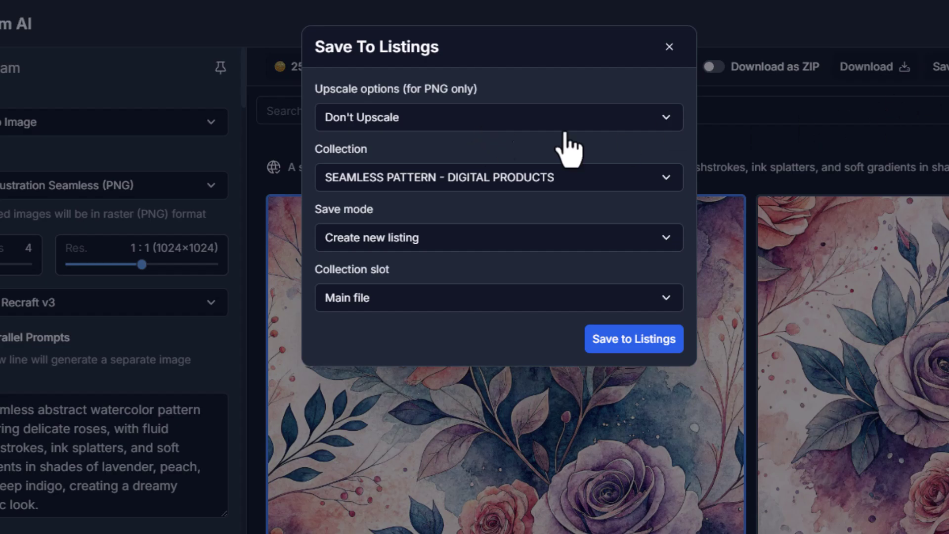
left_click(477, 121)
left_click(355, 173)
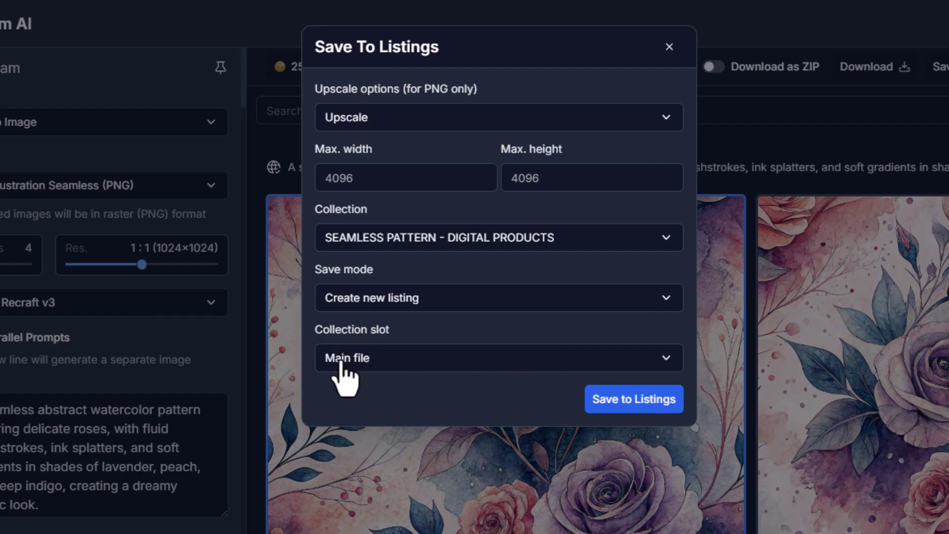
left_click(630, 403)
left_click(556, 208)
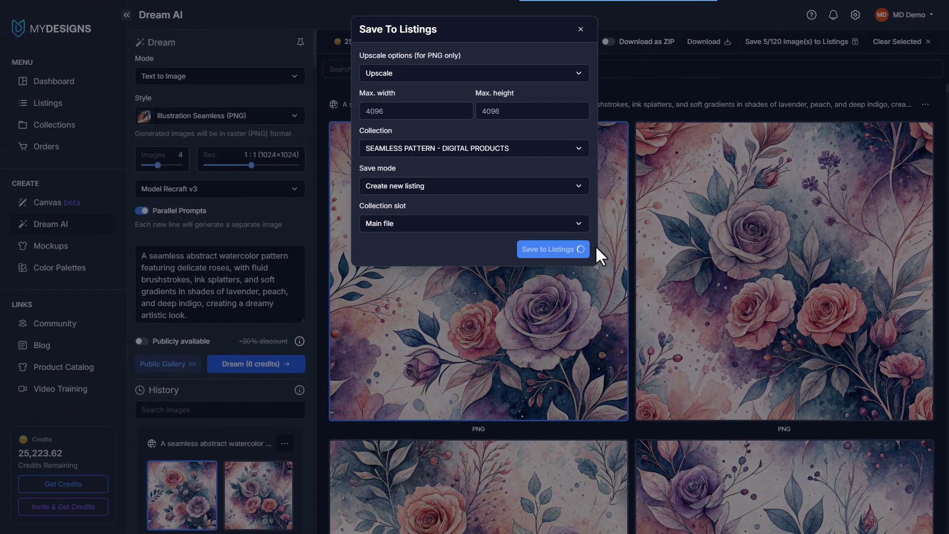
- Open the Listings page and look through the newly saved flower pattern listings
left_click(35, 105)
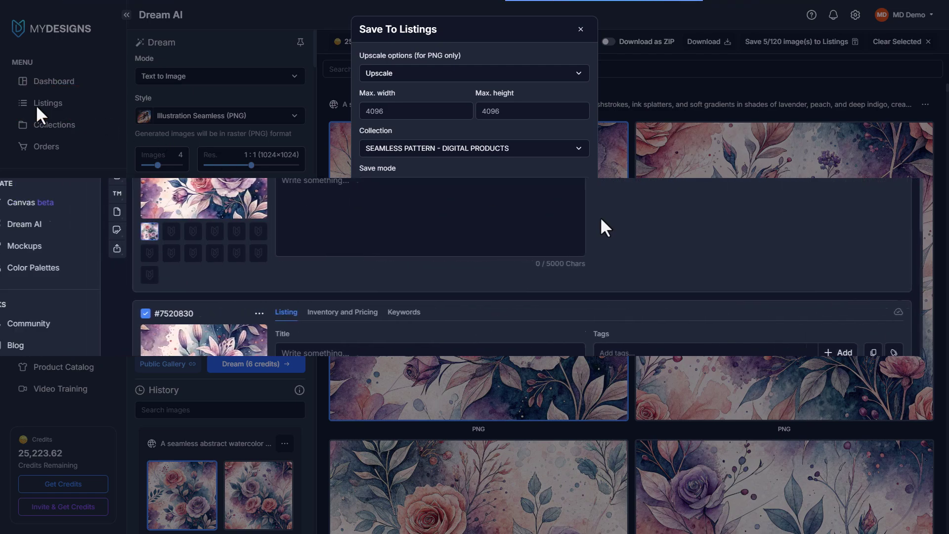
scroll(642, 218, "down", 6)
scroll(642, 218, "down", 8)
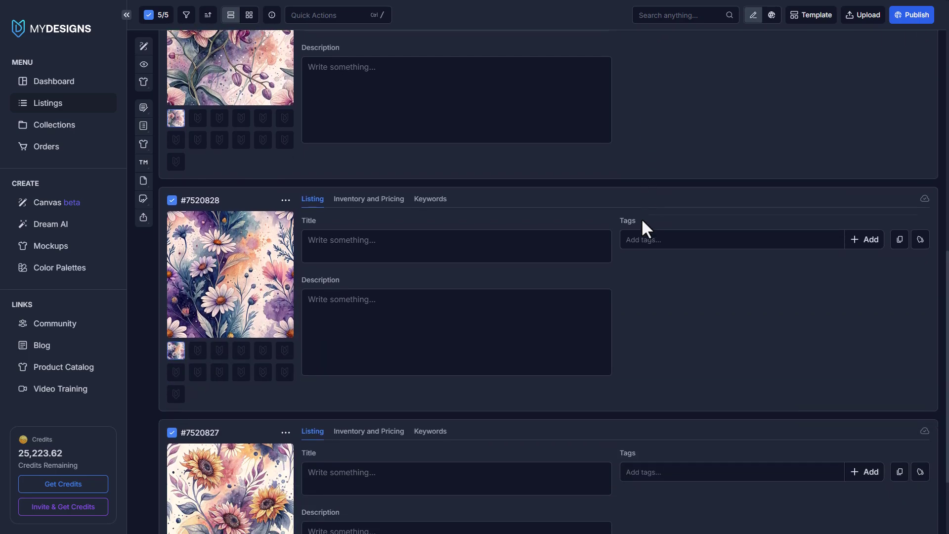
scroll(352, 278, "up", 15)
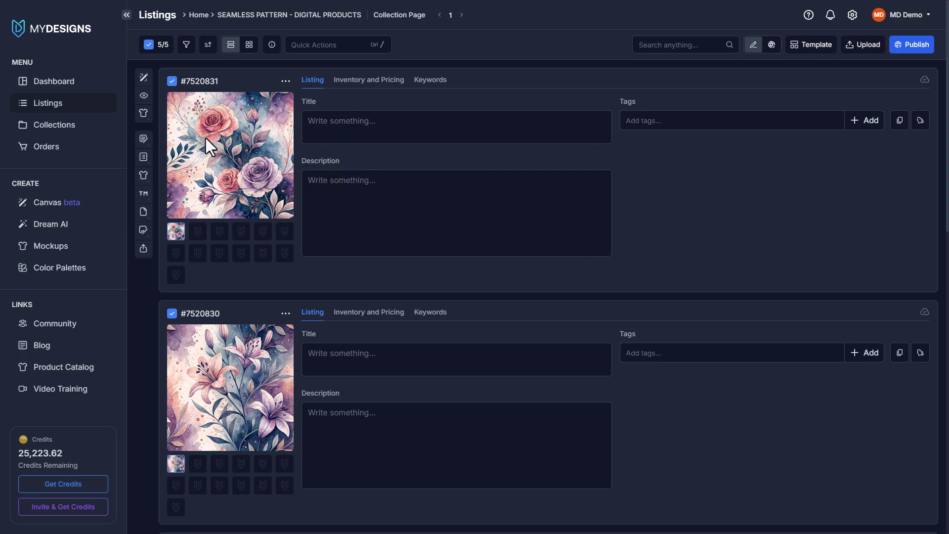
- Select all listings in the collection and open them in Canvas
left_click(161, 44)
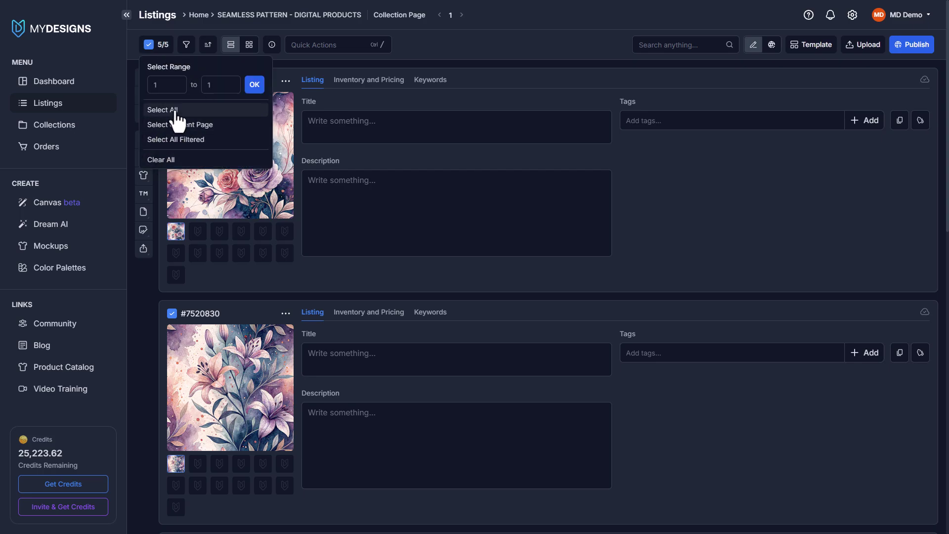
left_click(178, 124)
left_click(162, 44)
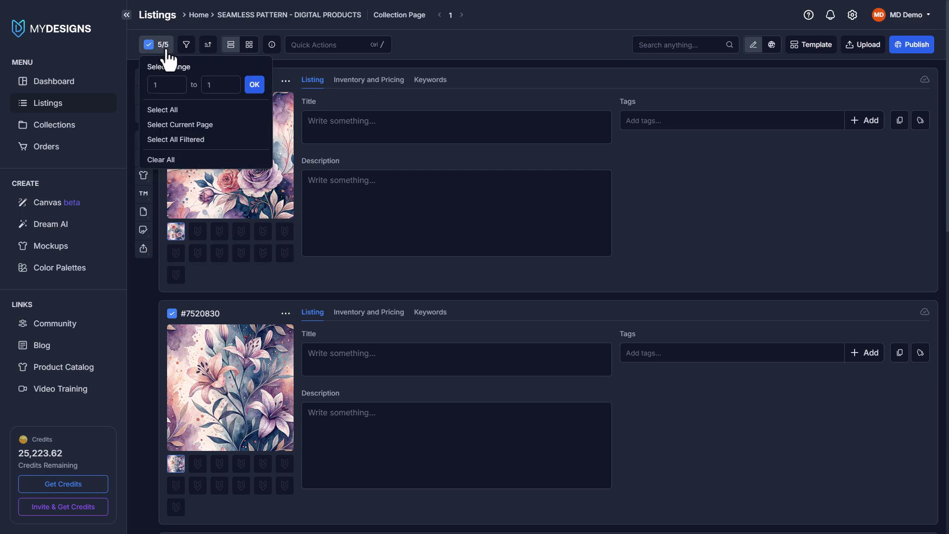
left_click(177, 114)
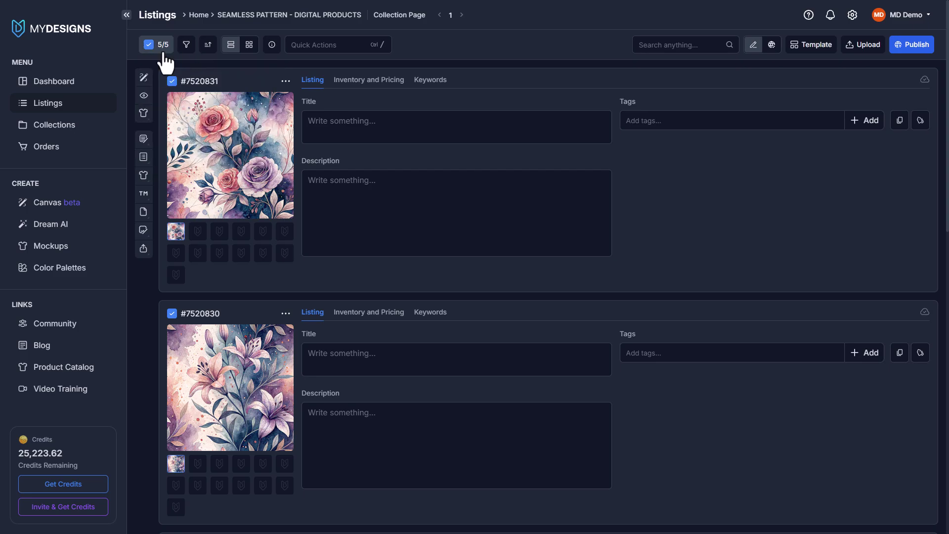
left_click(145, 84)
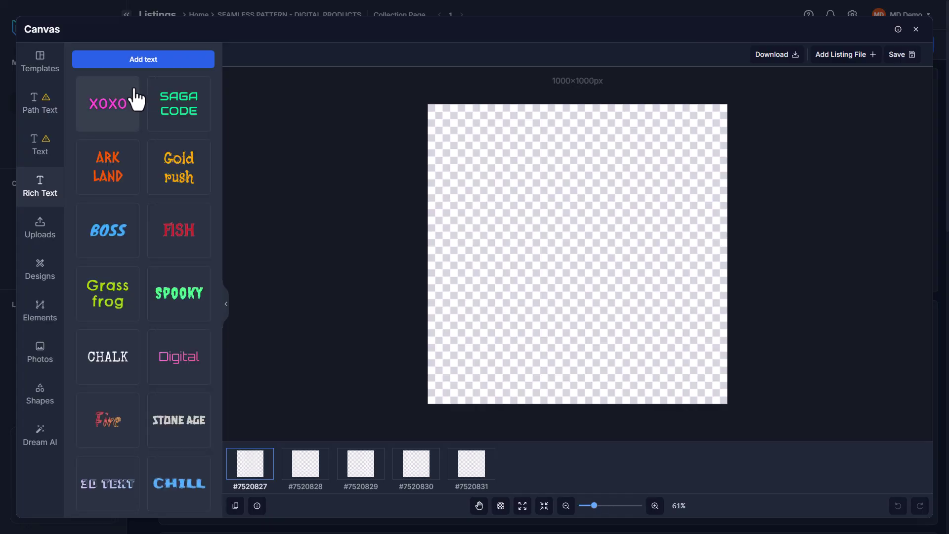
- Create a custom-size canvas 2790 px wide and 2460 px high
left_click(47, 70)
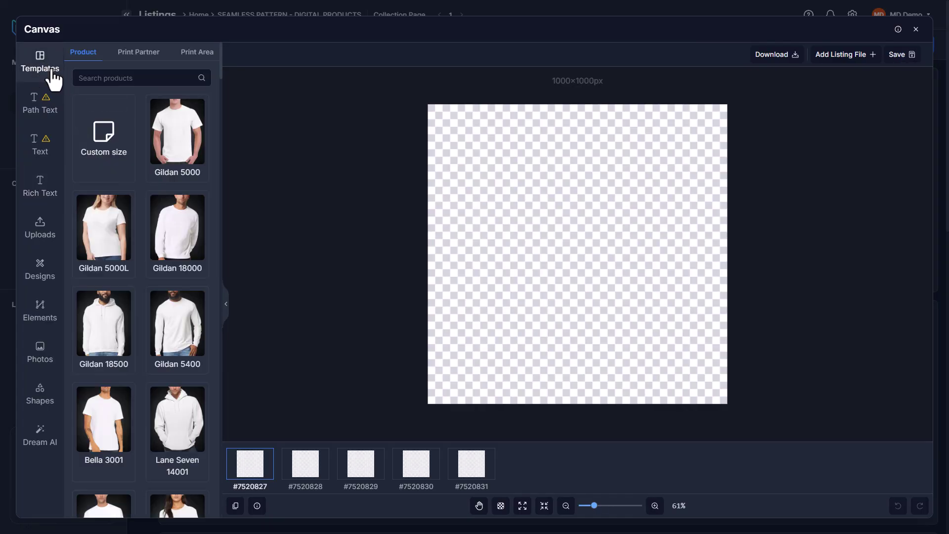
left_click(102, 151)
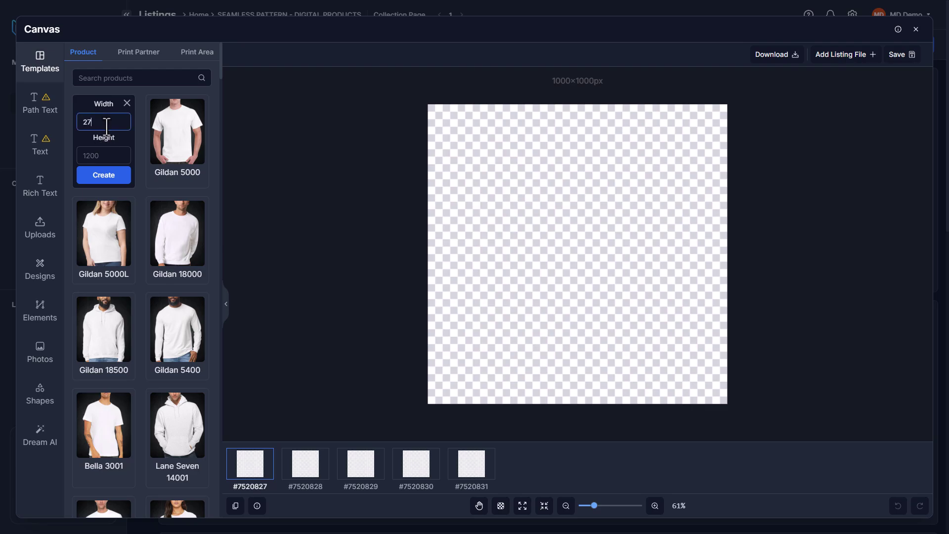
key("Tab")
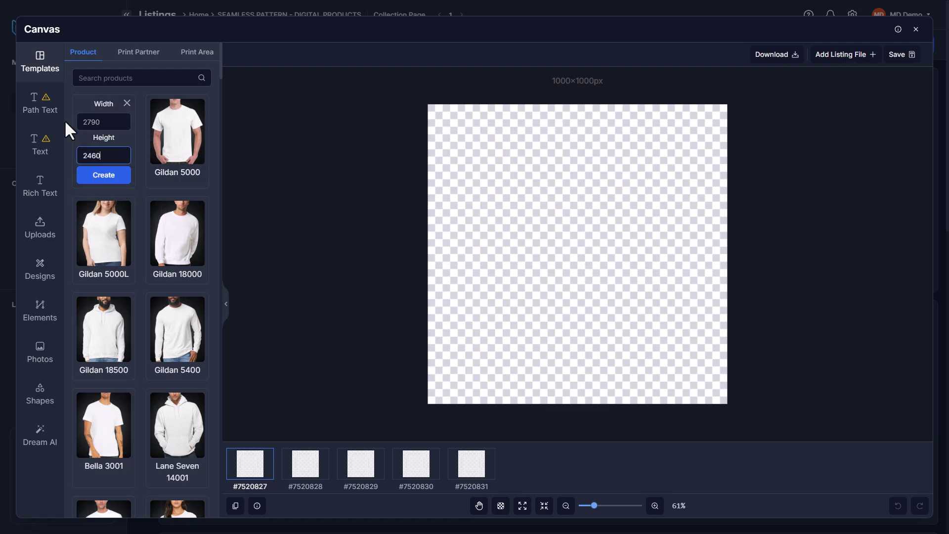
left_click(106, 180)
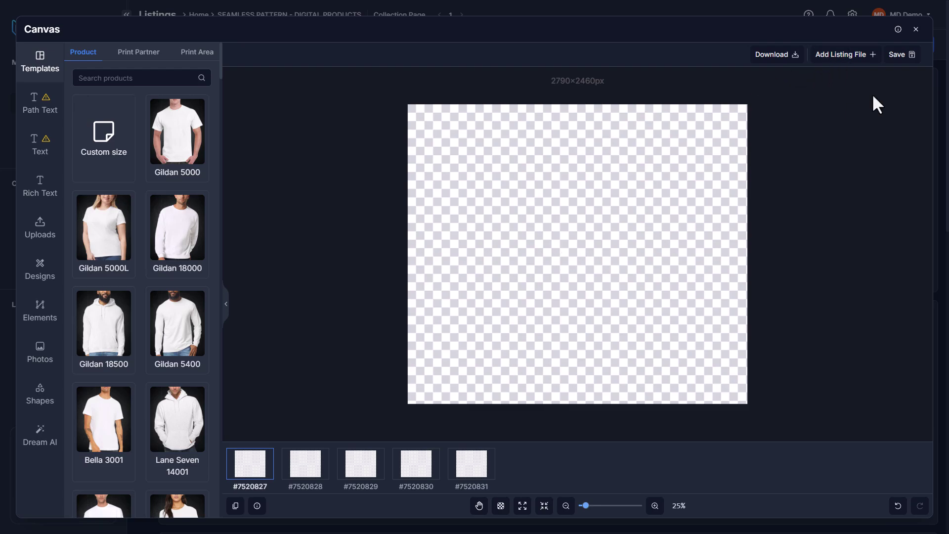
- Add each listing's own pattern file to its canvas for all listings, using the Straight input file slot
left_click(839, 65)
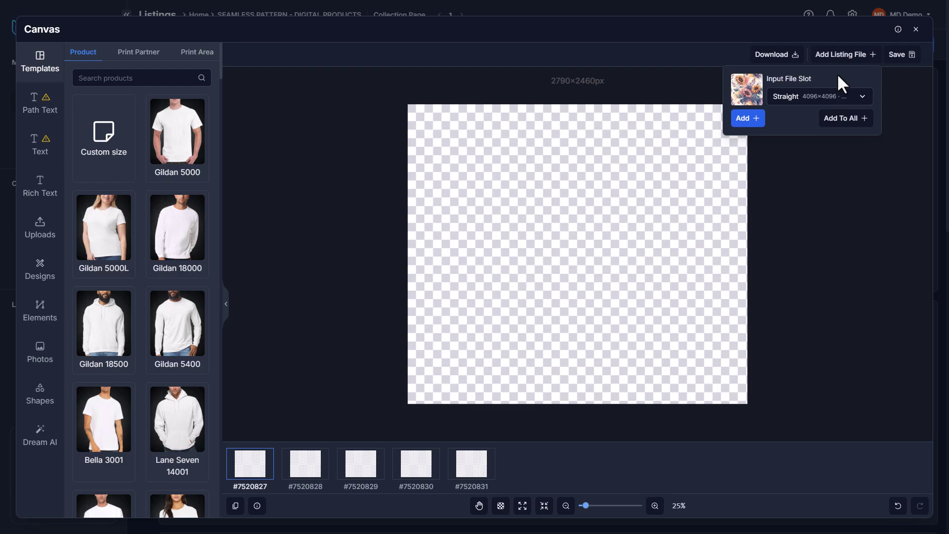
left_click(847, 119)
left_click(761, 261)
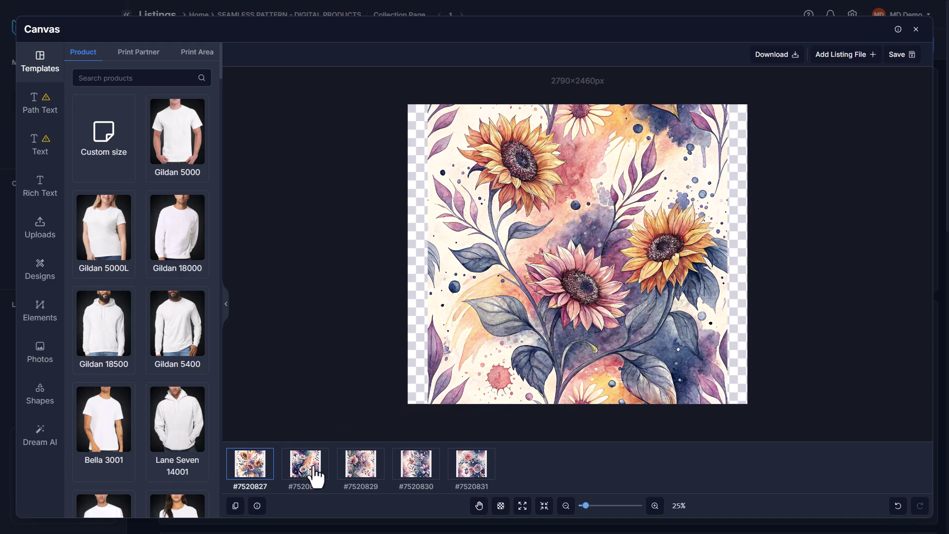
- Shrink the sunflower pattern into the canvas's upper-left corner and place a duplicate tile flush against its right edge
left_click(583, 187)
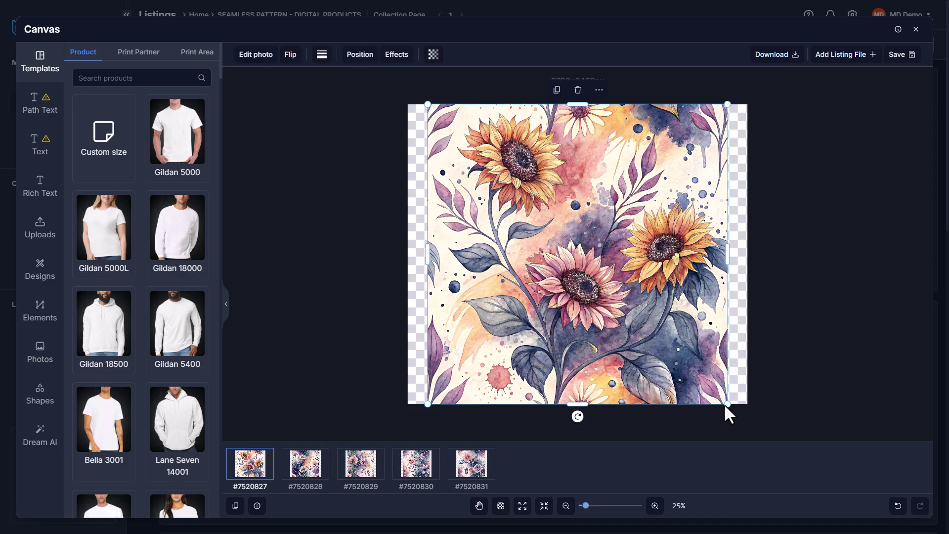
left_click_drag(727, 403, 604, 267)
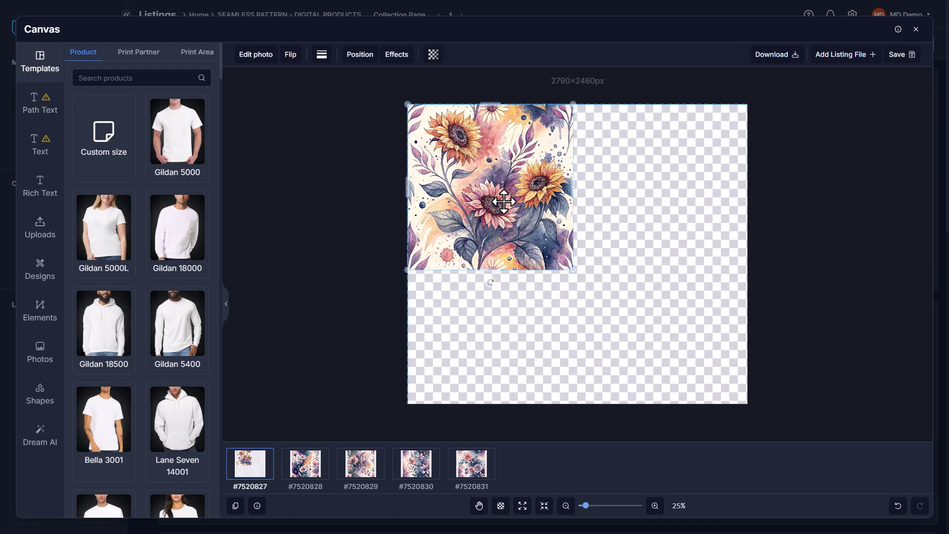
key("ctrl+d")
left_click_drag(516, 196, 694, 195)
key("Escape")
left_click(665, 192)
left_click(602, 200)
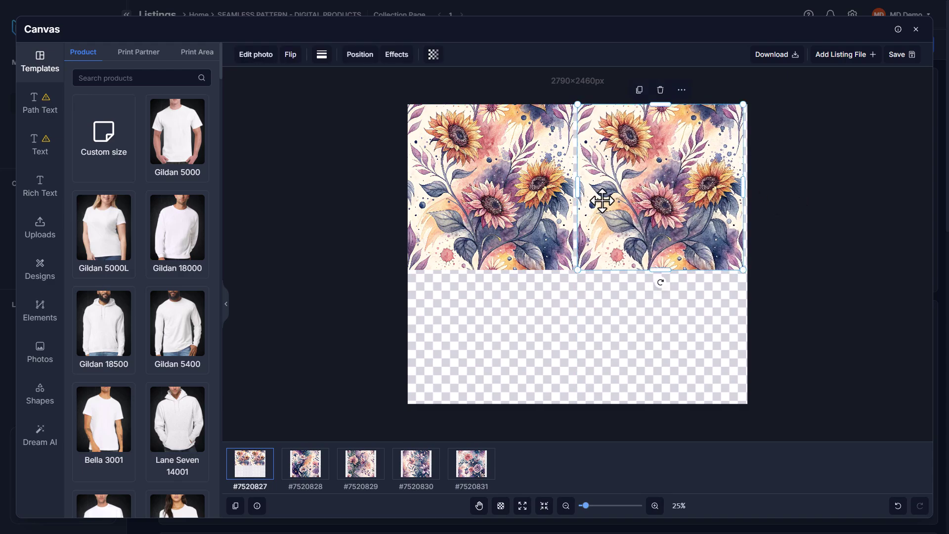
left_click_drag(602, 200, 597, 200)
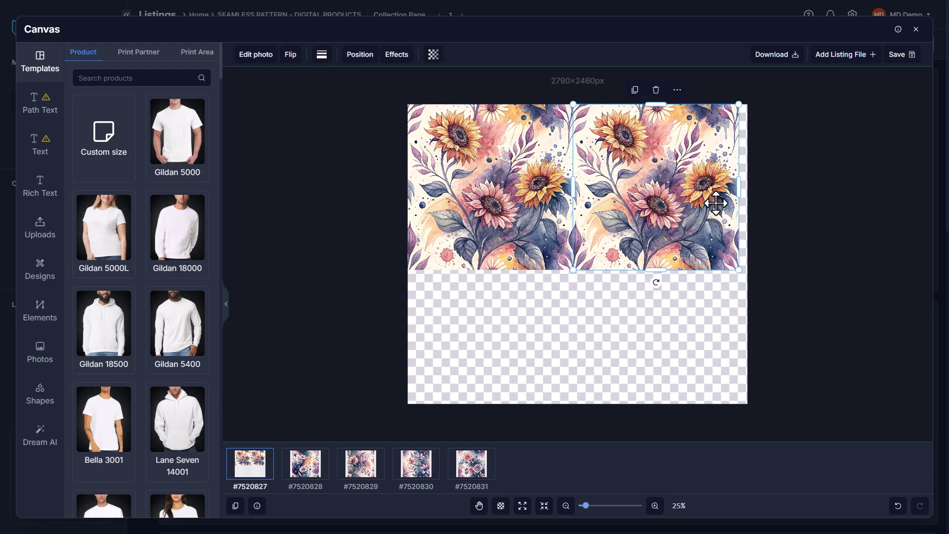
- Delete the duplicate sunflower tile, then centre the original horizontally and enlarge it to about 1768 px square
left_click_drag(617, 265, 612, 240)
left_click(618, 325)
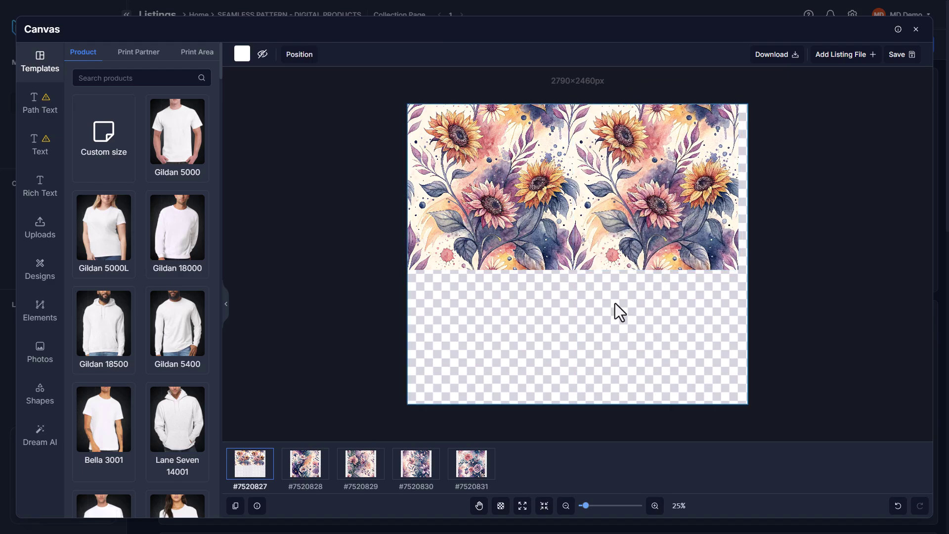
left_click(668, 179)
key("Delete")
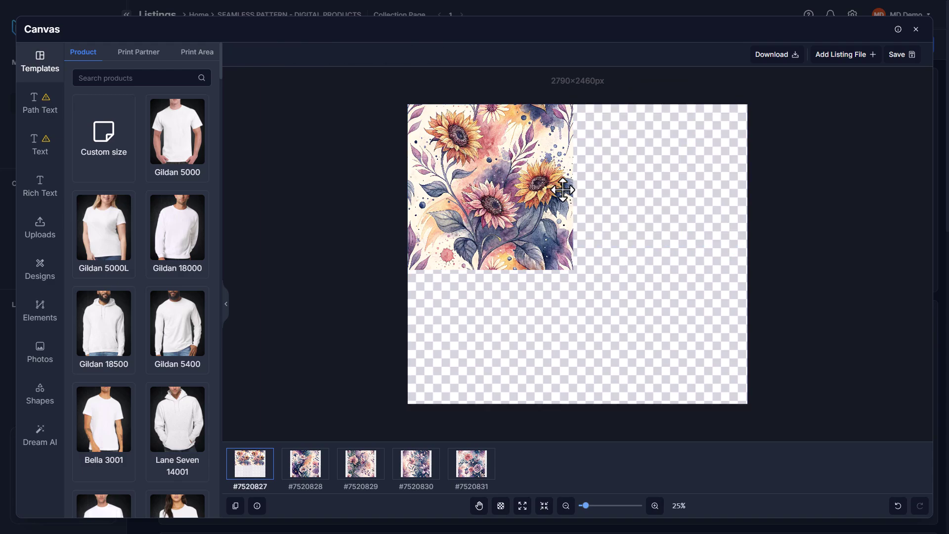
left_click_drag(495, 198, 564, 245)
left_click_drag(642, 318, 687, 349)
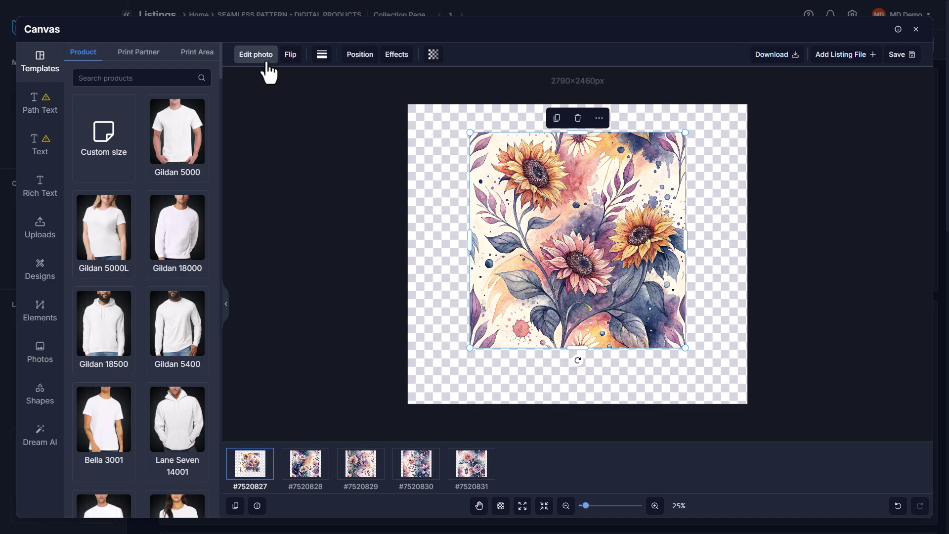
- Fit the sunflower pattern to the full canvas width, 2790 px, keeping it vertically centred at Y -165 px
left_click(360, 55)
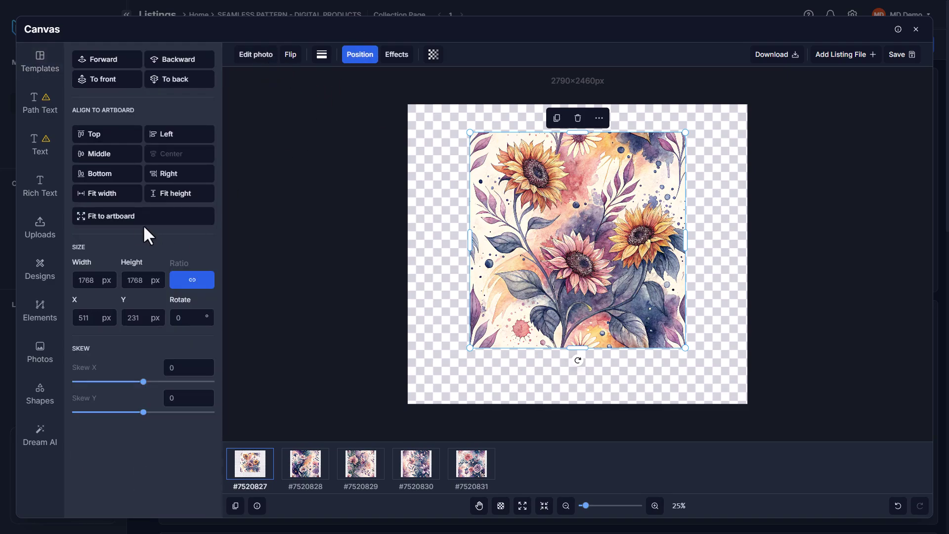
left_click(128, 225)
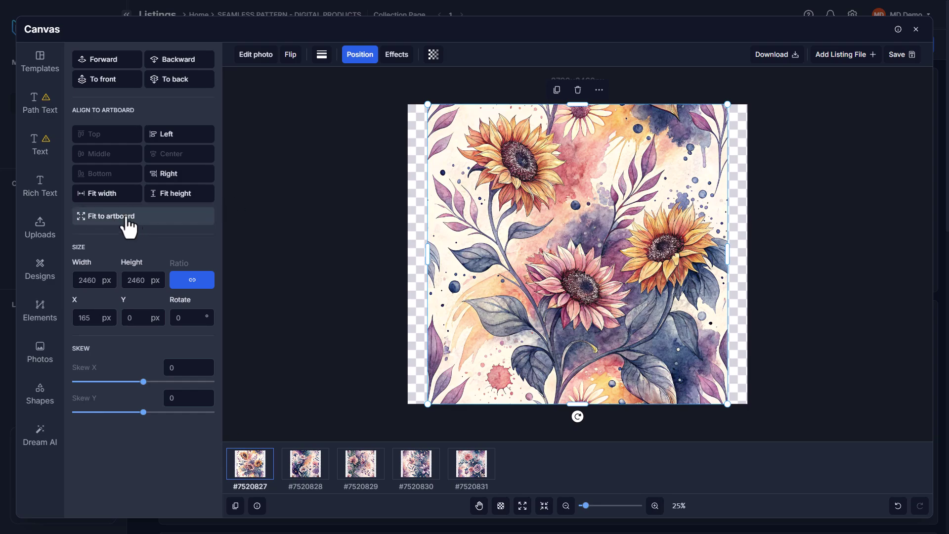
left_click(119, 194)
left_click_drag(597, 251, 597, 231)
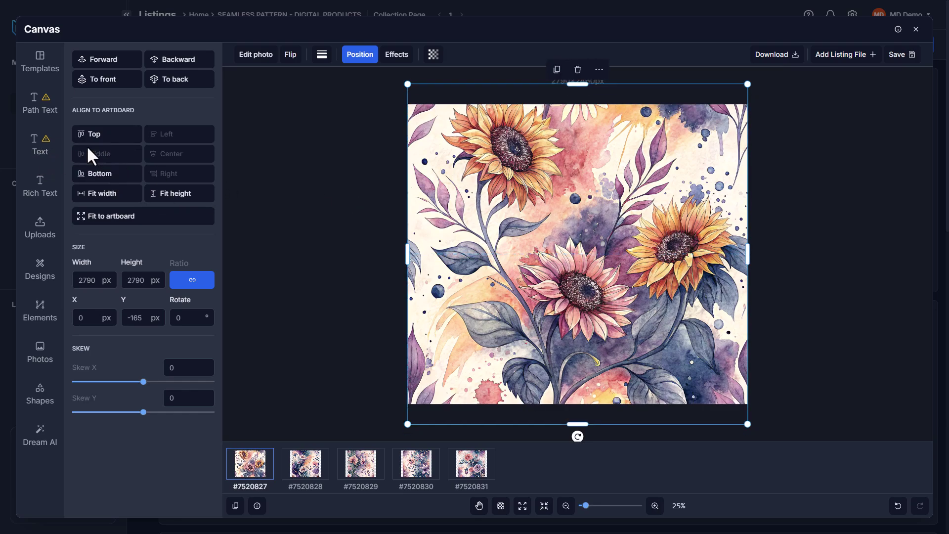
left_click(805, 216)
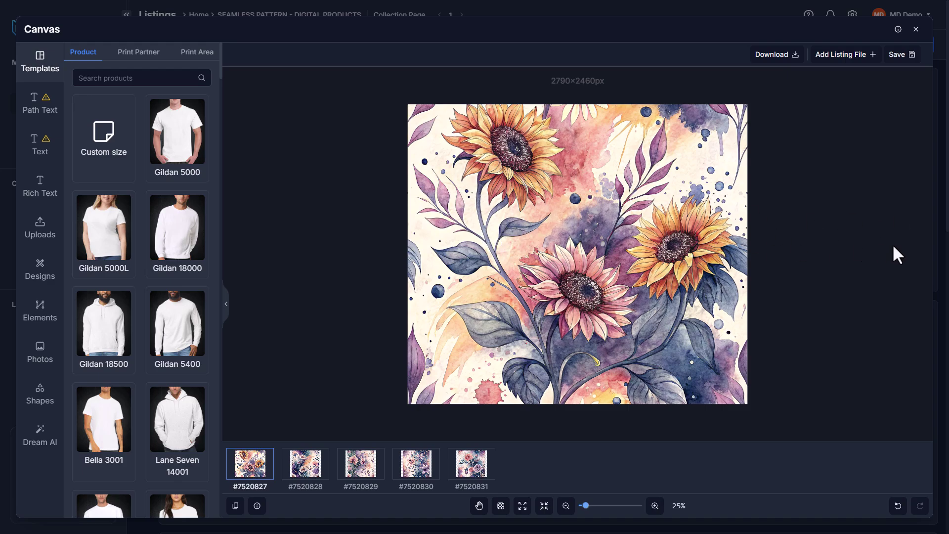
- Sync the sunflower pattern's full-width size and position to all the other listing canvases
left_click(309, 465)
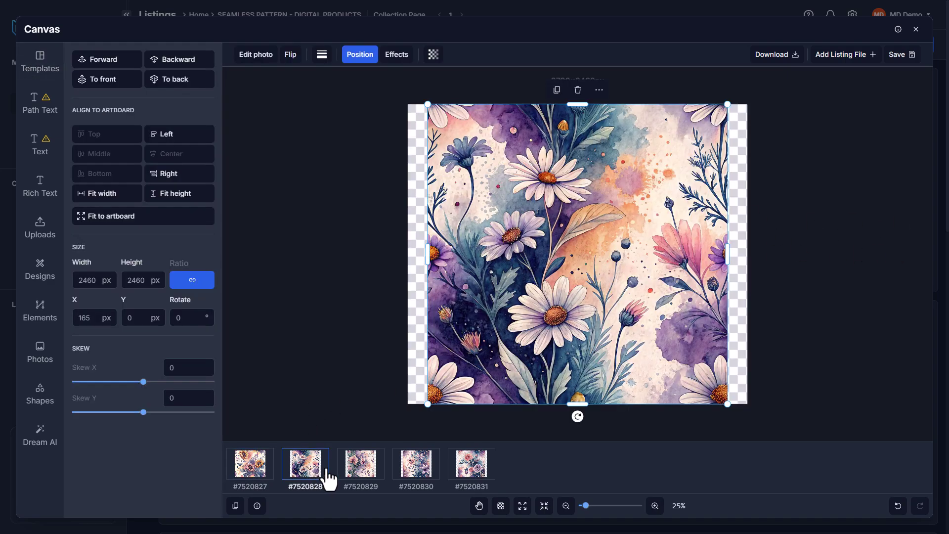
left_click(378, 472)
left_click(426, 471)
left_click(483, 470)
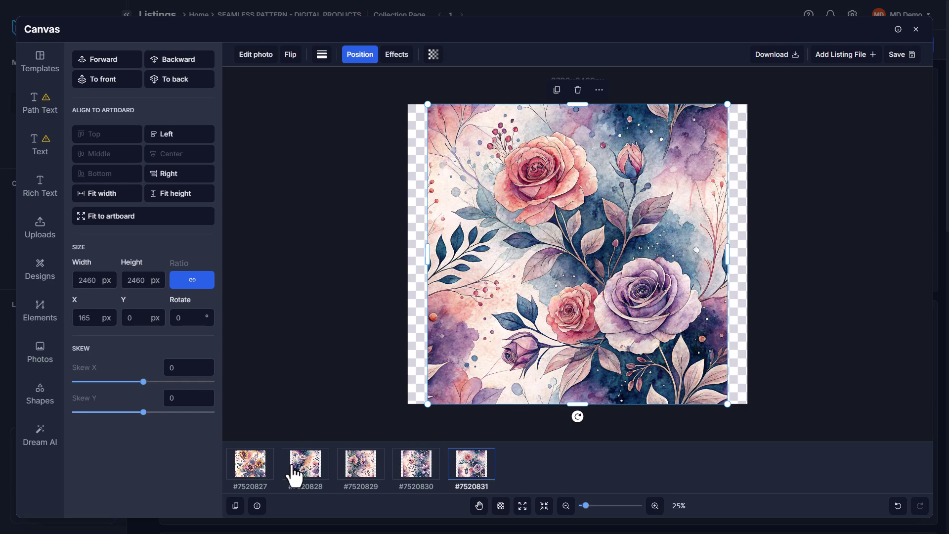
left_click(269, 477)
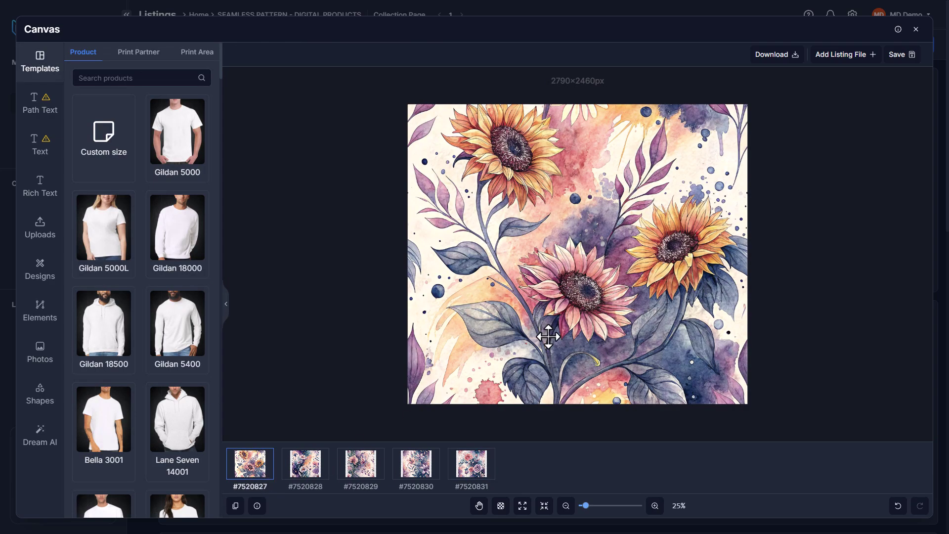
left_click(565, 208)
right_click(565, 208)
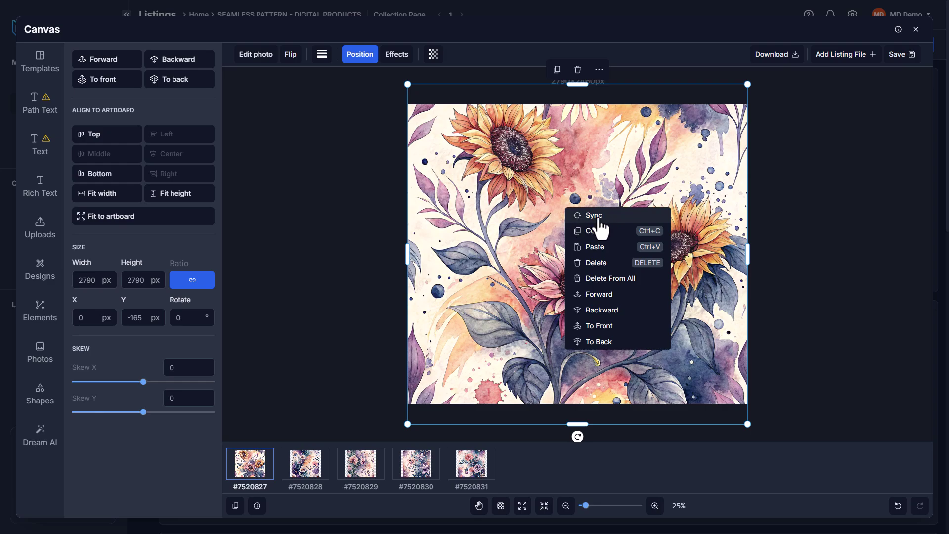
right_click(520, 199)
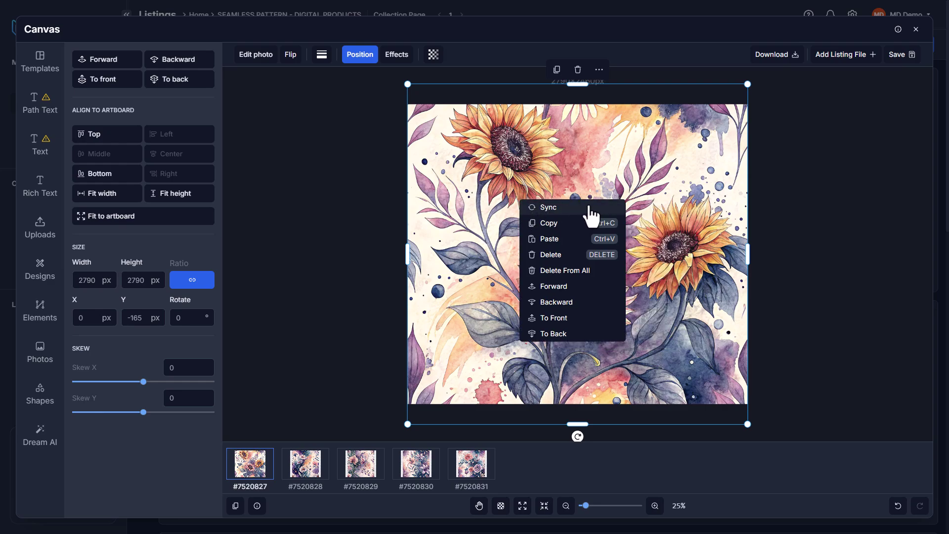
left_click(561, 209)
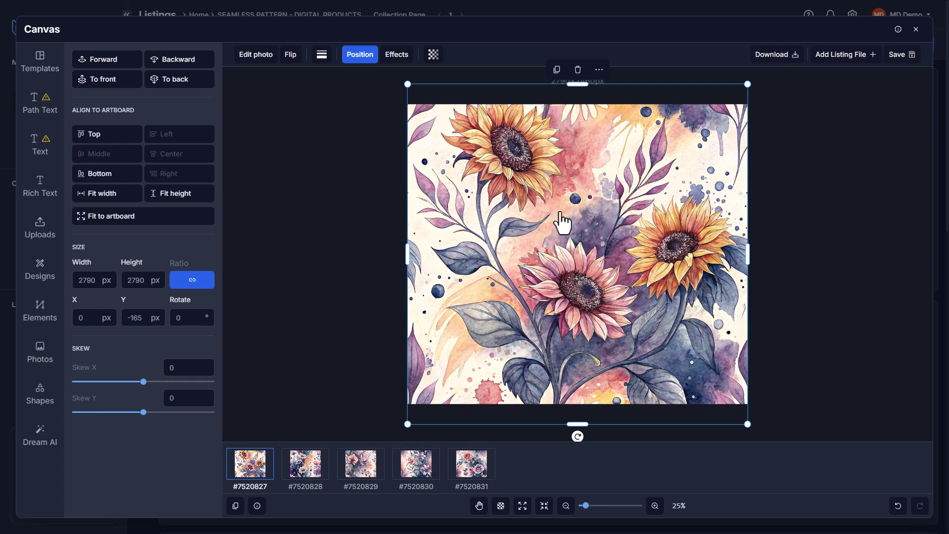
- Check the pattern's size and placement on each of the other four listing canvases
left_click(312, 485)
left_click(366, 474)
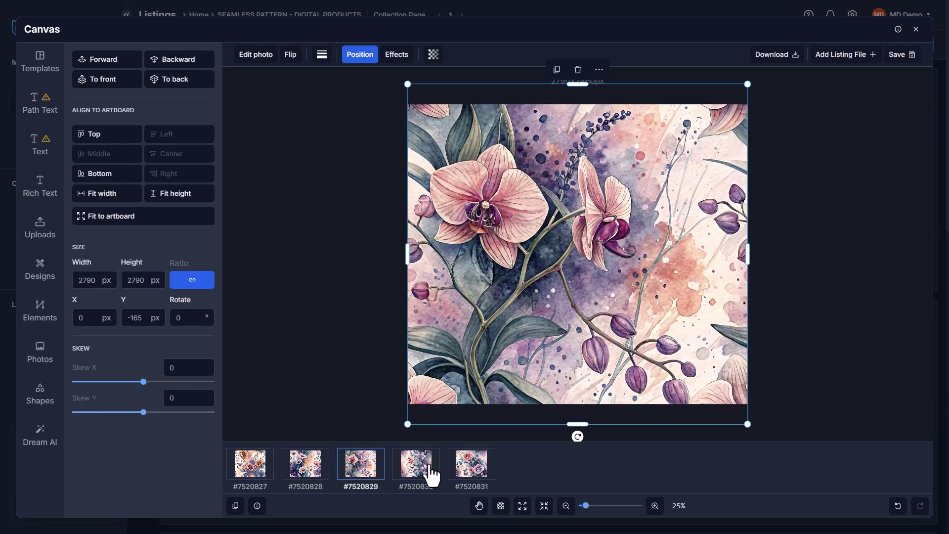
left_click(426, 474)
left_click(470, 473)
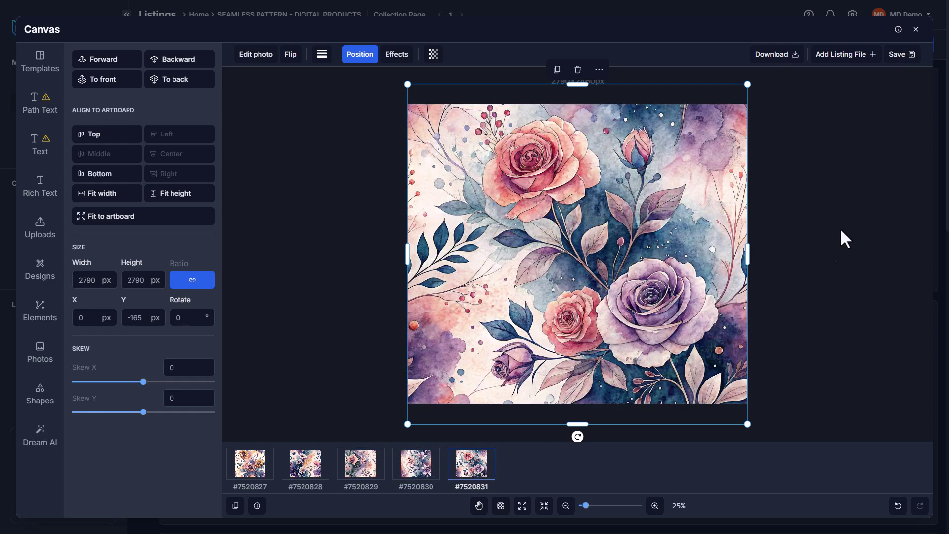
left_click(245, 478)
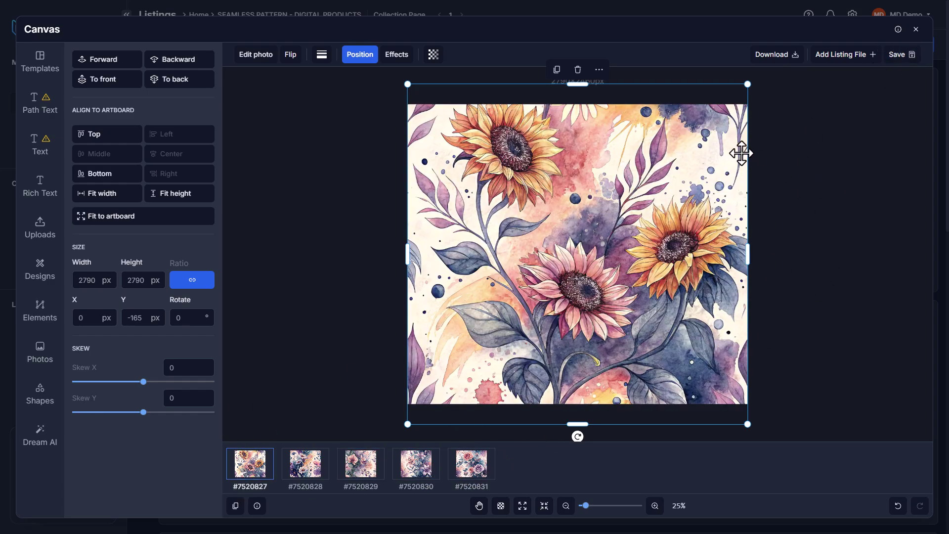
- Save all canvases as PNG to the Straight output file slot, overwriting the existing files
left_click(902, 55)
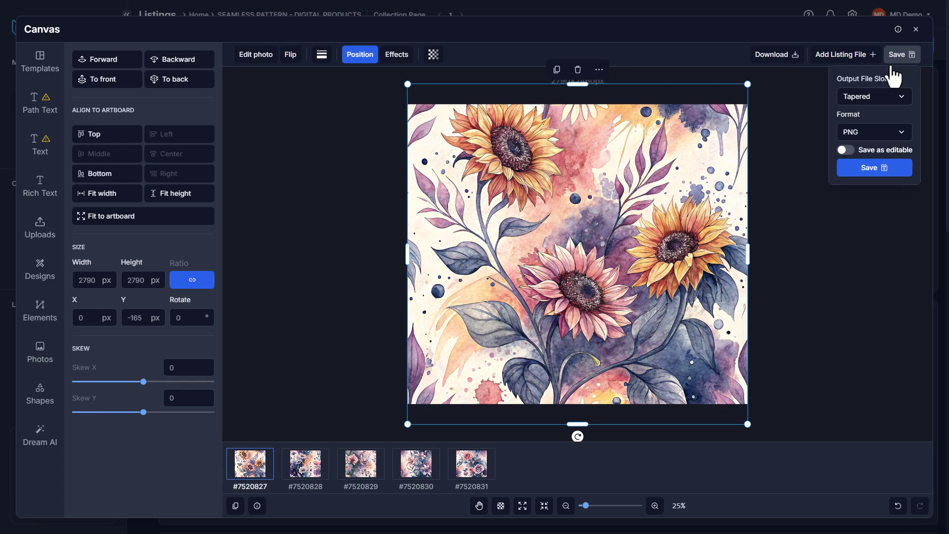
left_click(880, 99)
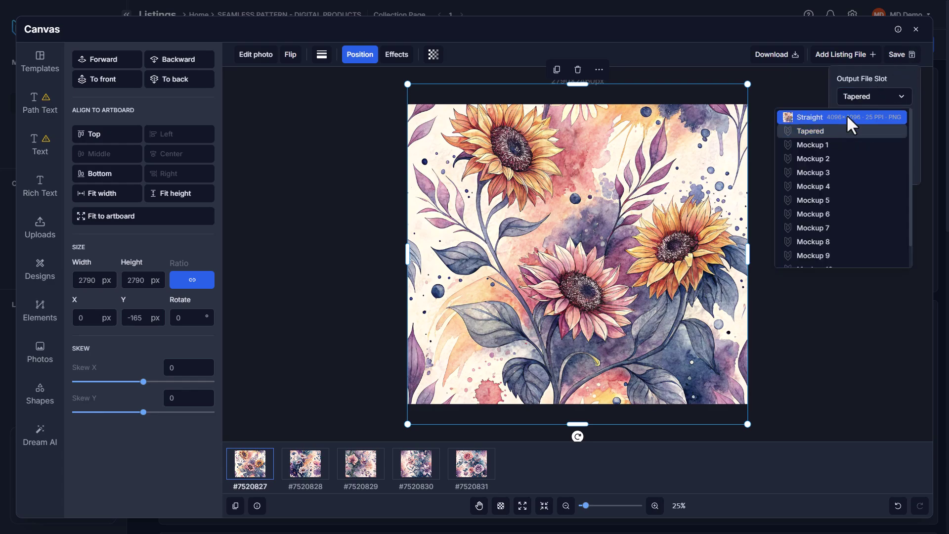
left_click(843, 119)
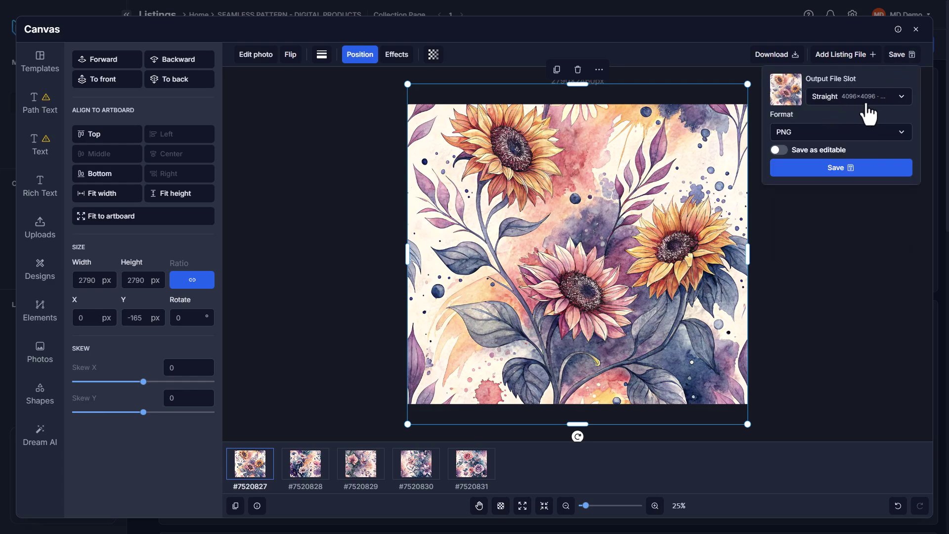
left_click(860, 99)
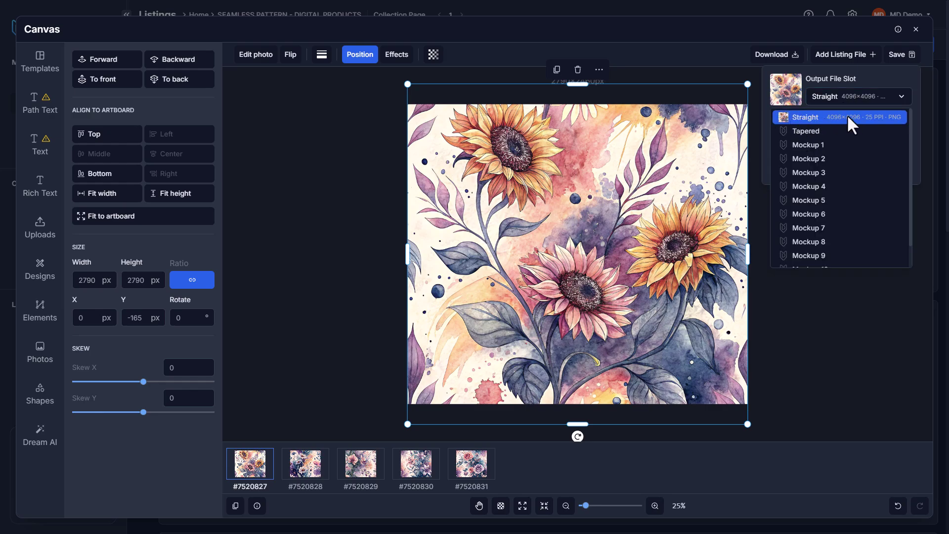
left_click(830, 119)
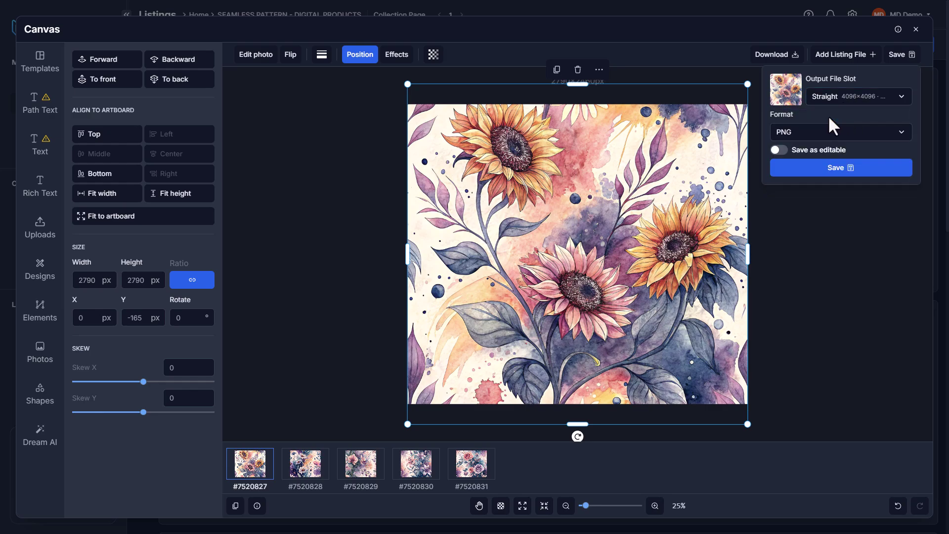
left_click(847, 172)
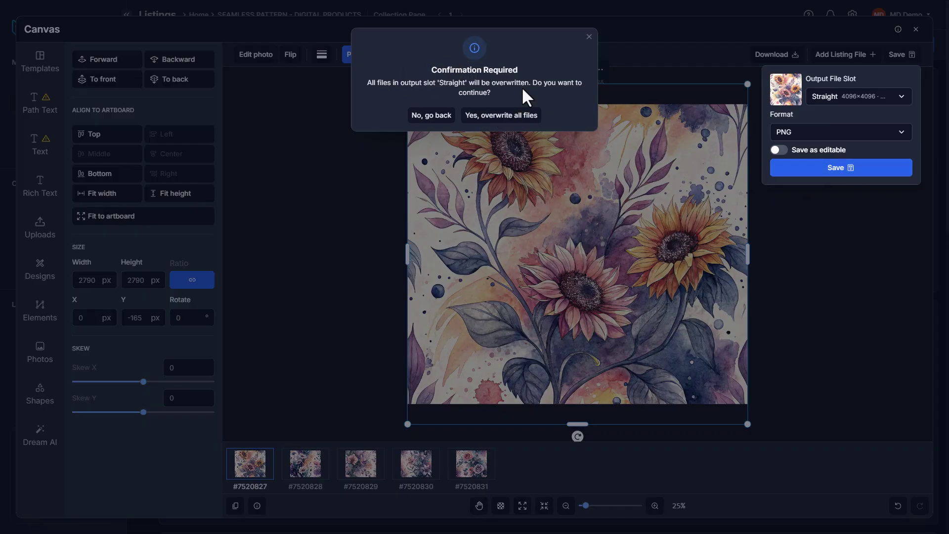
left_click(505, 116)
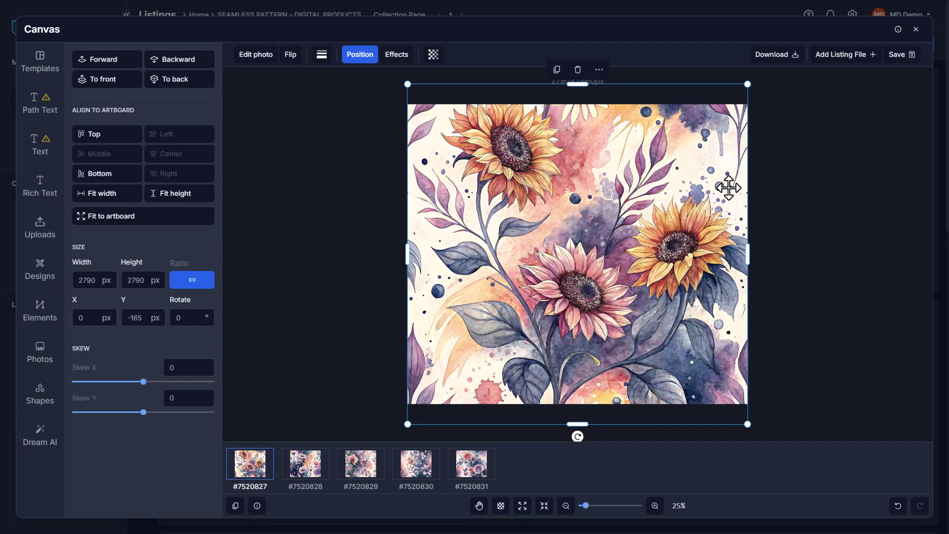
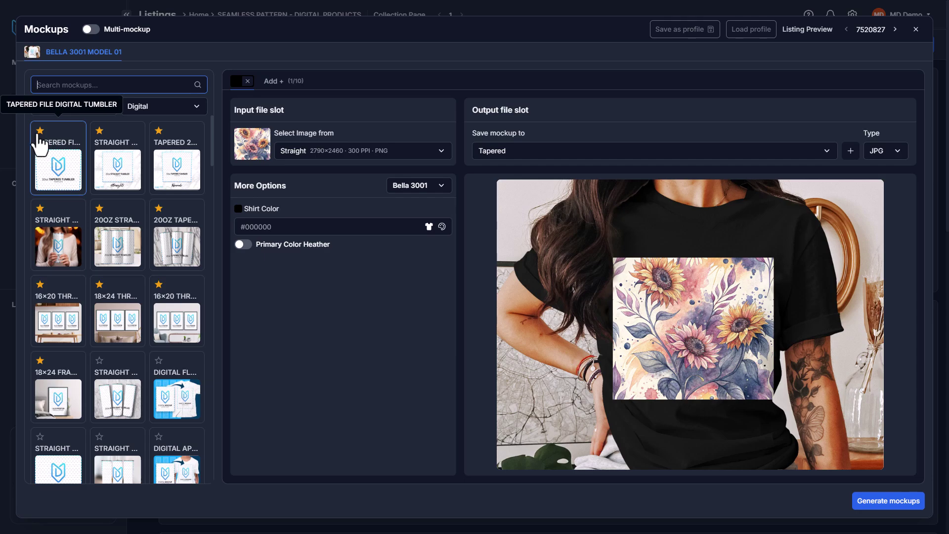
- Search the digital public mockups for "Tumbler" and choose the Tapered File Digital Tumbler template
left_click(85, 85)
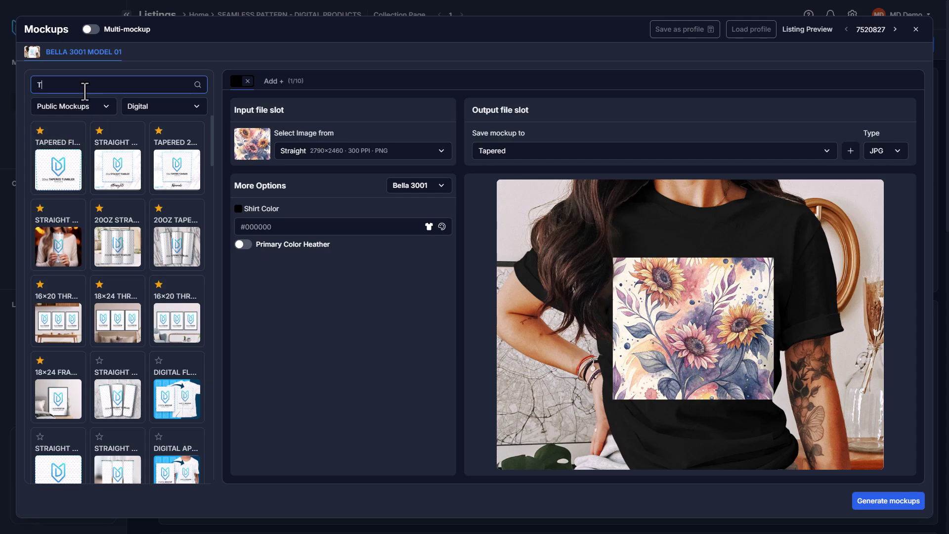
type("Tumbler")
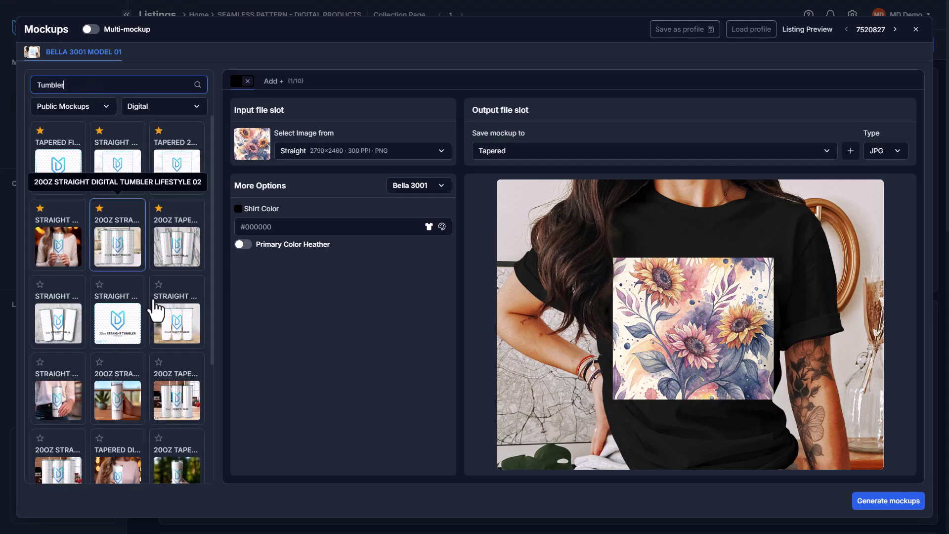
scroll(138, 346, "down", 5)
scroll(139, 356, "up", 3)
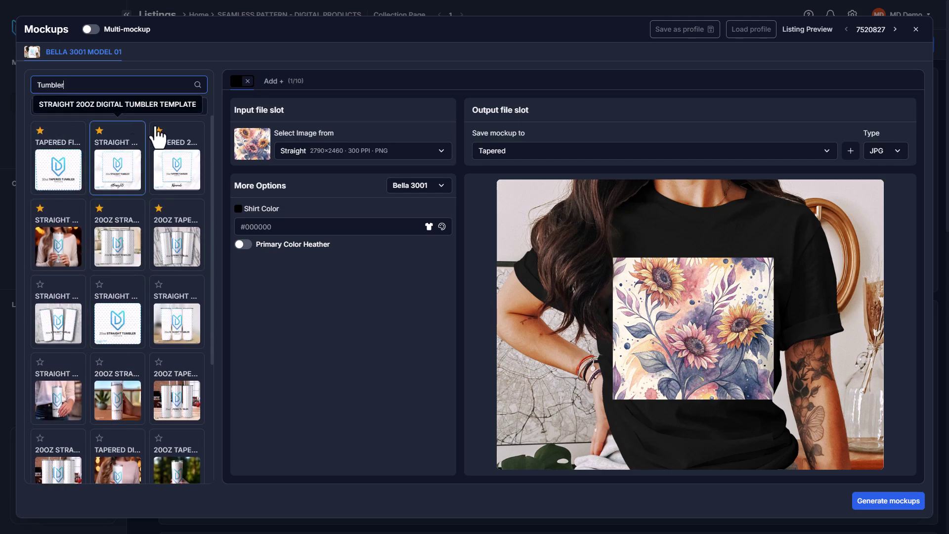
left_click(64, 171)
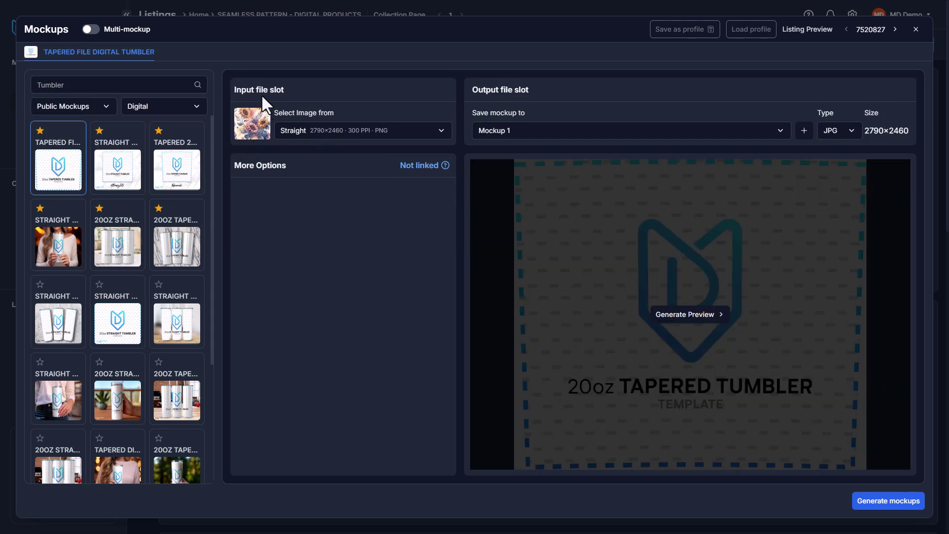
- Use the Straight 2790×2460 PNG as the tapered tumbler mockup's input file
left_click_drag(257, 92, 227, 89)
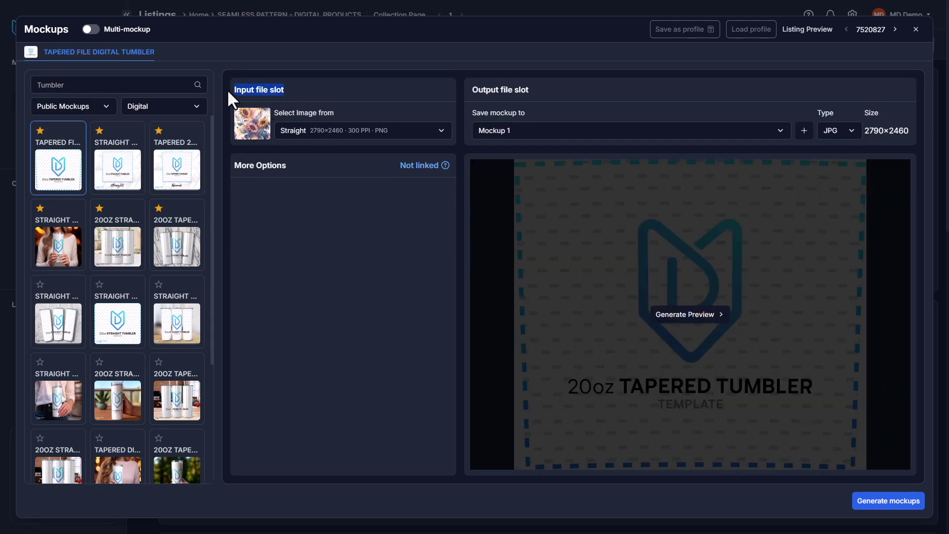
left_click(308, 134)
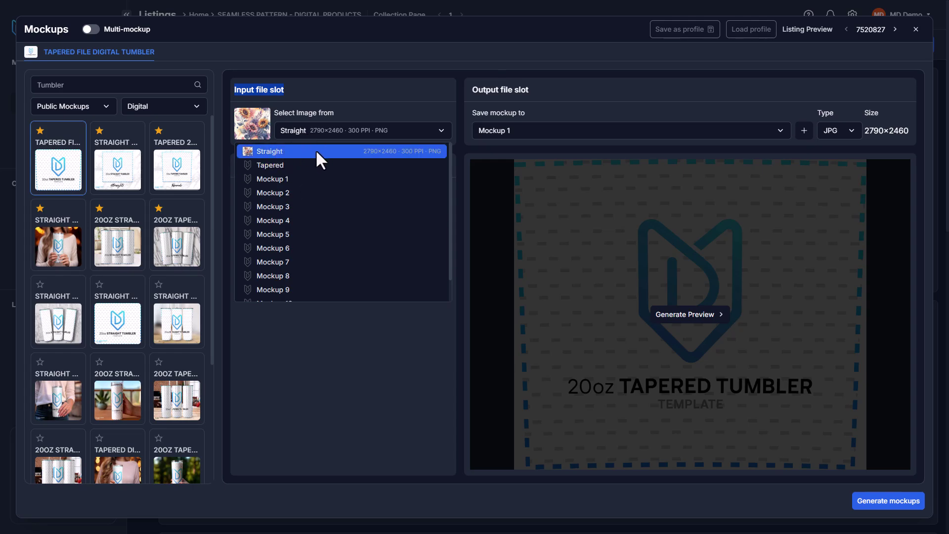
left_click(289, 152)
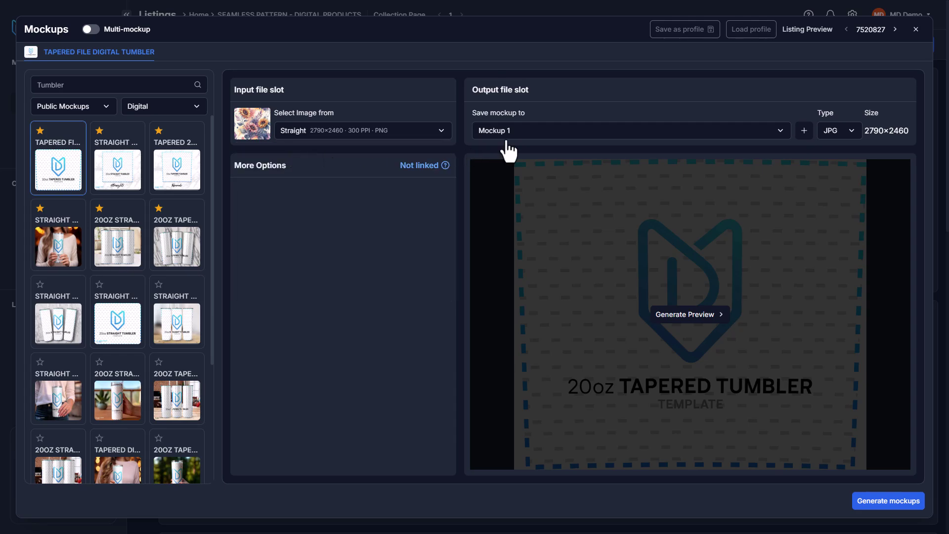
- Preview the tapered tumbler template and generate its mockups into the Tapered file slot for all selected listings
left_click(528, 141)
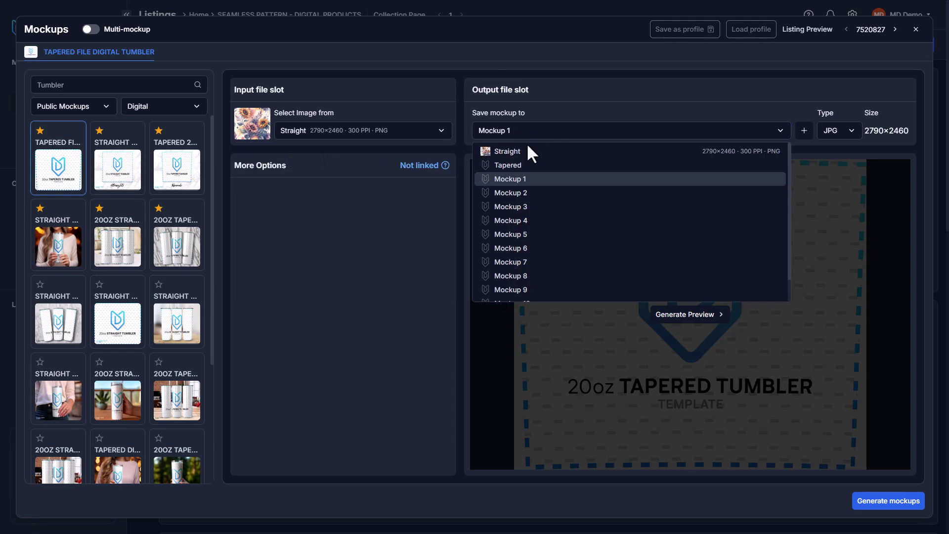
left_click(514, 167)
left_click(683, 316)
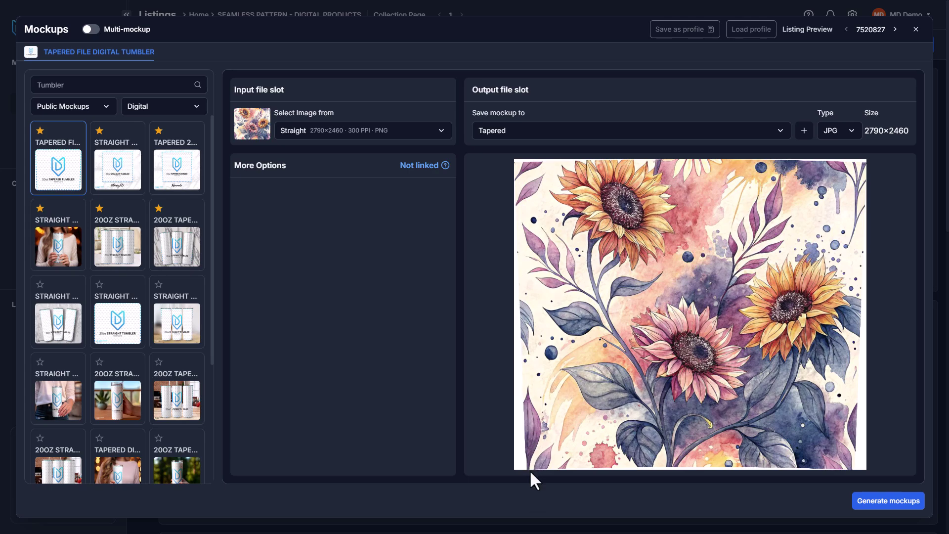
left_click(891, 511)
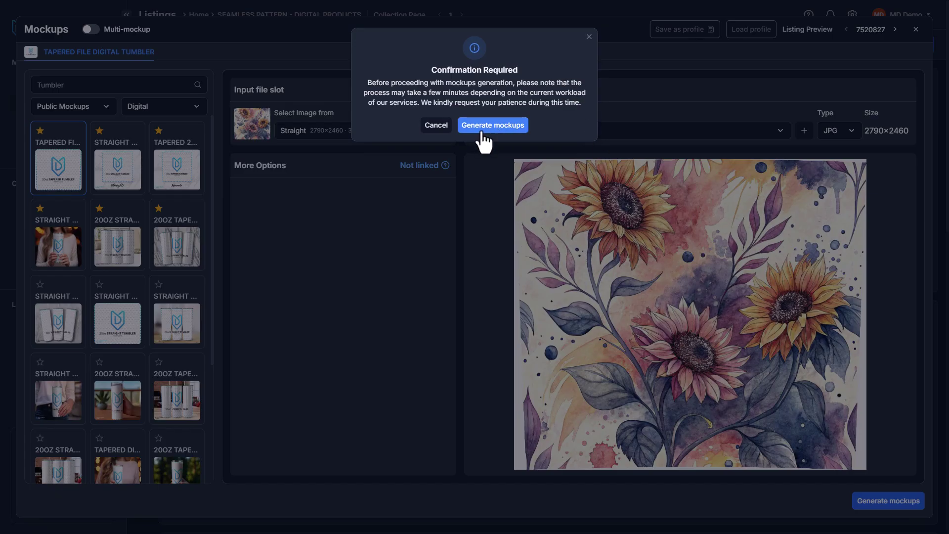
left_click(481, 186)
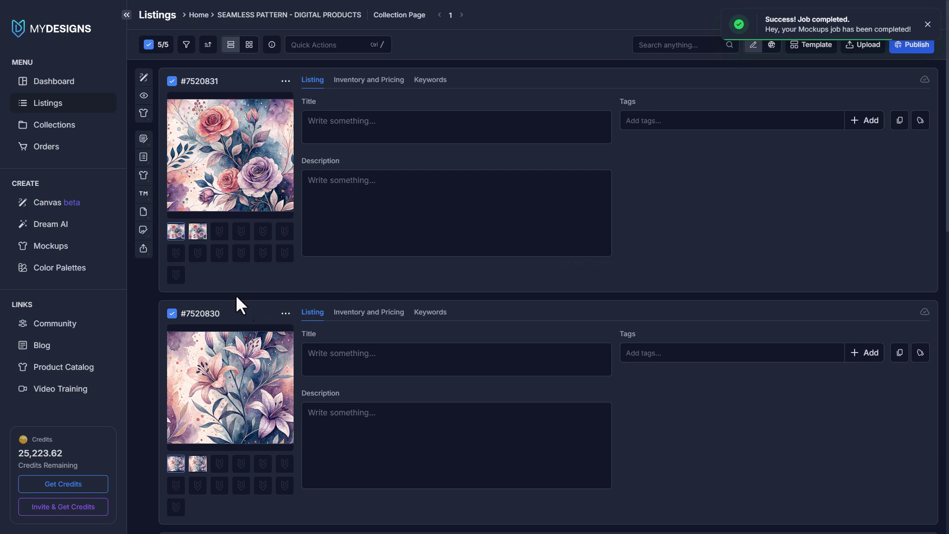
- Compare the tapered and straight files across all five listings
left_click(198, 231)
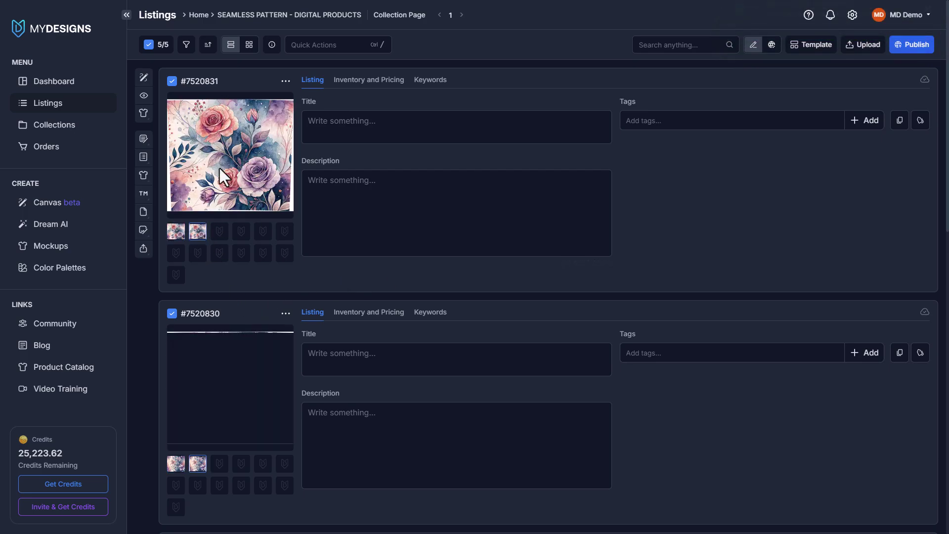
left_click(249, 47)
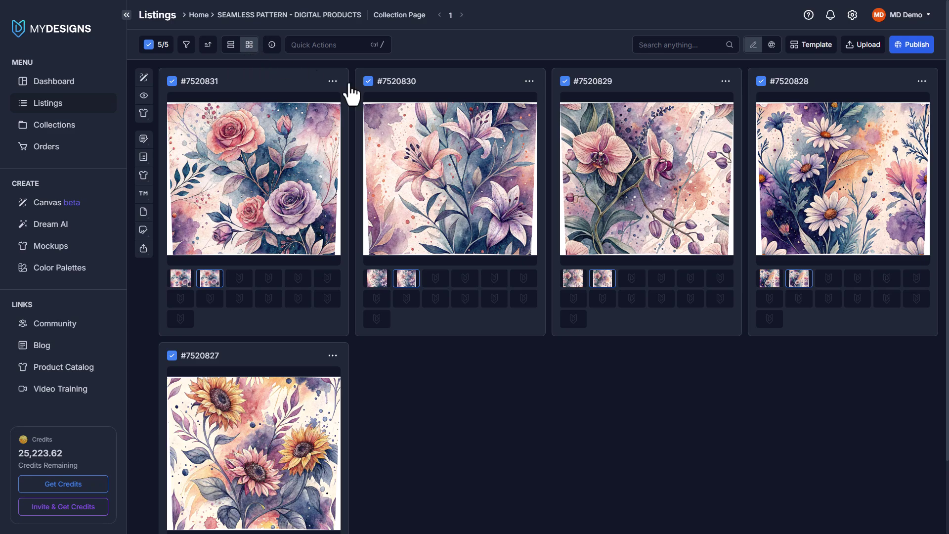
scroll(698, 224, "down", 1)
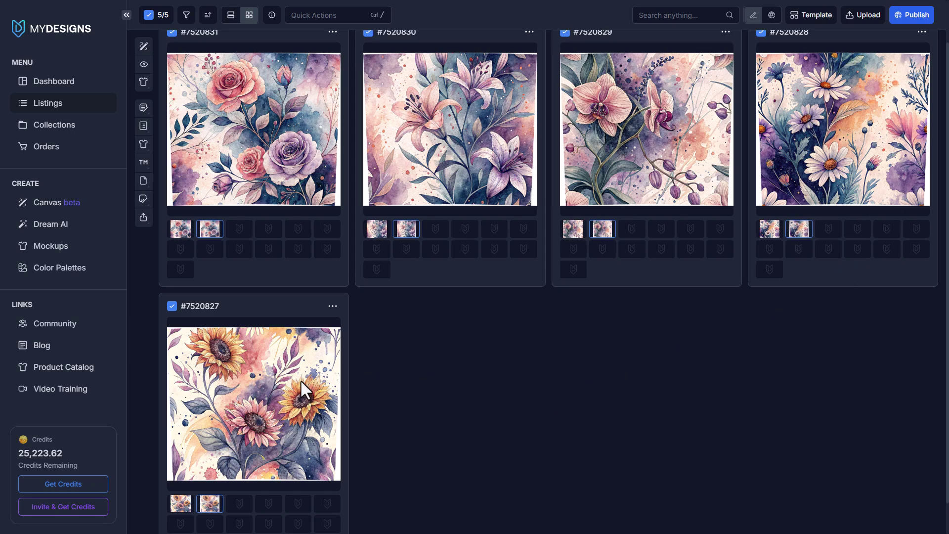
double_click(378, 237)
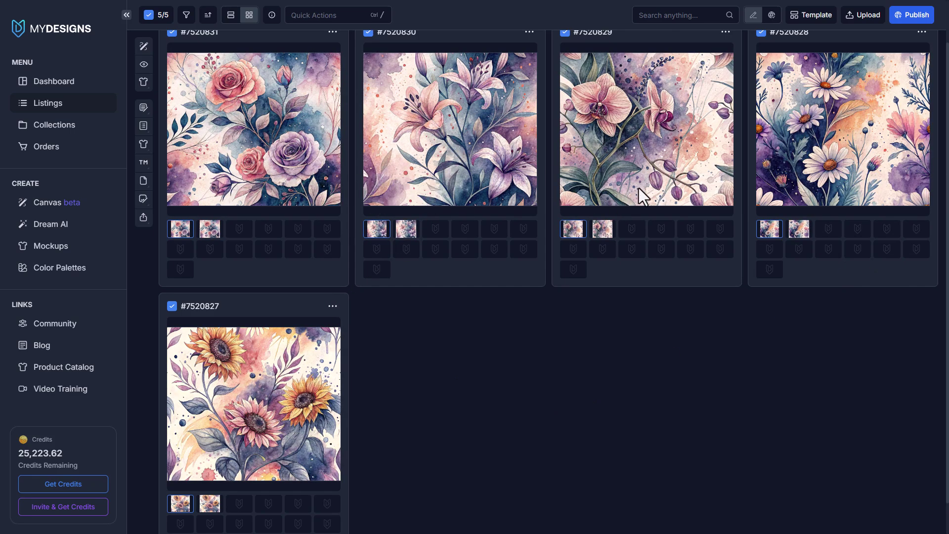
scroll(262, 206, "up", 1)
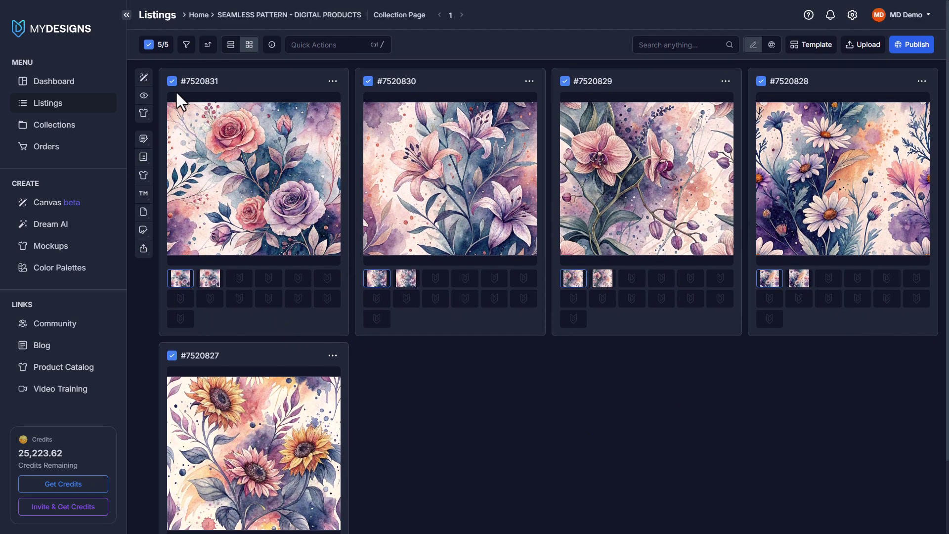
left_click(231, 45)
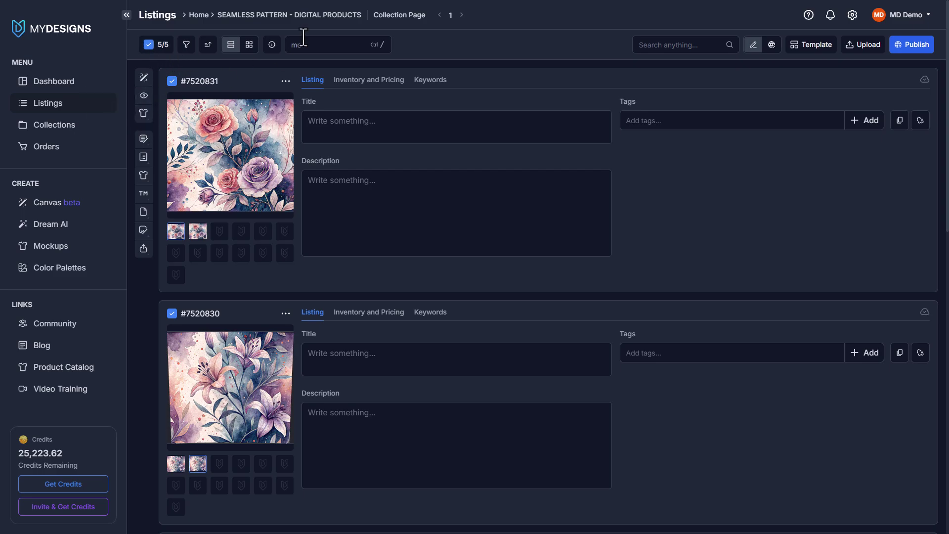
- Start image mockups for the five selected listings and load the public profile "Tumbler Wraps (Etsy Digital)"
left_click(318, 44)
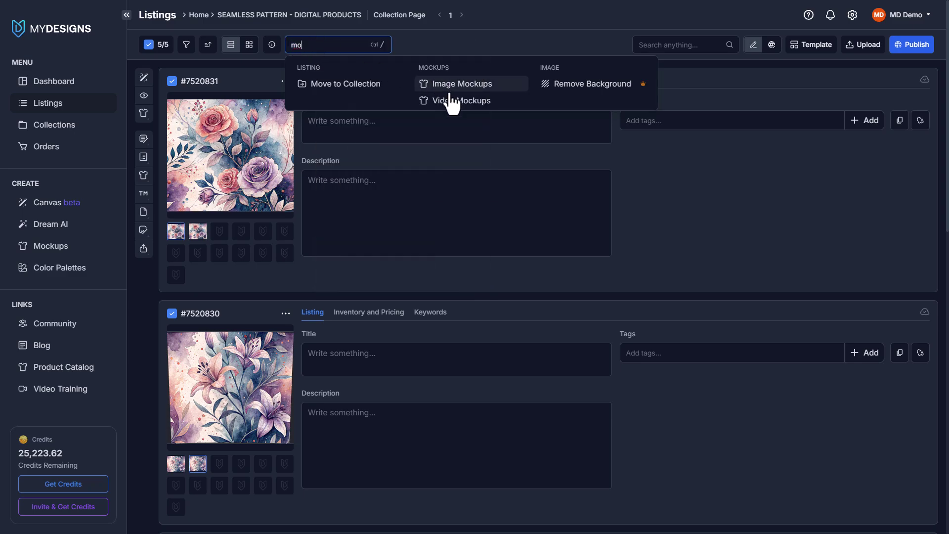
left_click(150, 117)
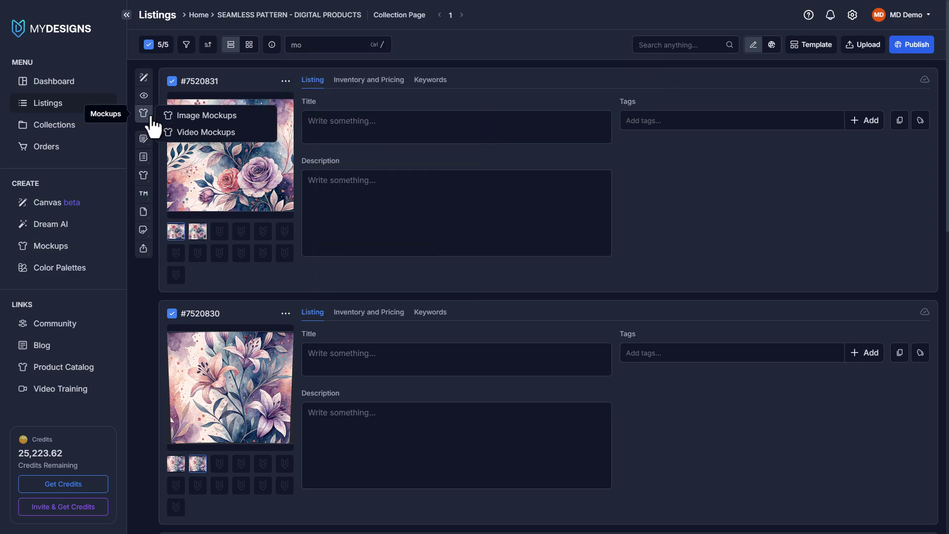
left_click(220, 118)
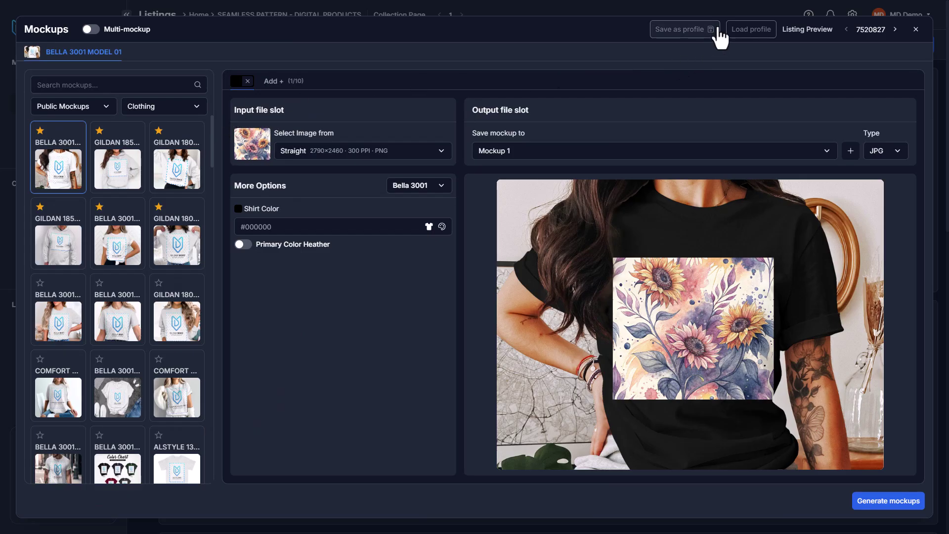
left_click(753, 30)
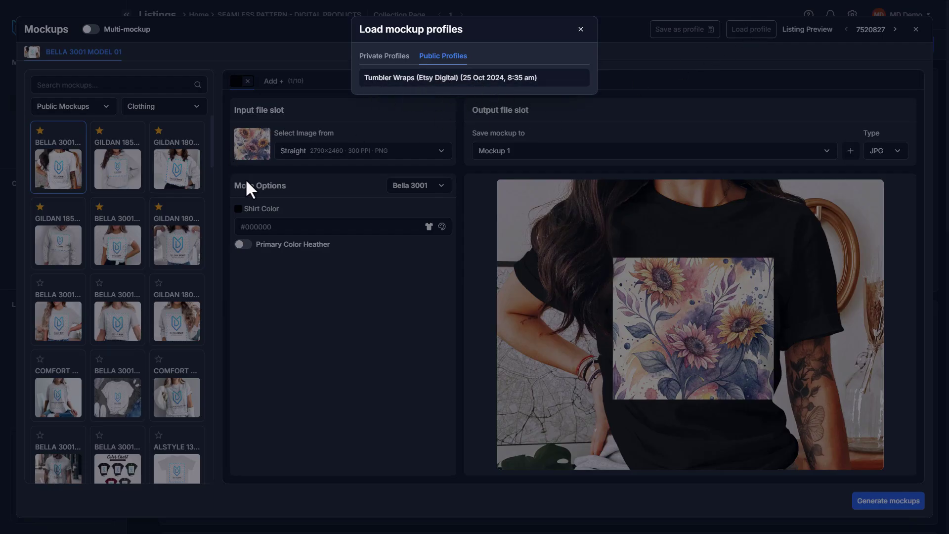
left_click(429, 81)
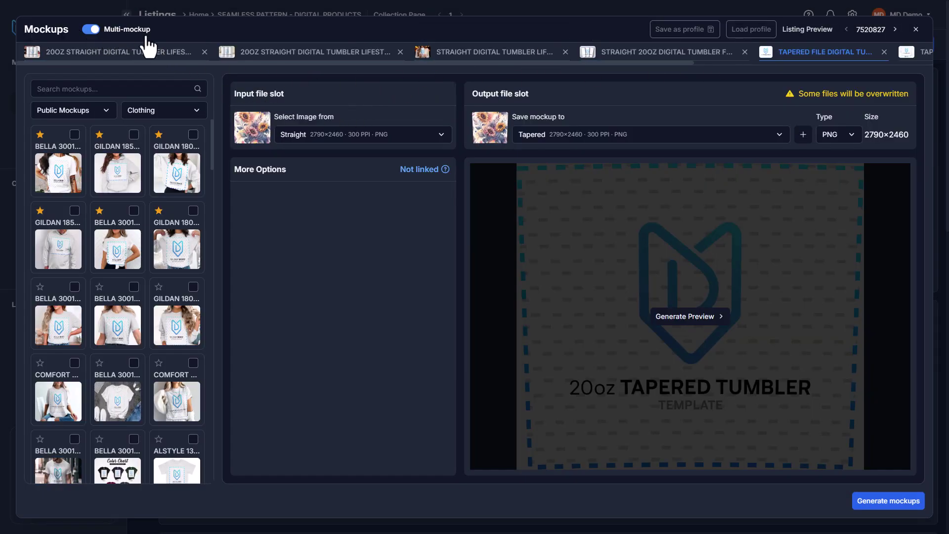
- Review the tumbler mockup templates in the loaded profile, including the tapered file's output slot and overwrite setting
left_click(85, 53)
left_click(246, 53)
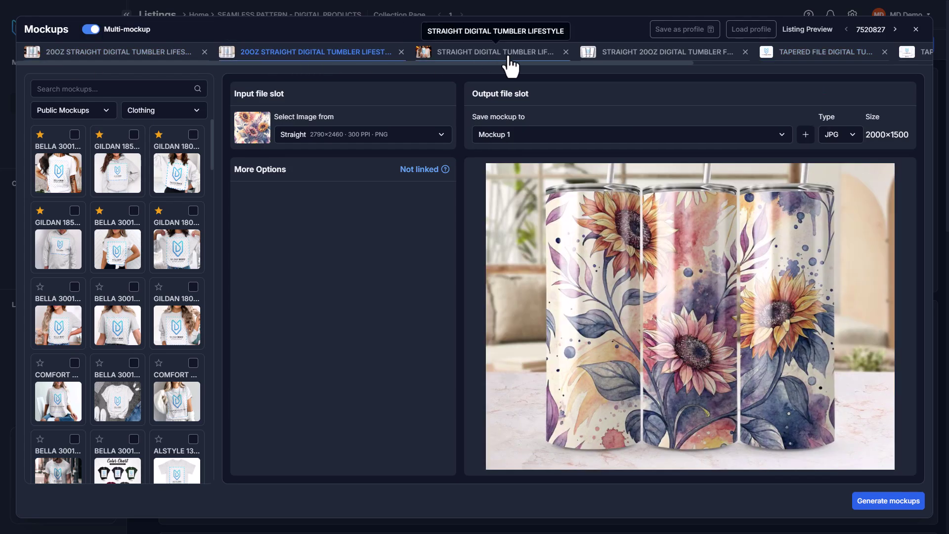
left_click(509, 58)
left_click(643, 57)
left_click(811, 56)
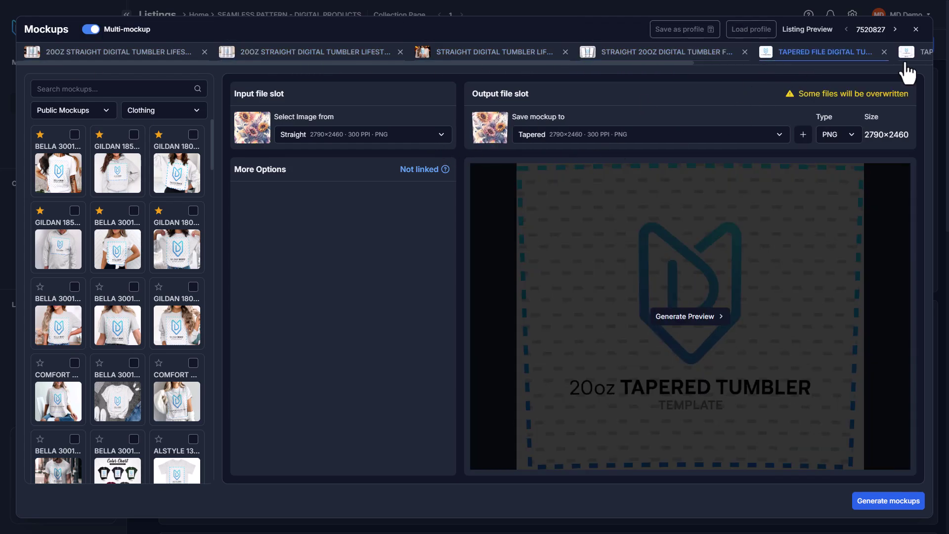
left_click(911, 53)
left_click(796, 56)
left_click_drag(806, 93, 915, 92)
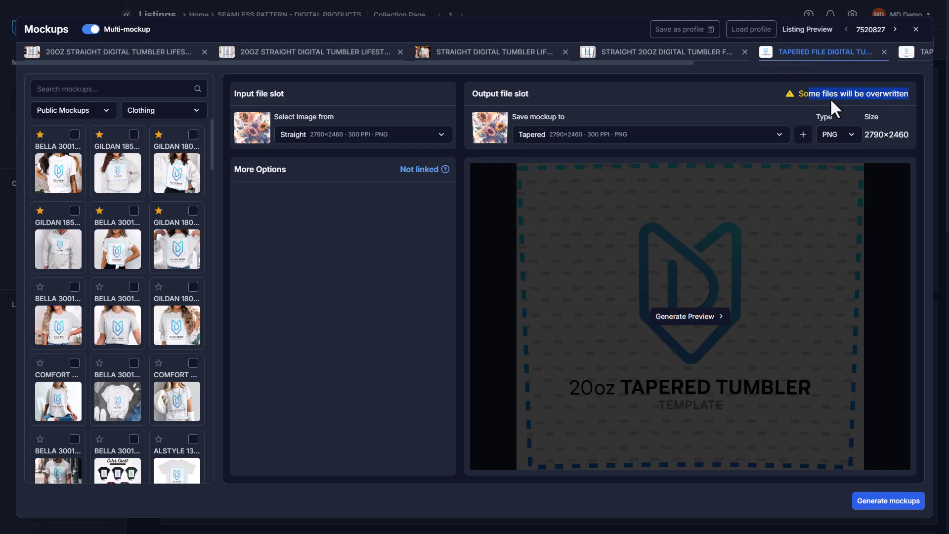
left_click(812, 103)
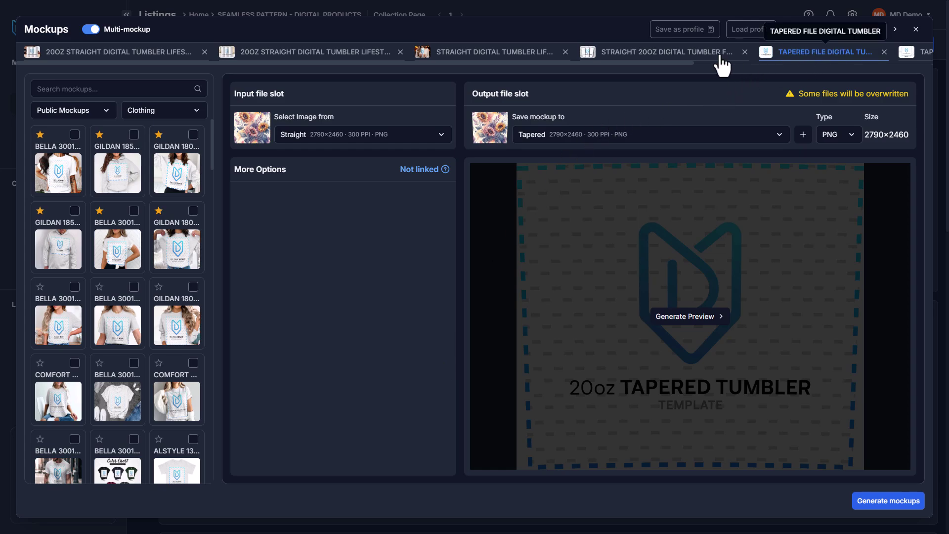
- Generate all mockups of the loaded tumbler profile for the selected listings
left_click_drag(674, 63, 304, 67)
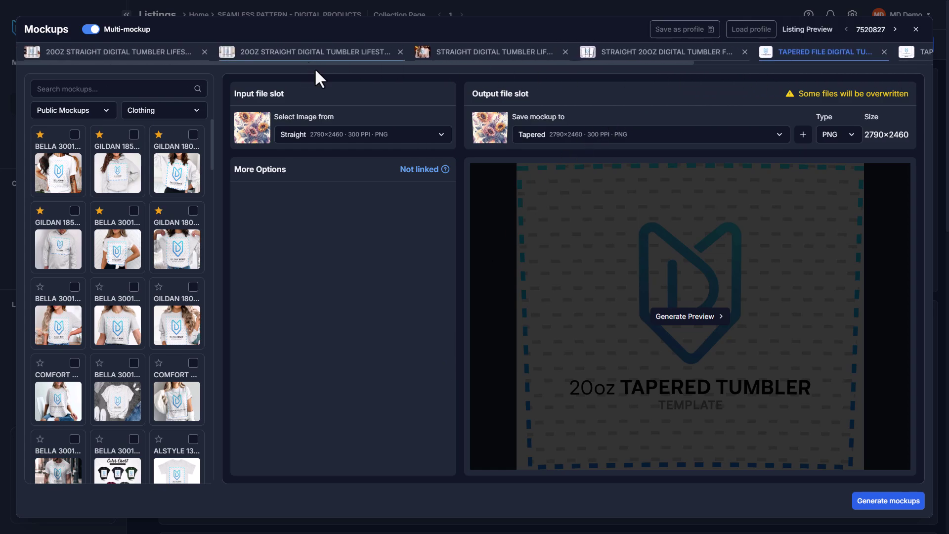
left_click(894, 505)
left_click(490, 128)
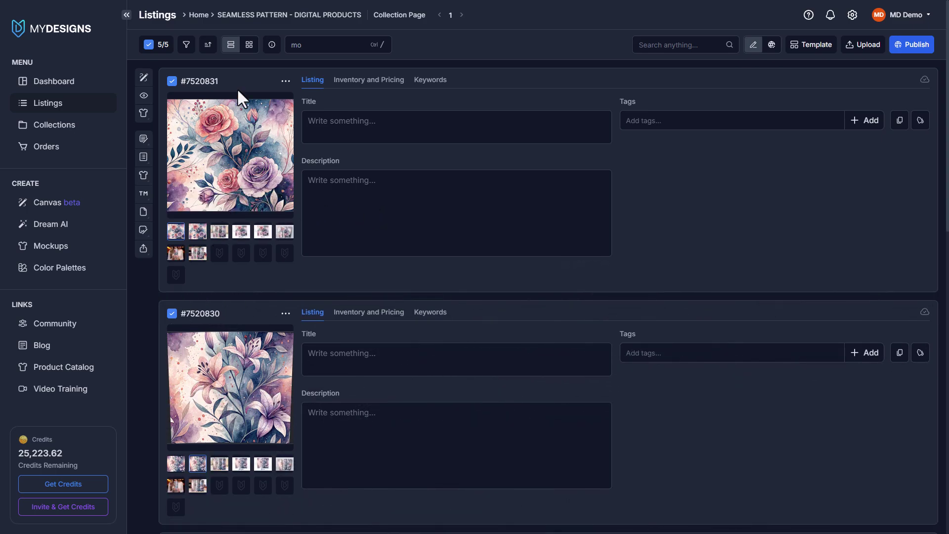
- Examine each generated straight, tapered and lifestyle tumbler mockup across all the listings
left_click(249, 45)
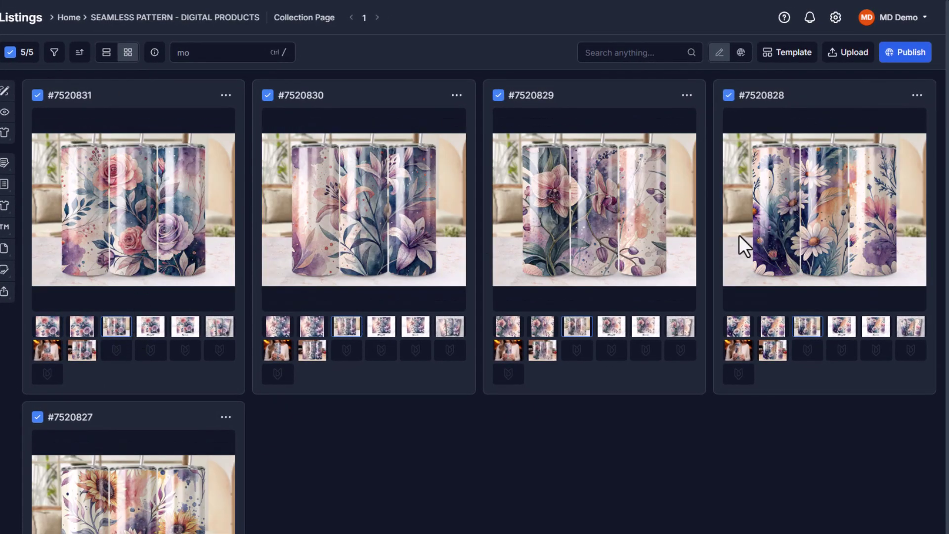
scroll(663, 269, "down", 3)
scroll(132, 268, "up", 3)
double_click(153, 328)
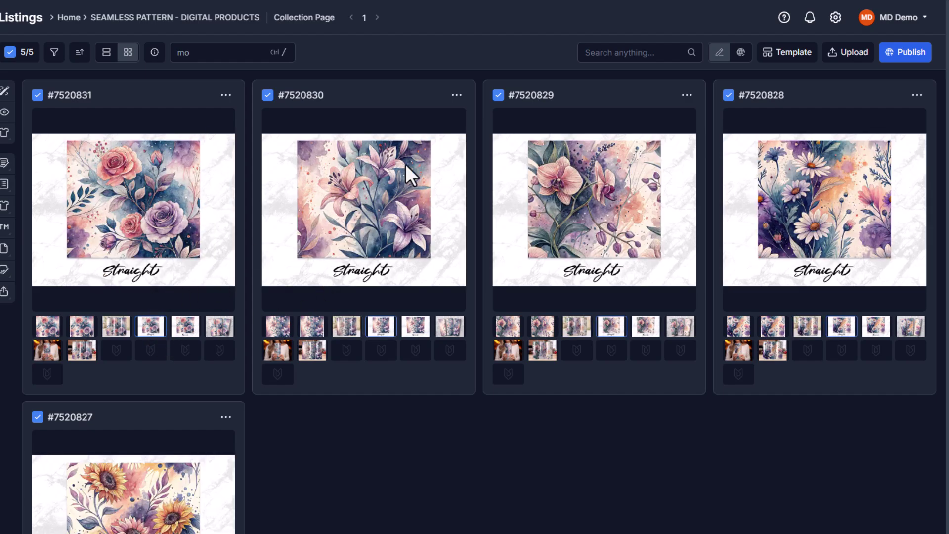
double_click(185, 327)
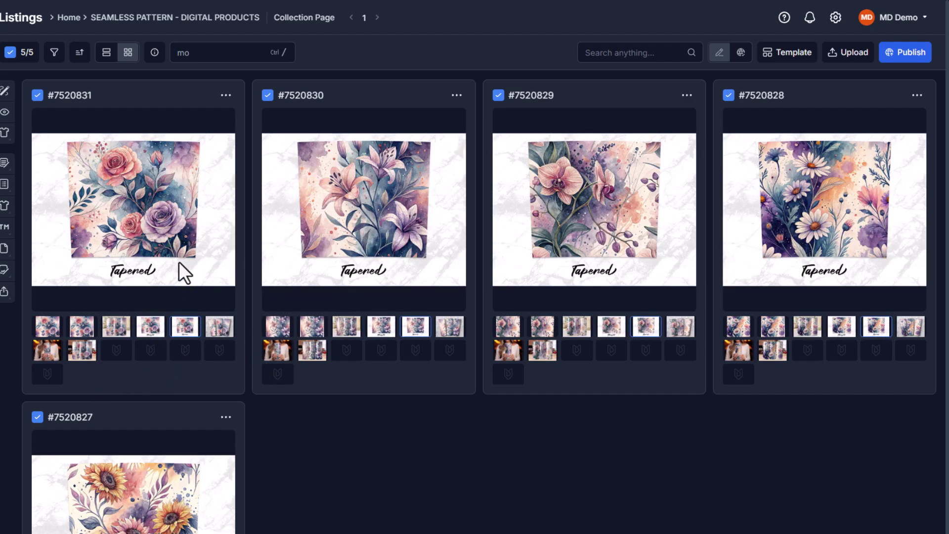
double_click(219, 326)
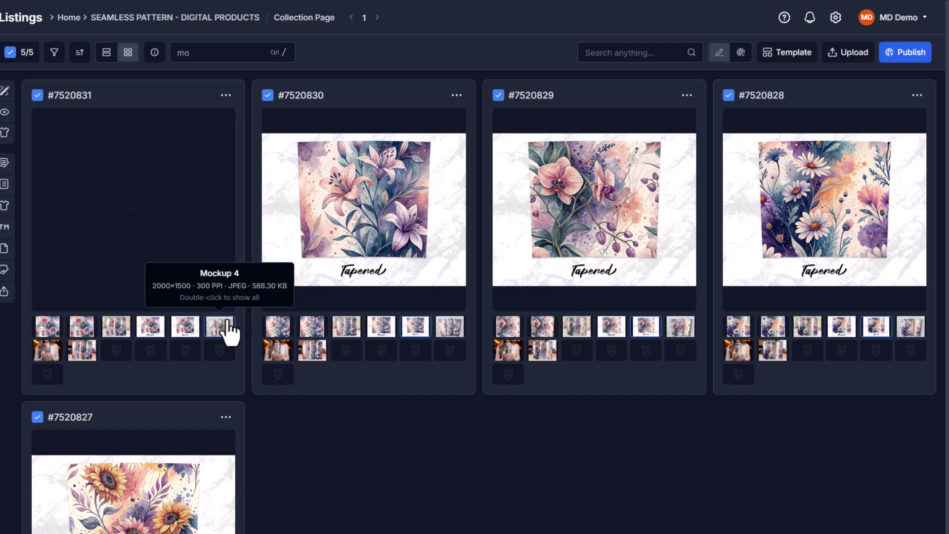
double_click(43, 352)
double_click(83, 351)
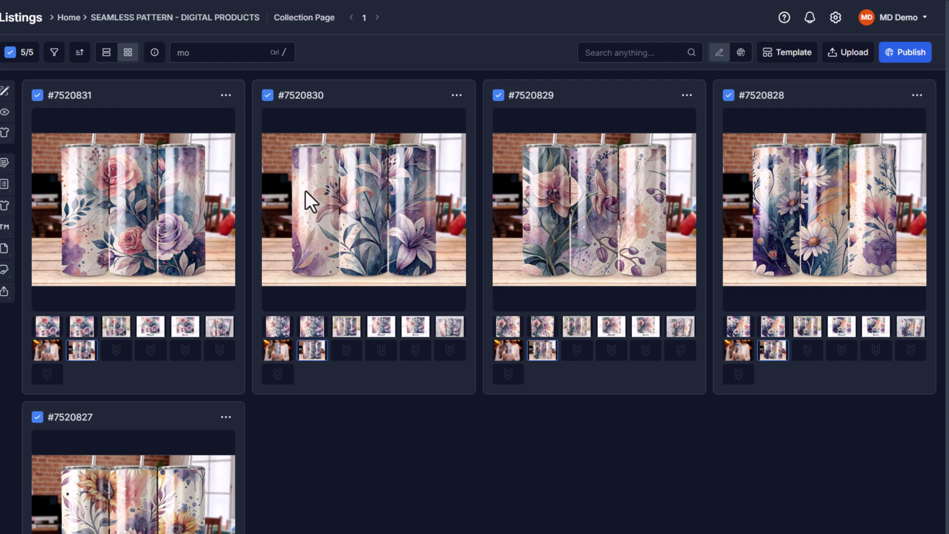
left_click(108, 53)
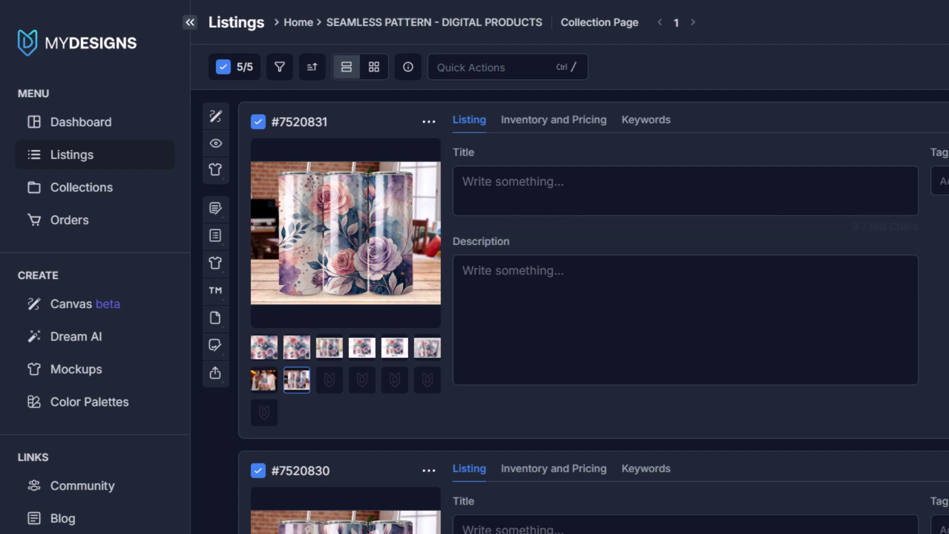
- Open Vision AI for the selected listings and set the product type to Digital
left_click(216, 145)
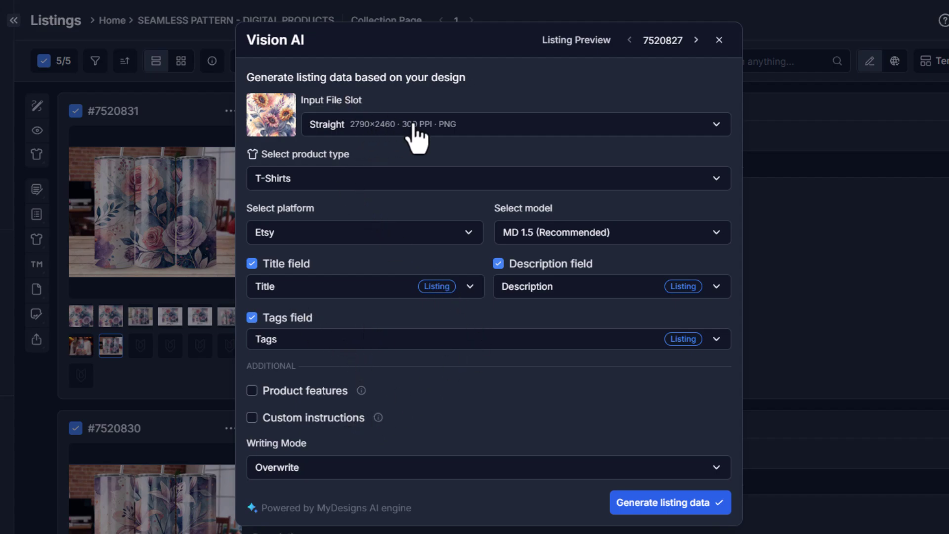
left_click(347, 184)
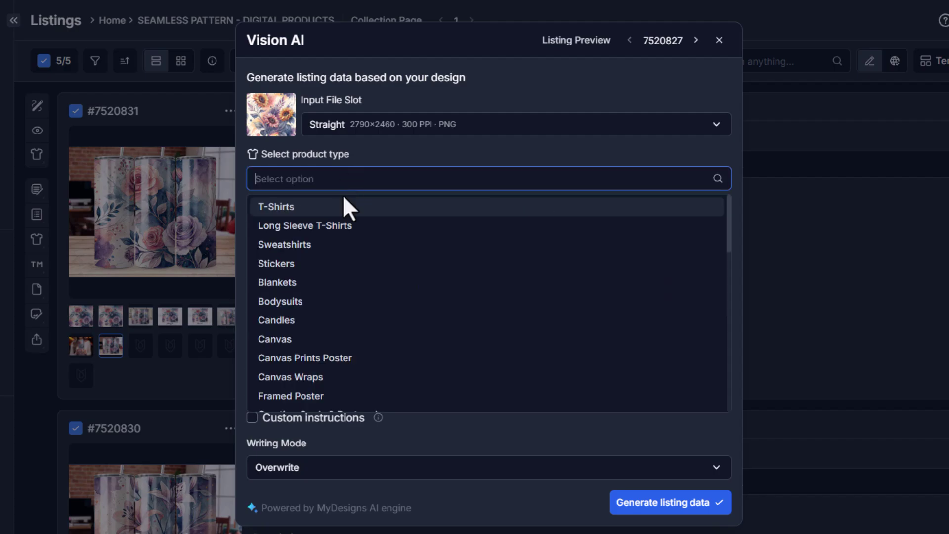
scroll(312, 299, "down", 5)
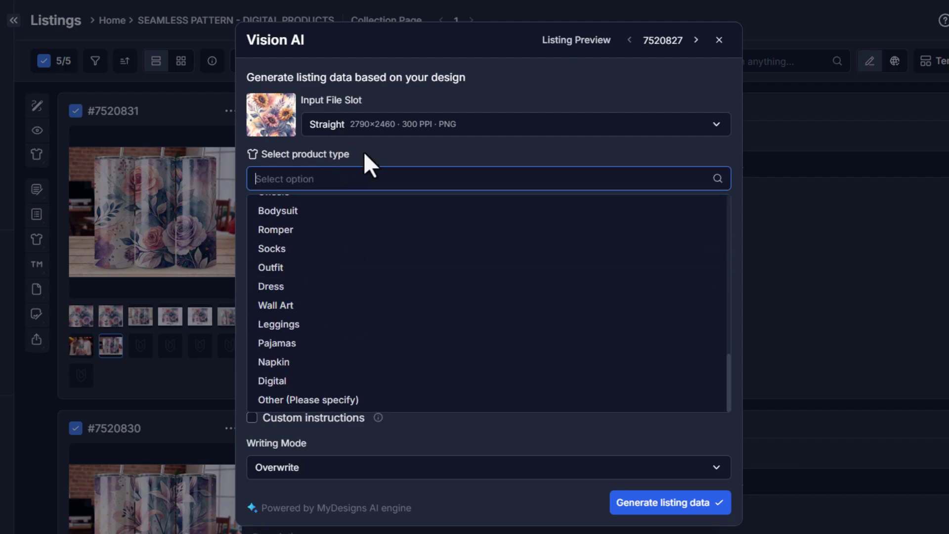
left_click(302, 387)
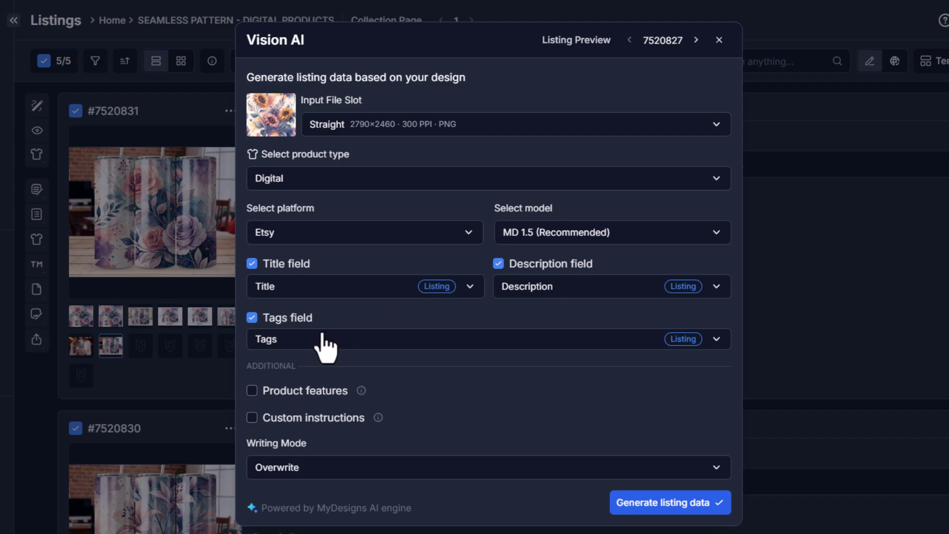
- Enable custom instructions reading "This is a digital tumbler wrap being sold as a png, please include that in the data"
left_click(294, 419)
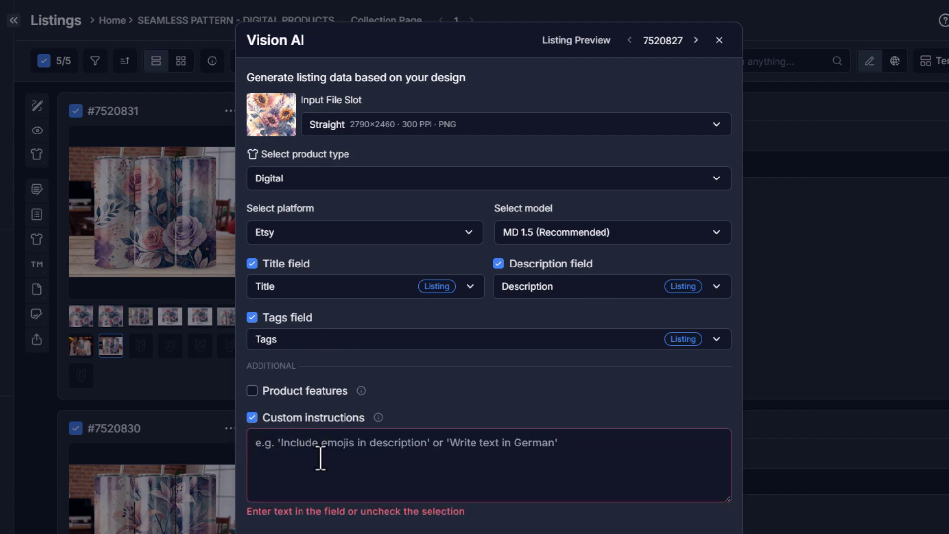
left_click(352, 452)
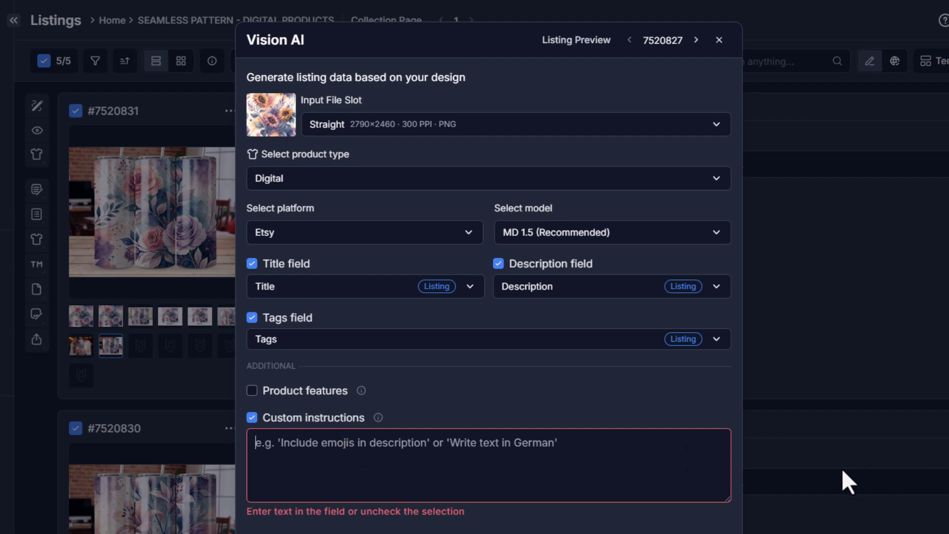
type("Th")
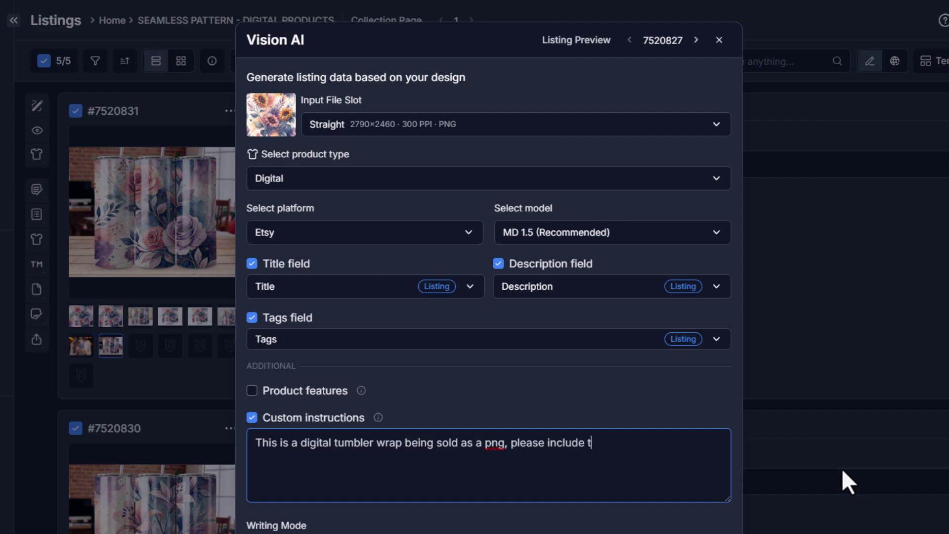
type("the data.")
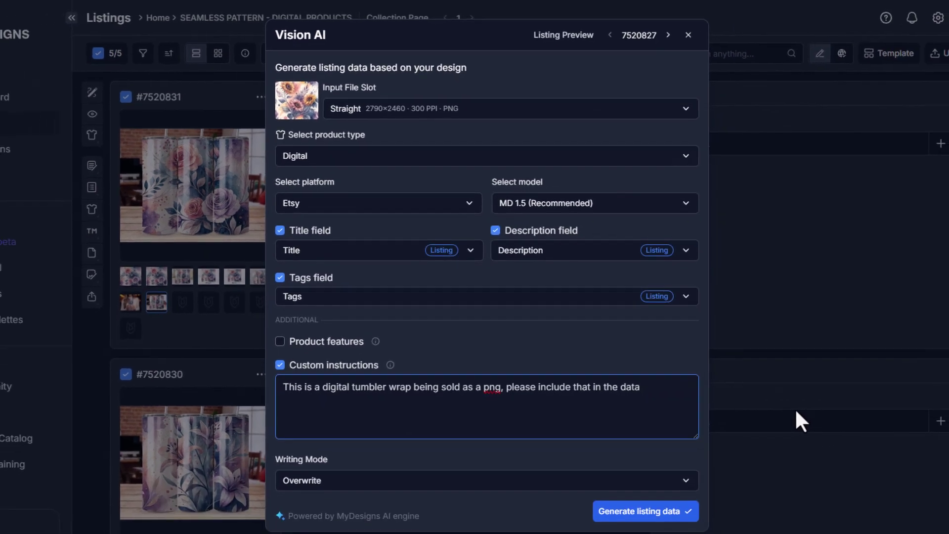
- Generate the listing data for the selected listings with Vision AI
left_click(653, 519)
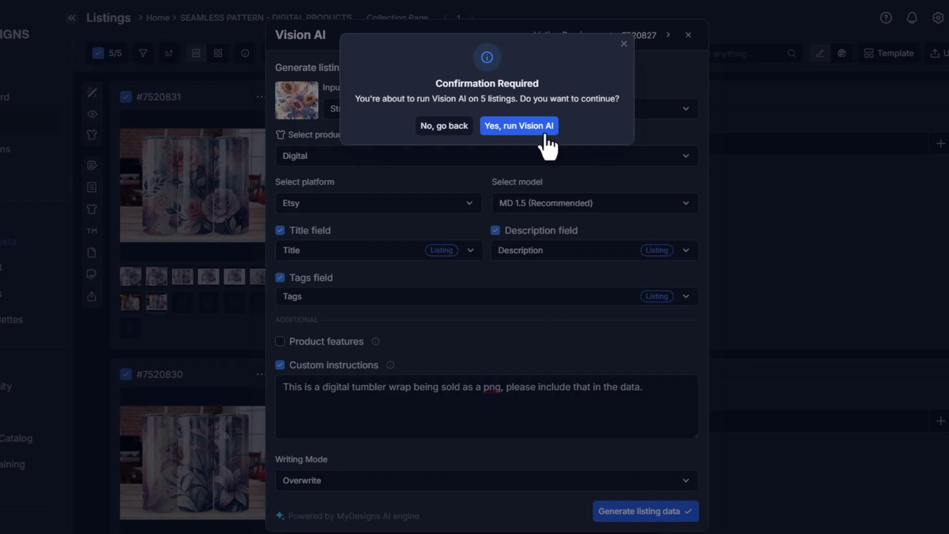
left_click(520, 130)
left_click(488, 245)
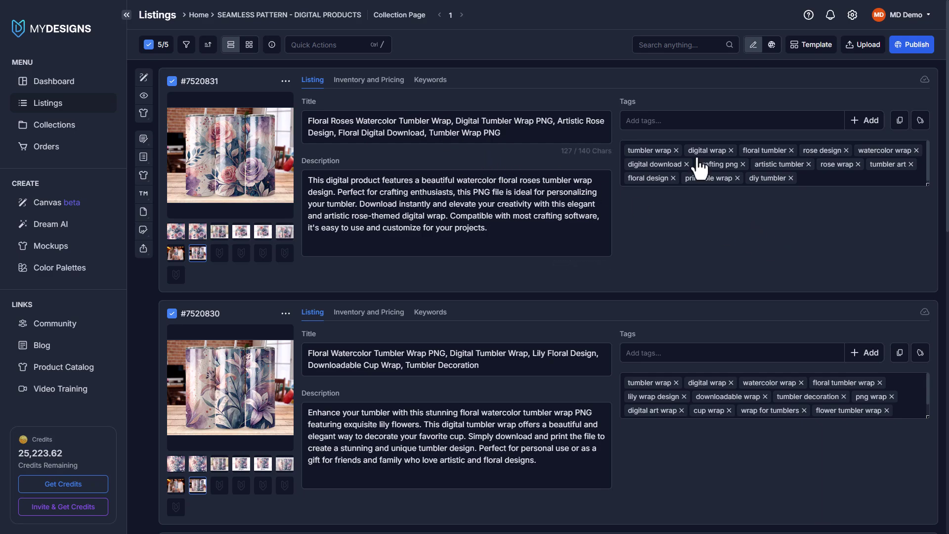
- Review the generated titles, descriptions and tags of the listings, comparing the flower names in the titles with the designs
scroll(777, 248, "down", 5)
scroll(777, 302, "down", 5)
scroll(532, 218, "up", 10)
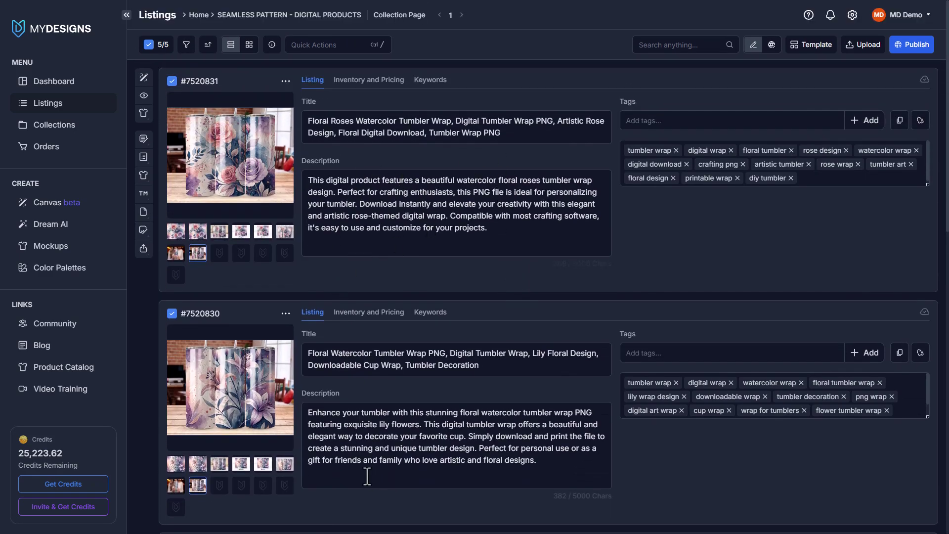
double_click(309, 121)
left_click(351, 121)
double_click(334, 120)
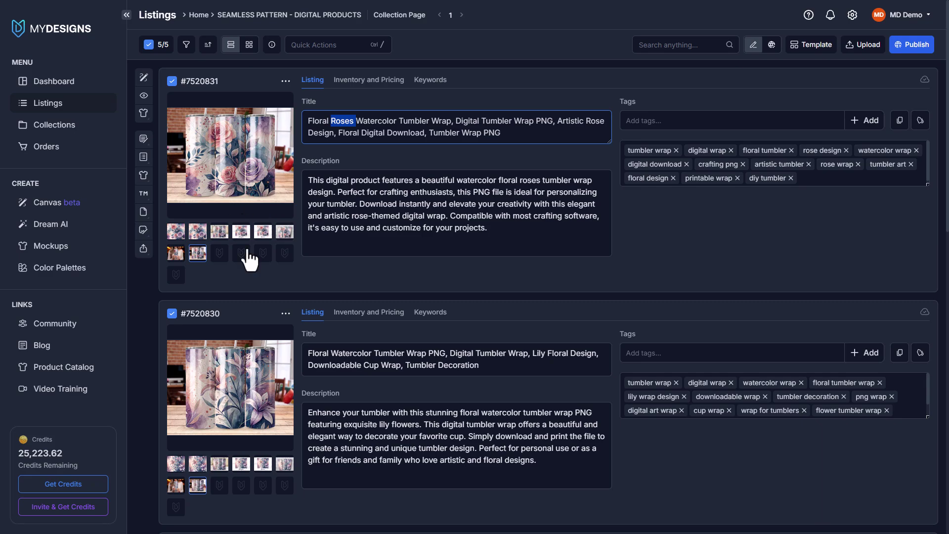
left_click(539, 354)
scroll(542, 356, "down", 5)
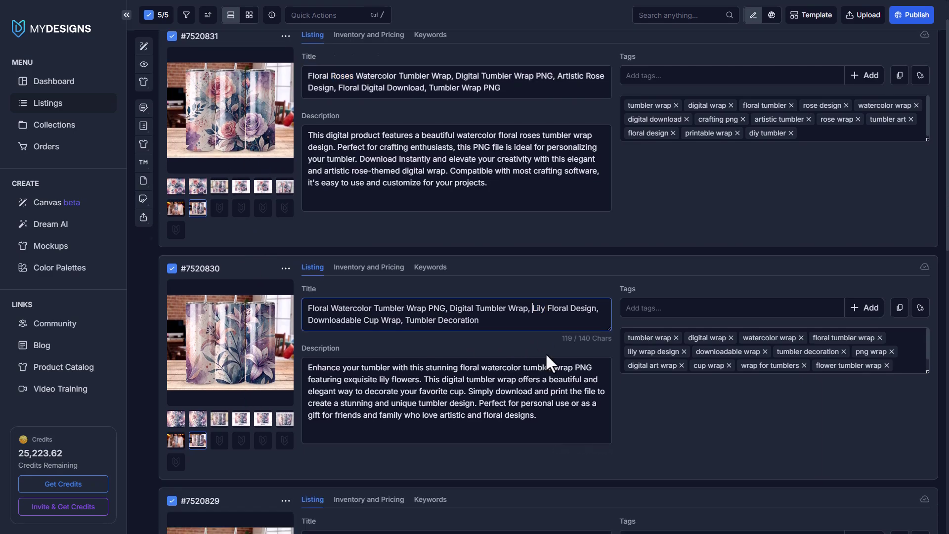
scroll(336, 297, "up", 1)
left_click_drag(334, 338, 320, 340)
left_click(445, 303)
scroll(495, 295, "up", 5)
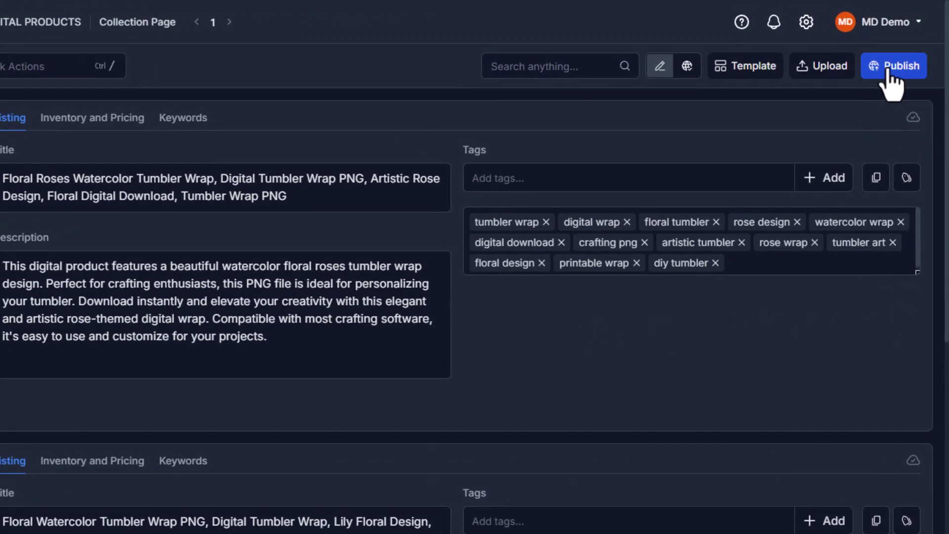
- Start a digital Etsy publication of the listings, selling the Straight and Tapered files without conversion
left_click(885, 73)
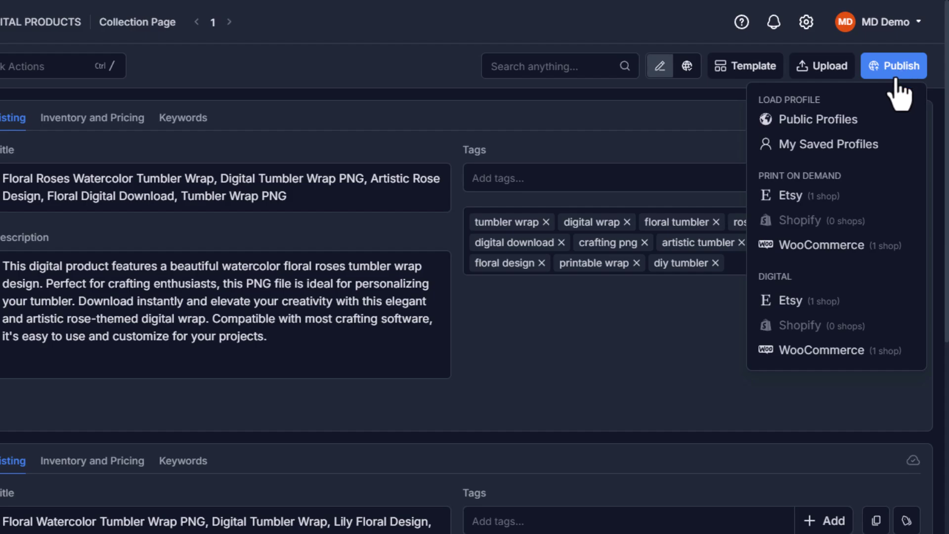
left_click(794, 301)
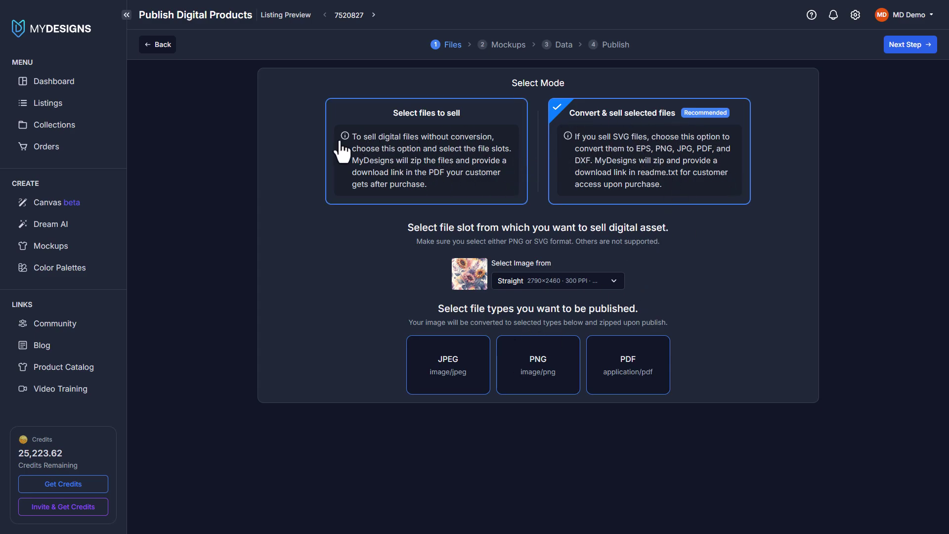
left_click(428, 150)
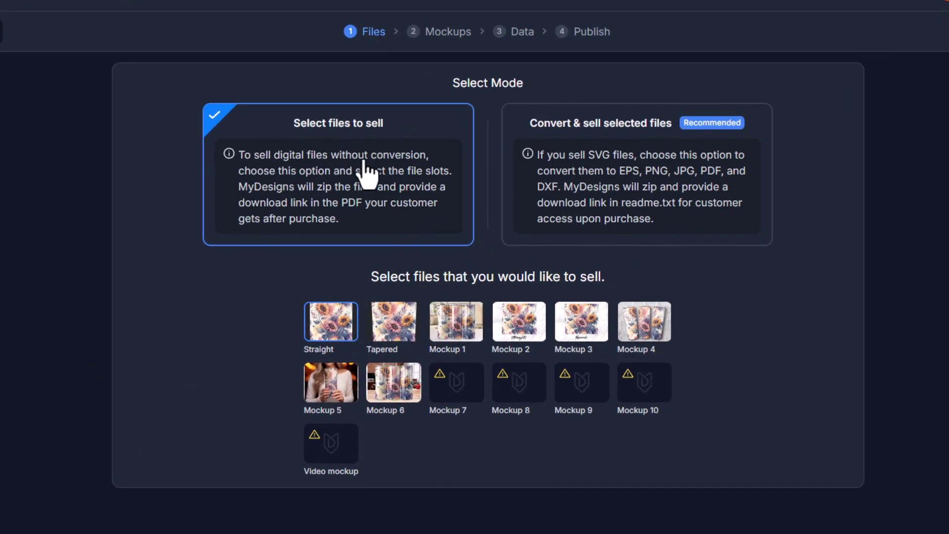
left_click(403, 324)
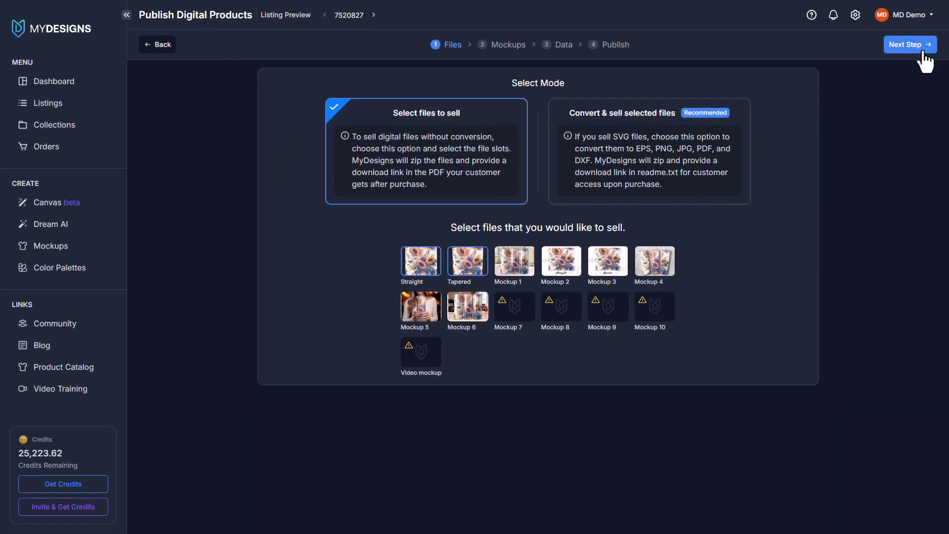
left_click(910, 47)
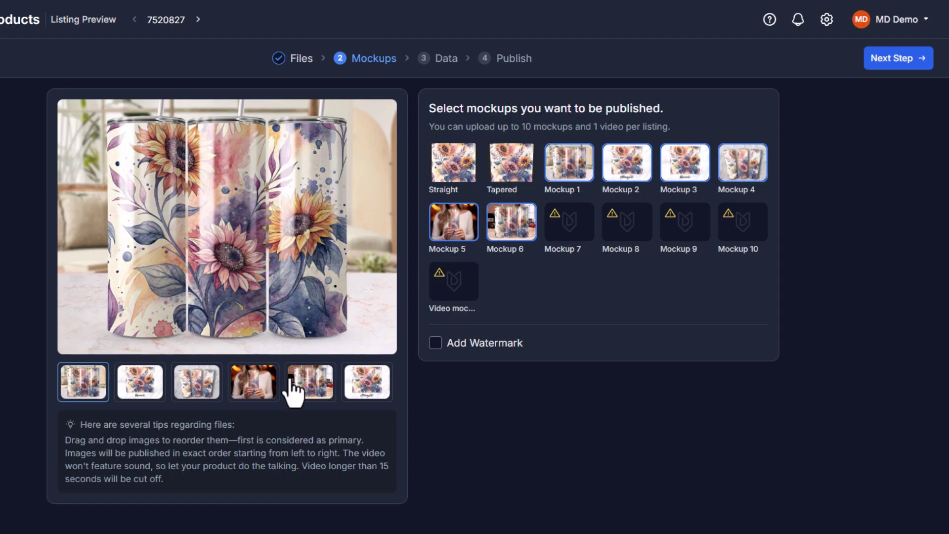
- Reorder the publication mockups so the straight and tapered flat previews come last, after the tumbler and lifestyle images
left_click(137, 384)
left_click_drag(128, 381, 85, 387)
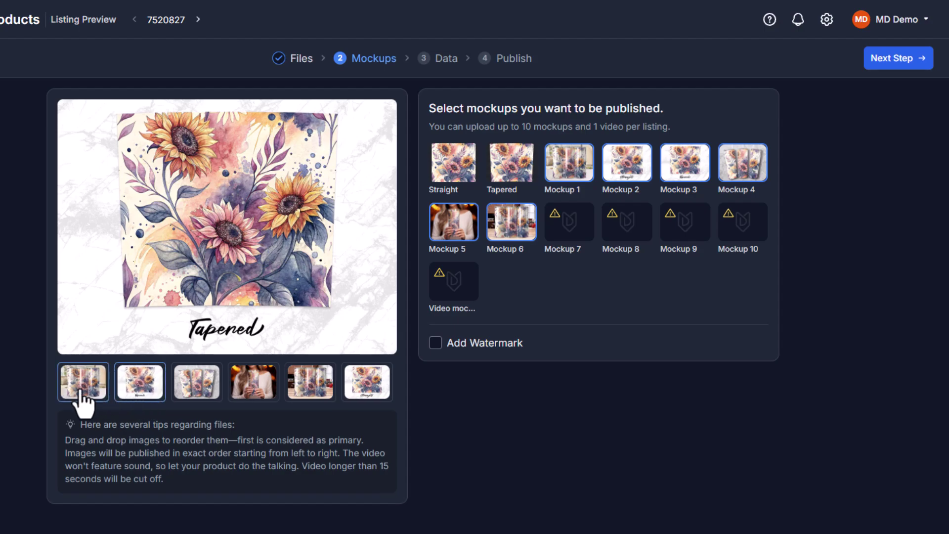
left_click_drag(144, 396, 364, 387)
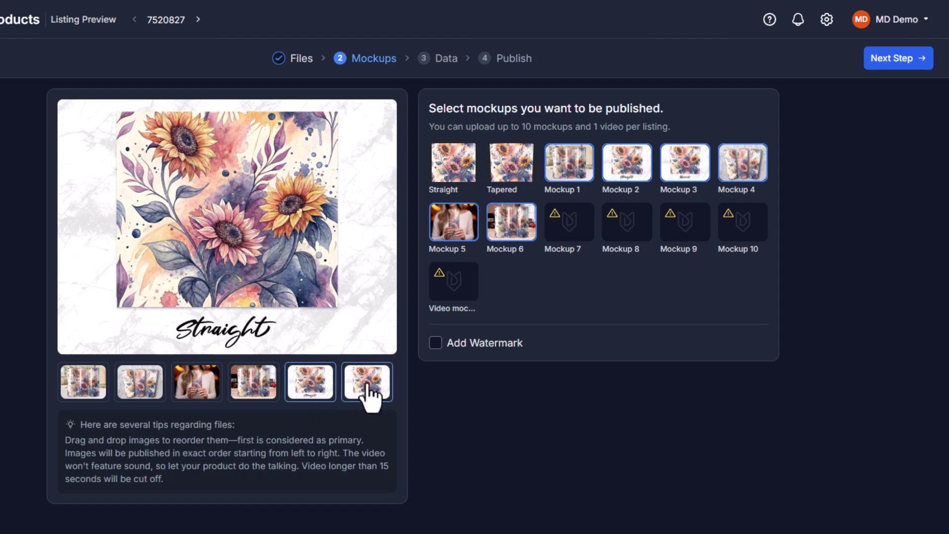
left_click(308, 386)
left_click(388, 390)
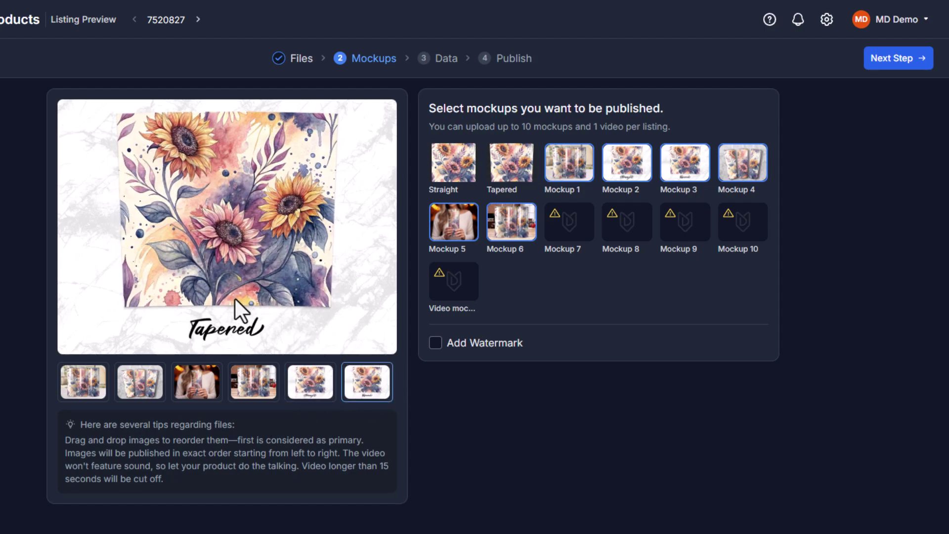
left_click(310, 392)
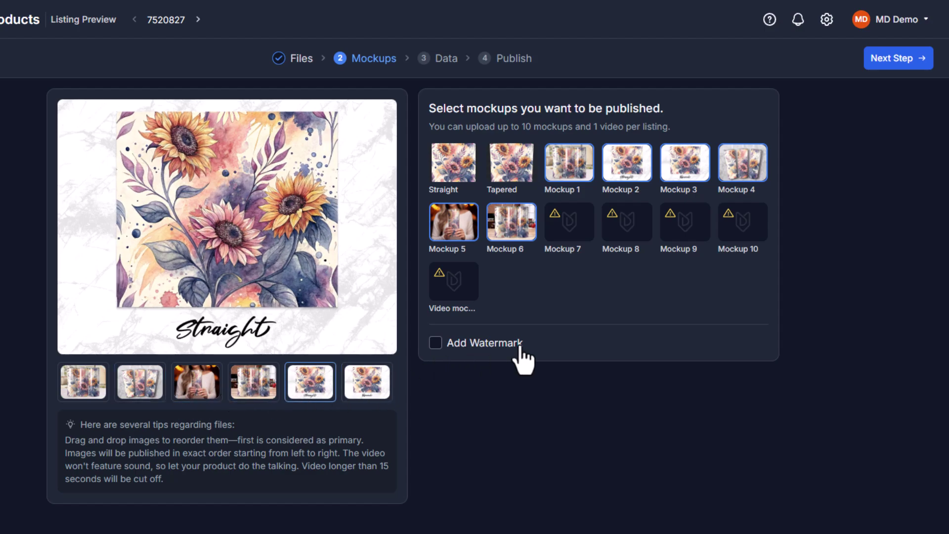
left_click(473, 347)
left_click(482, 391)
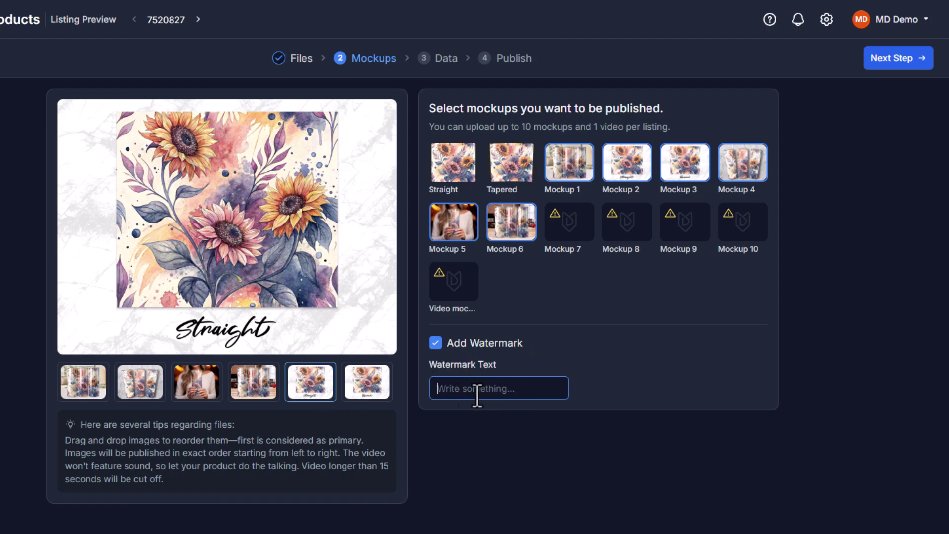
left_click(471, 346)
- Continue to the data stage of the publication and look through the title, description, tags and price of the listings
left_click(896, 58)
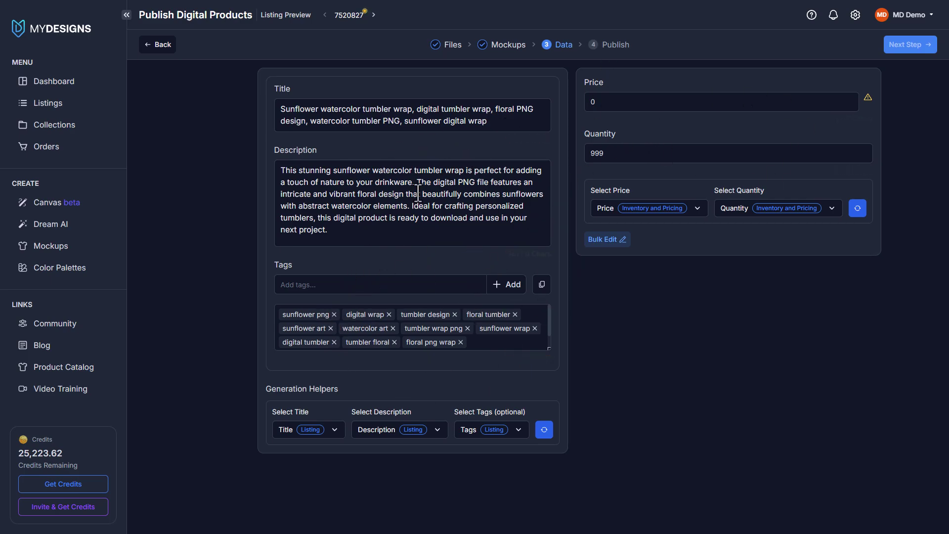
left_click(620, 106)
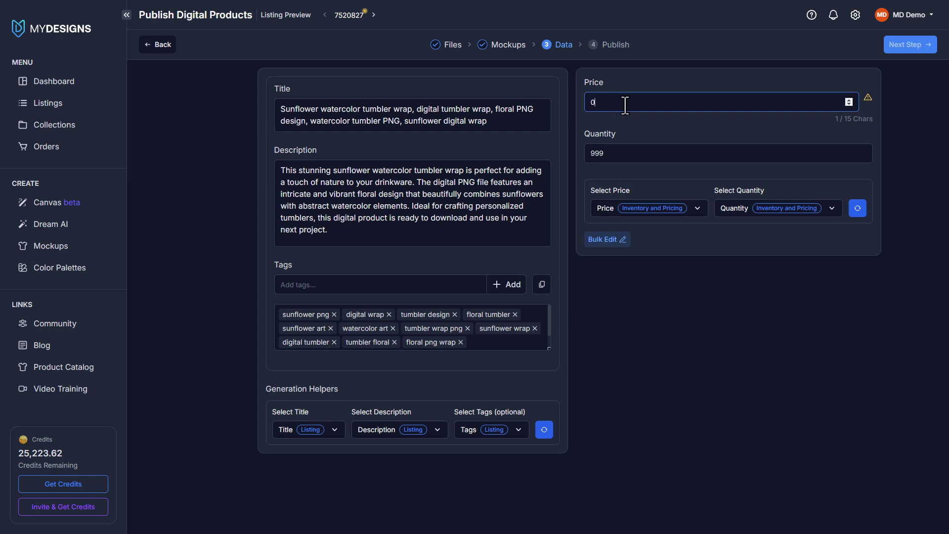
left_click(621, 240)
left_click(581, 29)
left_click(374, 15)
left_click(374, 15)
left_click(374, 14)
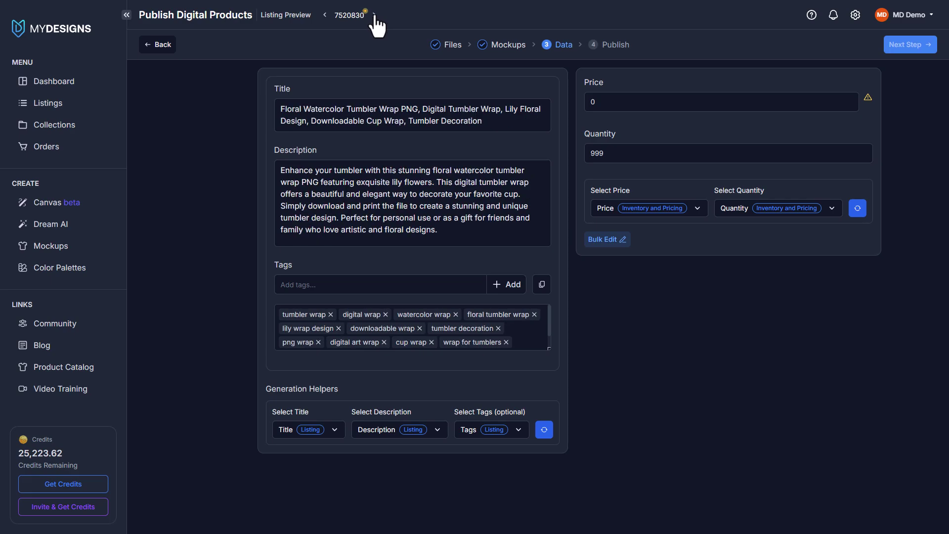
left_click(374, 14)
left_click(325, 15)
left_click(325, 15)
left_click(325, 14)
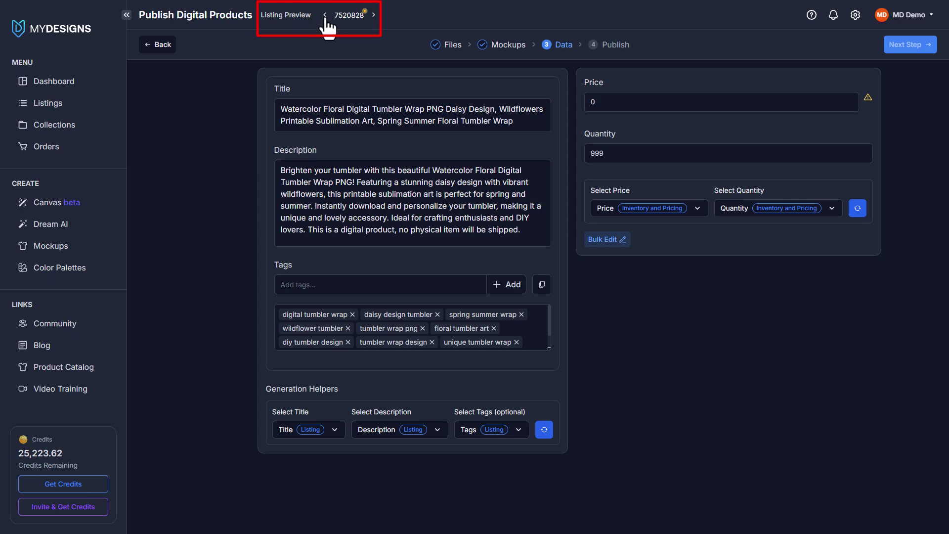
double_click(325, 15)
left_click(373, 15)
left_click(325, 15)
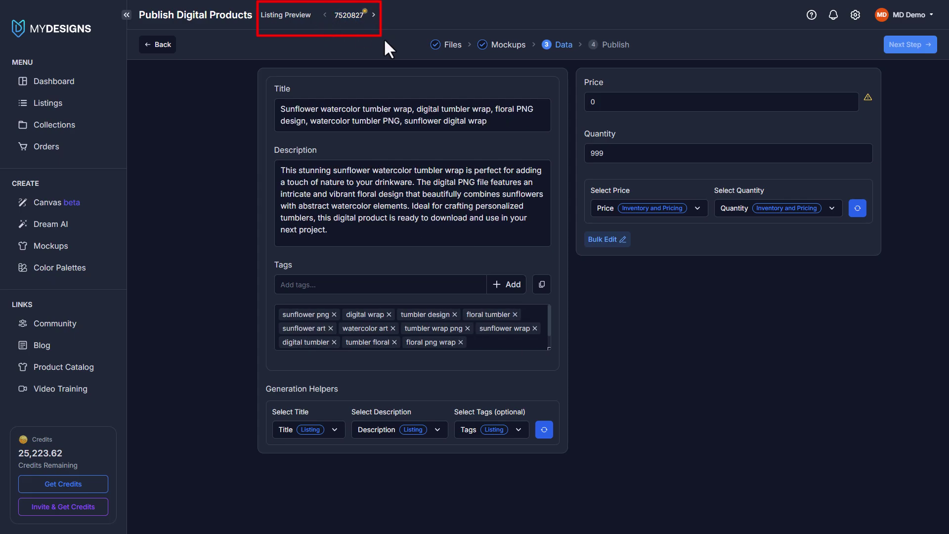
- Bulk edit all listings to a price of 3.99 and a quantity of 999, and continue to the final publishing stage
left_click(603, 241)
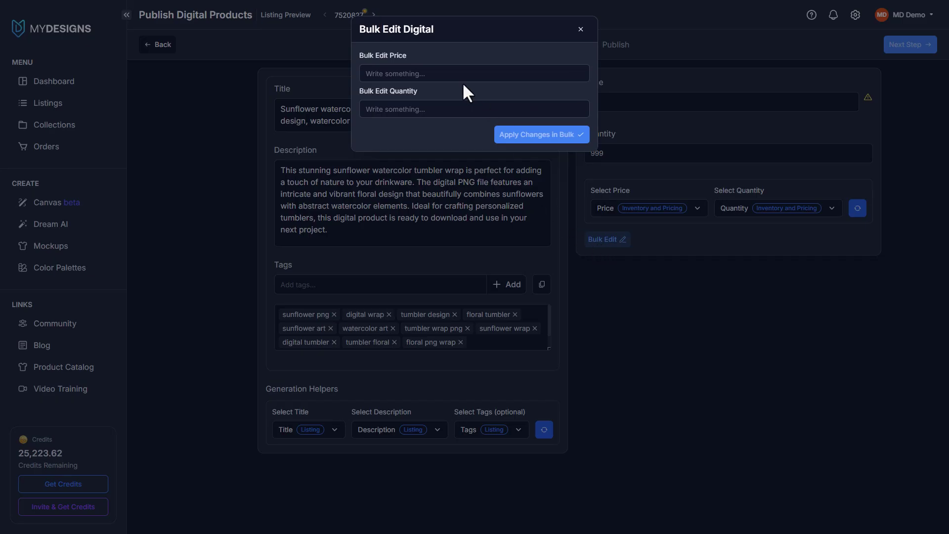
left_click(417, 74)
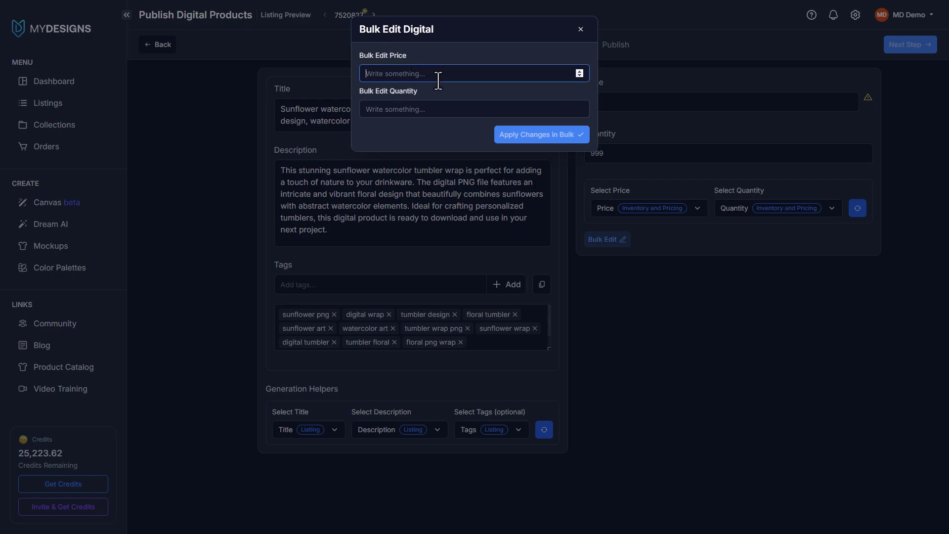
type("3.99")
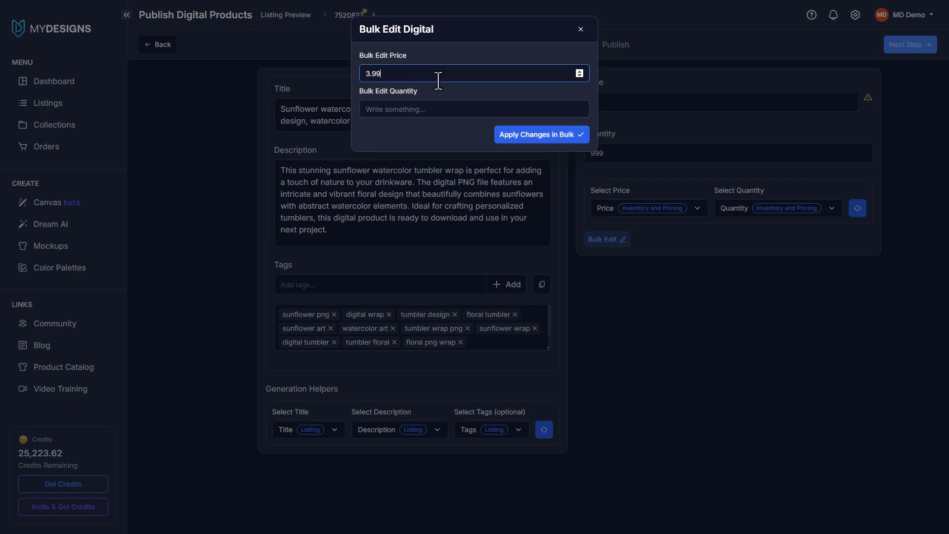
left_click(443, 110)
type("999")
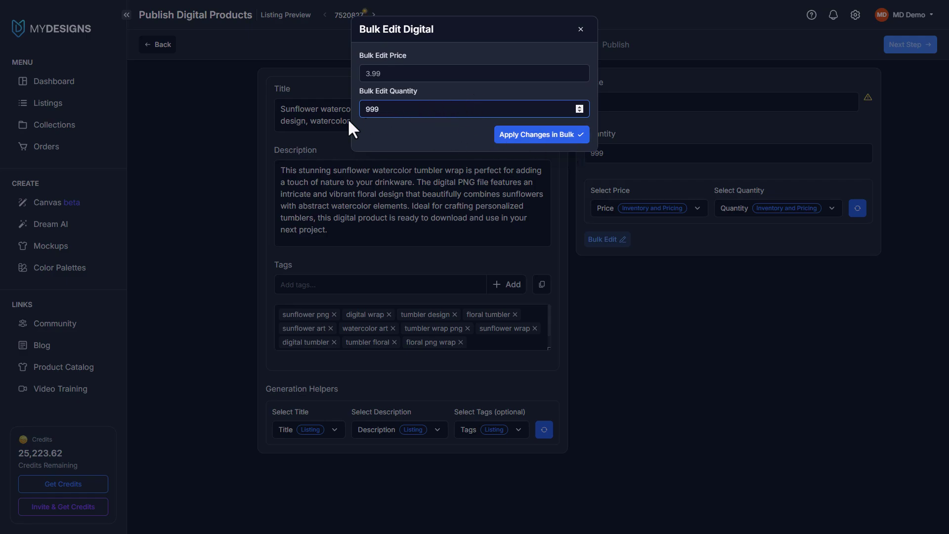
left_click(534, 138)
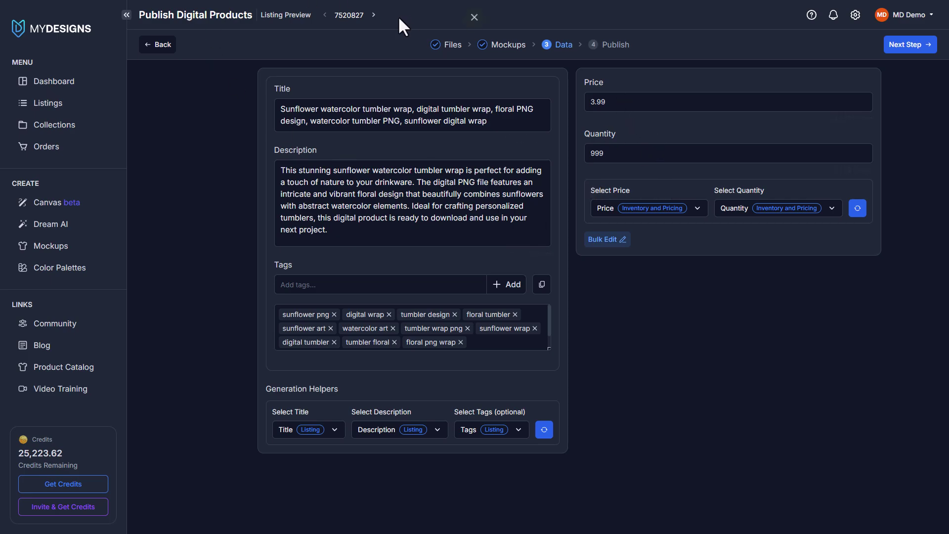
left_click(374, 17)
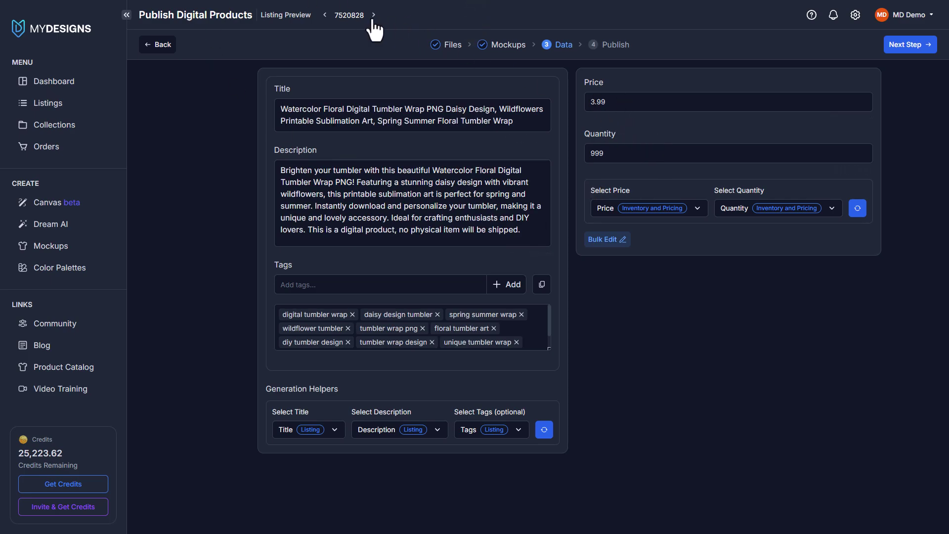
left_click(375, 17)
left_click(325, 15)
left_click(325, 15)
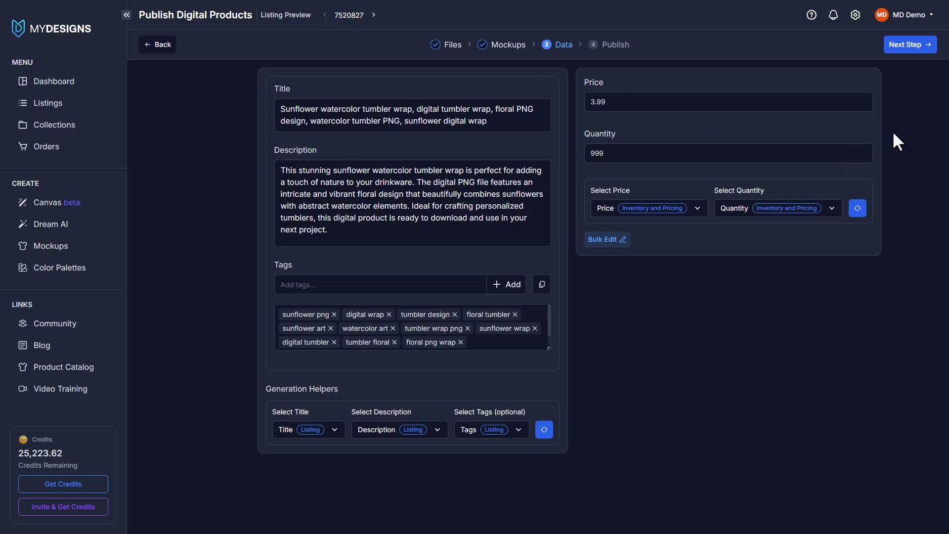
left_click(910, 47)
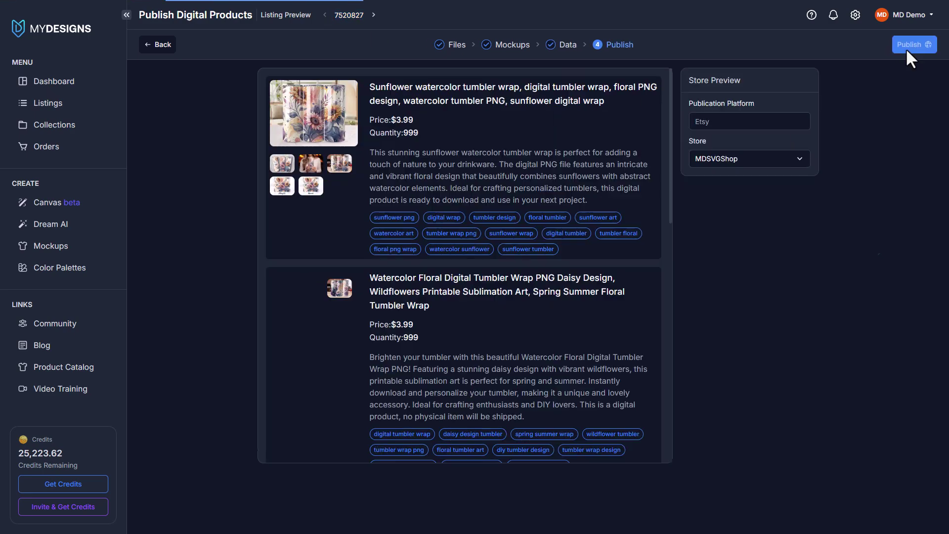
- Review the publication previews of the listings, including their mockups, prices, quantities, descriptions and tags
scroll(524, 131, "down", 5)
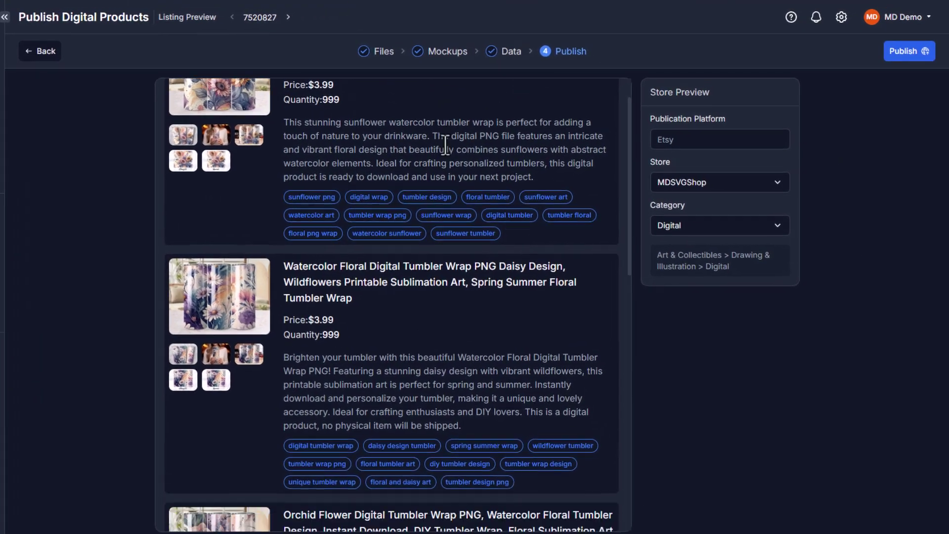
scroll(497, 157, "up", 5)
scroll(316, 92, "down", 14)
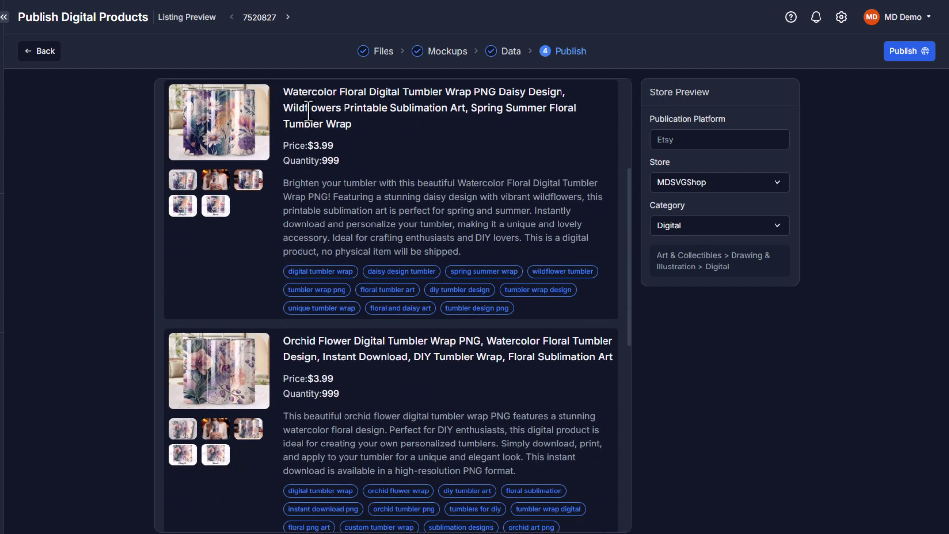
scroll(386, 163, "up", 11)
scroll(249, 127, "up", 3)
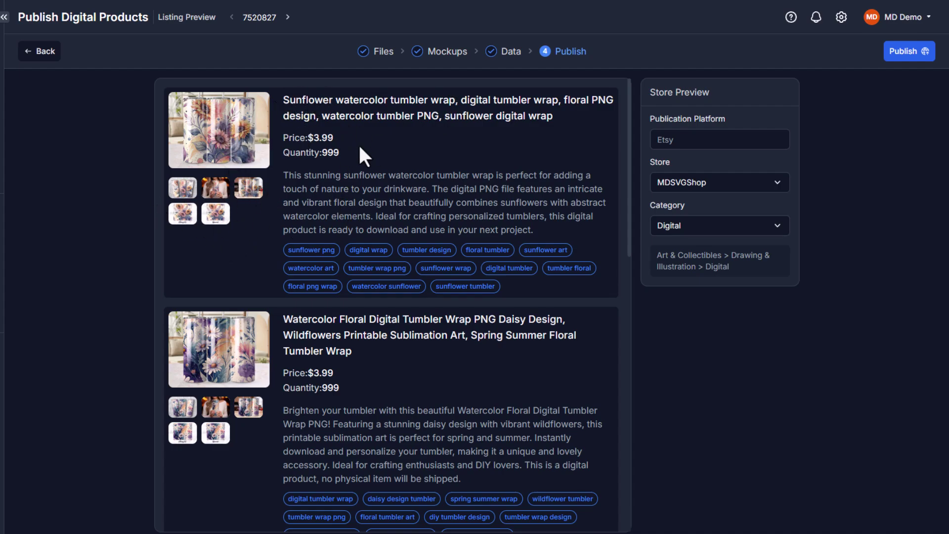
left_click_drag(286, 181, 543, 232)
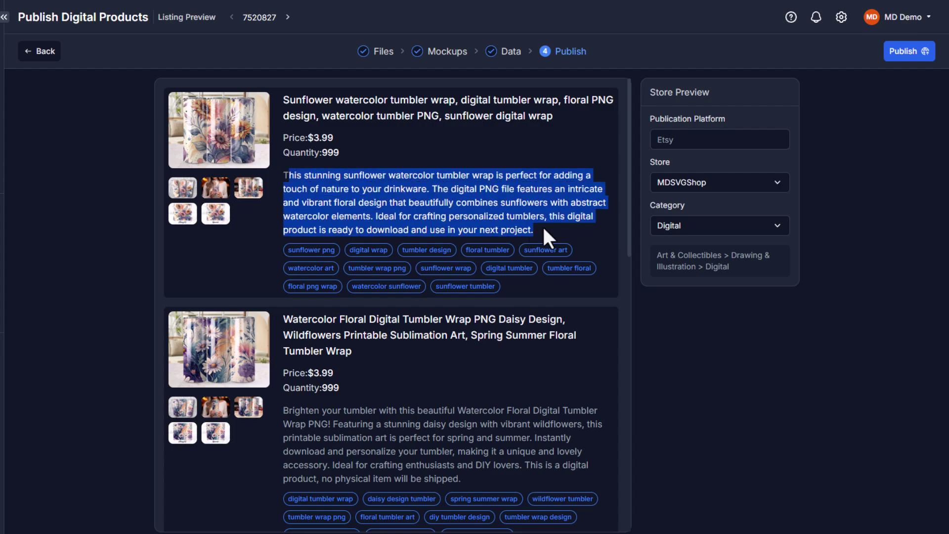
left_click(543, 233)
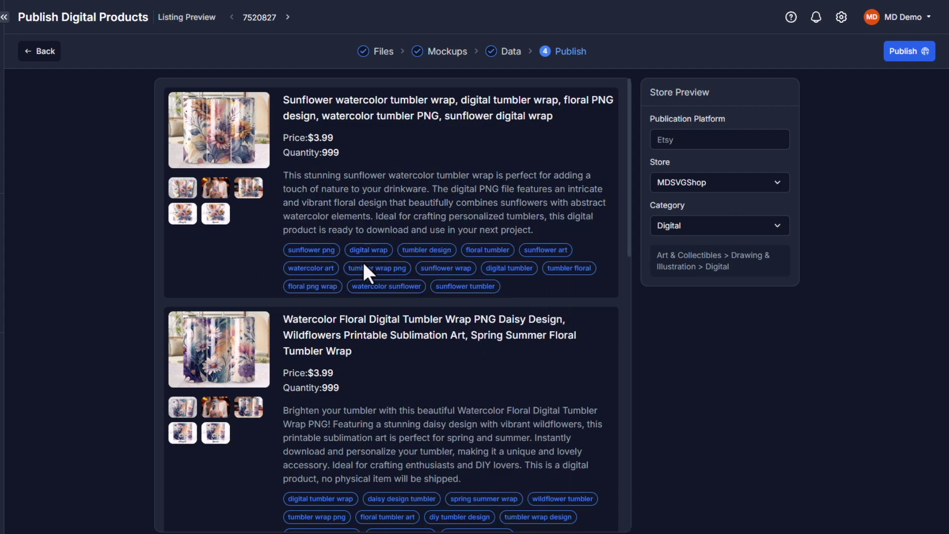
- Choose MDSVGShop as the Etsy store, keep the Digital category, and publish the listings
left_click(727, 188)
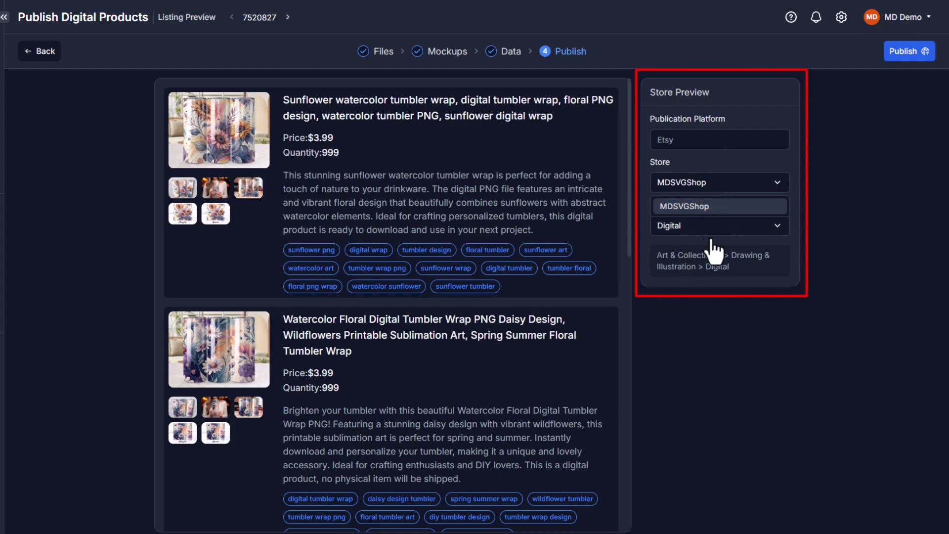
left_click(707, 206)
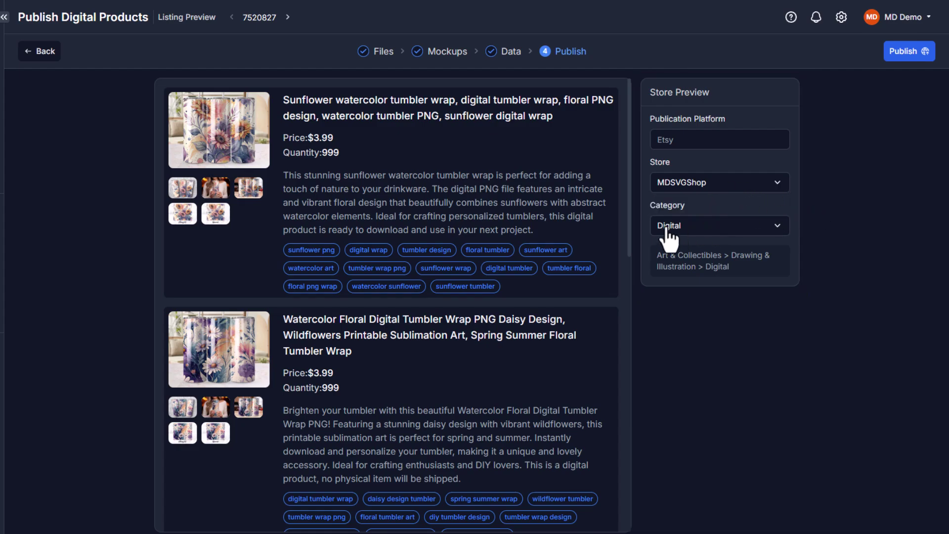
left_click_drag(697, 207, 625, 207)
left_click(730, 225)
left_click(817, 207)
left_click(908, 55)
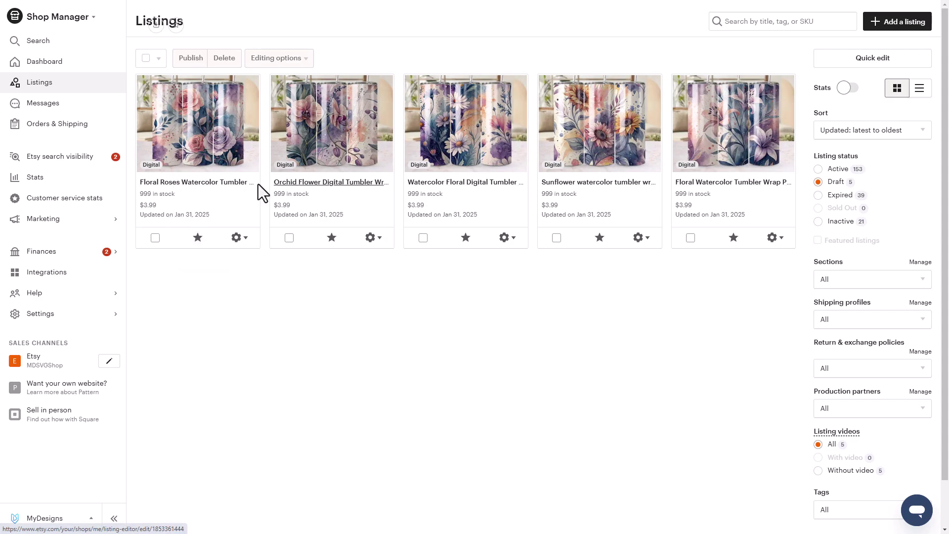
- In Etsy Shop Manager, review the title and photos of the Floral Roses tumbler wrap draft and return to the draft listings
left_click(224, 183)
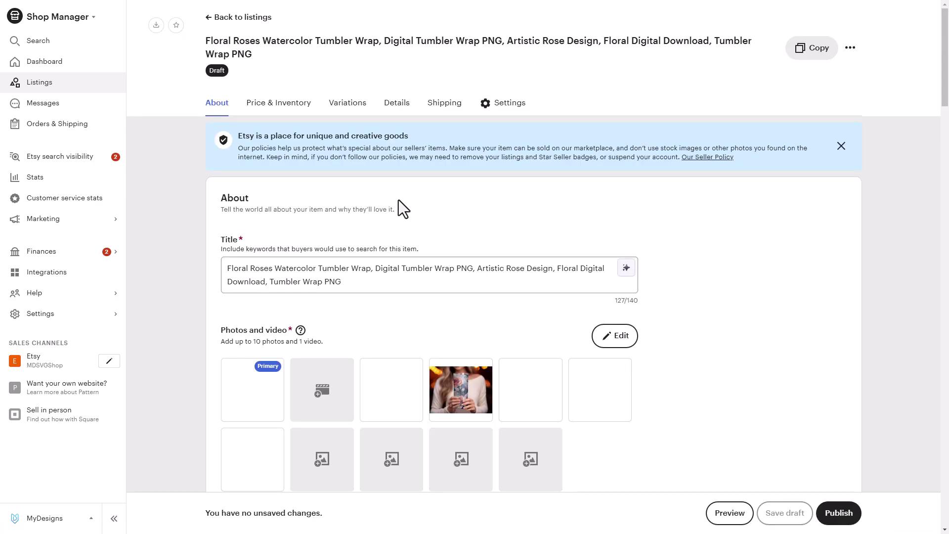
scroll(399, 199, "down", 4)
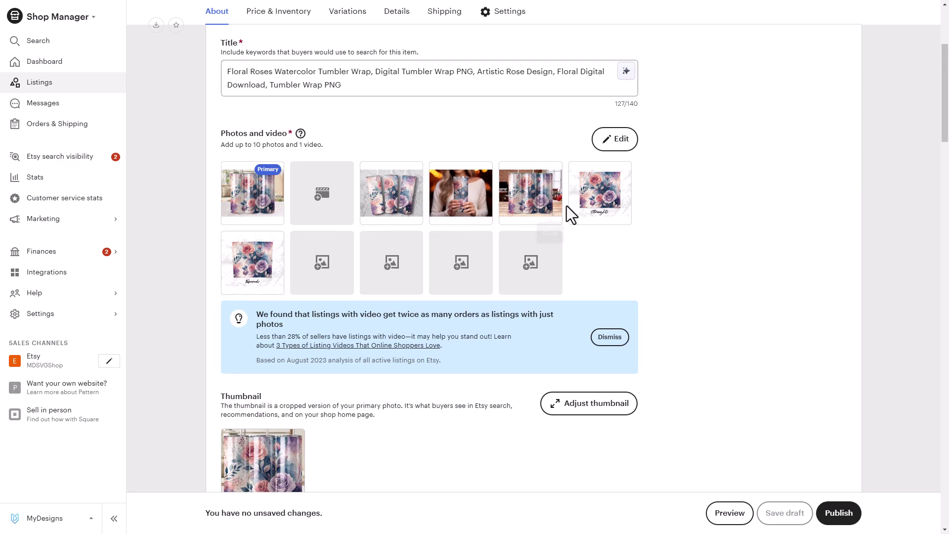
scroll(568, 212, "up", 4)
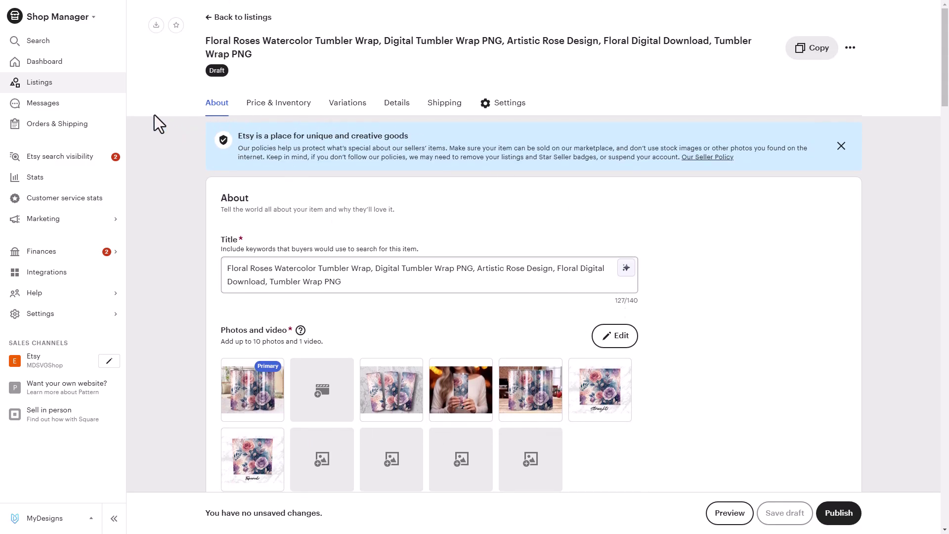
left_click(38, 84)
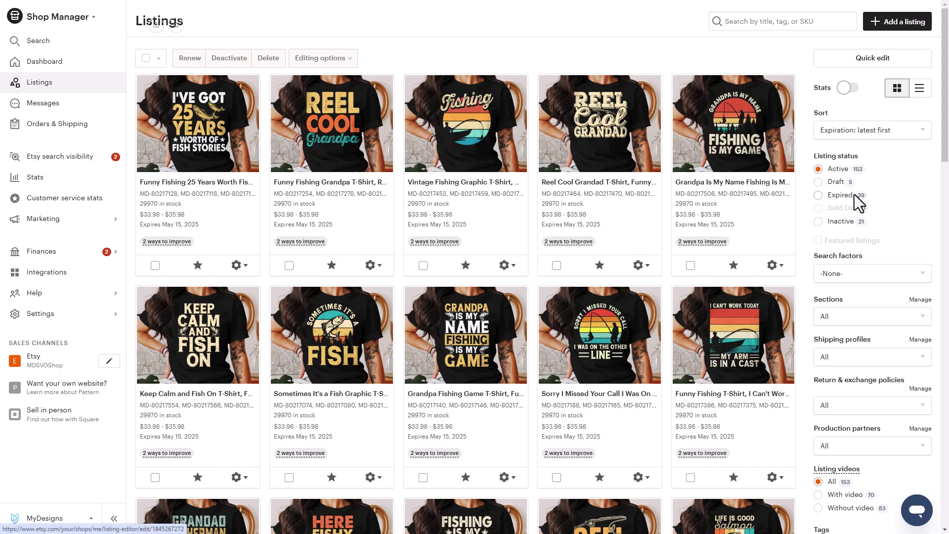
left_click(832, 182)
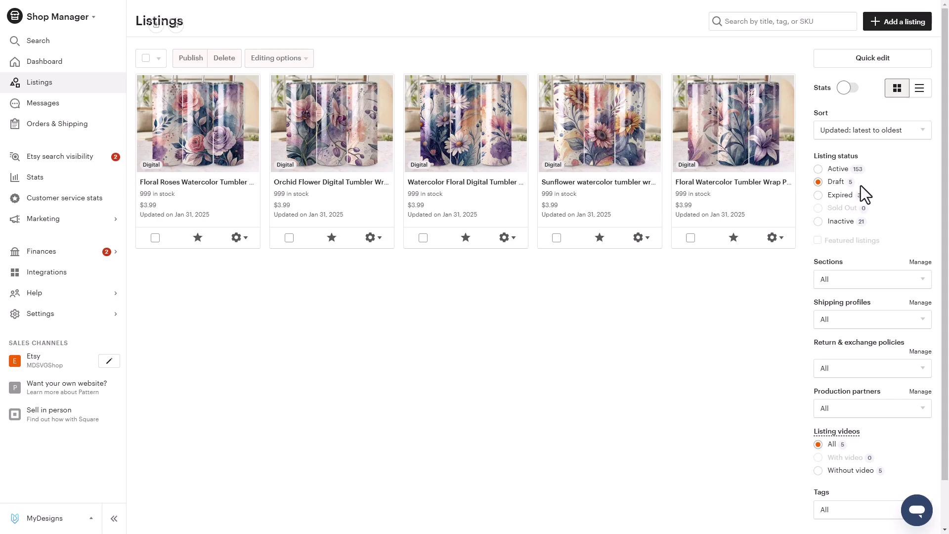
- Check the publishing fee for the Floral Roses draft alone and back out without publishing it
left_click(155, 237)
left_click(195, 58)
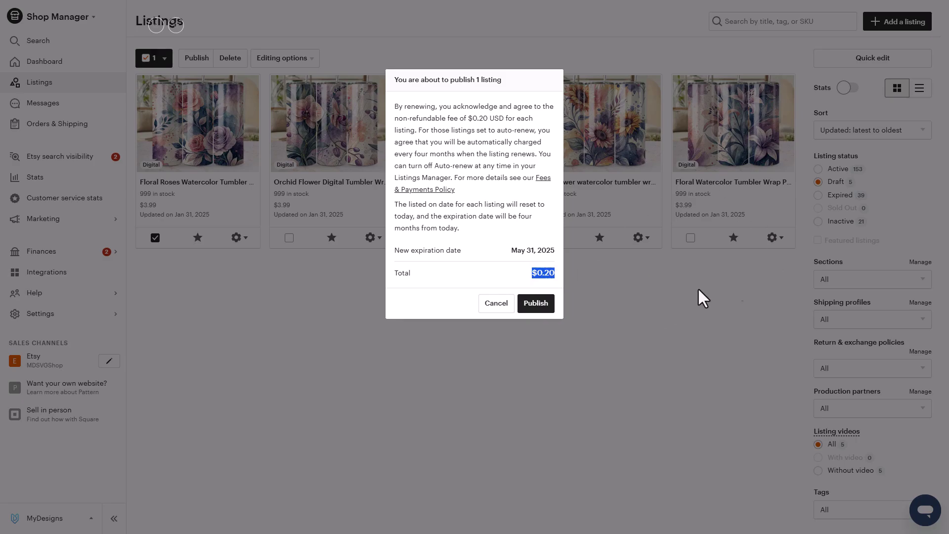
left_click(496, 306)
- Select all the draft listings, check their combined publishing fee, and back out without publishing them
left_click(161, 58)
left_click(156, 81)
left_click(200, 58)
left_click(497, 326)
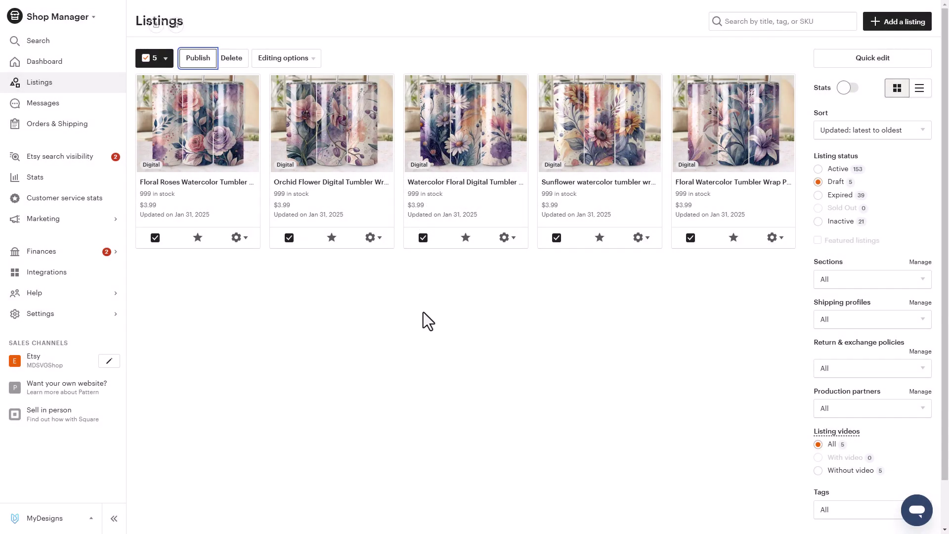